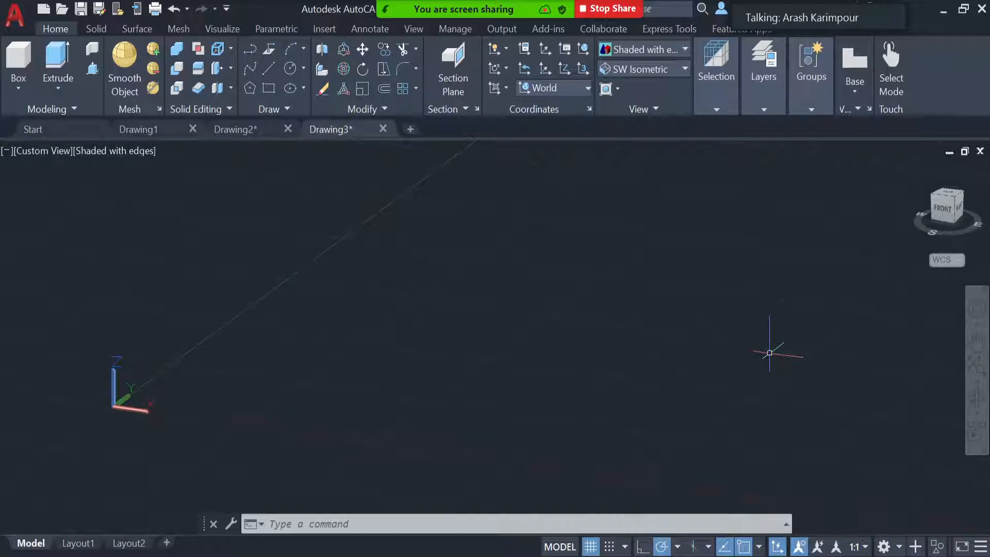
Switch the viewport to the SW Isometric view.
{"action": "left_click", "coordinate": [663, 66]}
{"action": "left_click", "coordinate": [638, 187]}
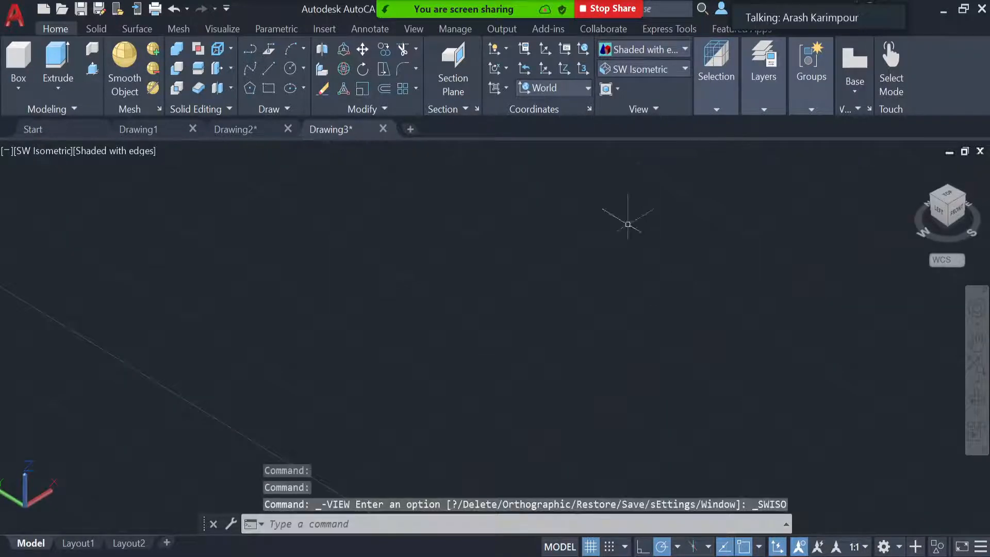
{"action": "scroll", "coordinate": [628, 224], "scroll_direction": "down", "scroll_amount": 3}
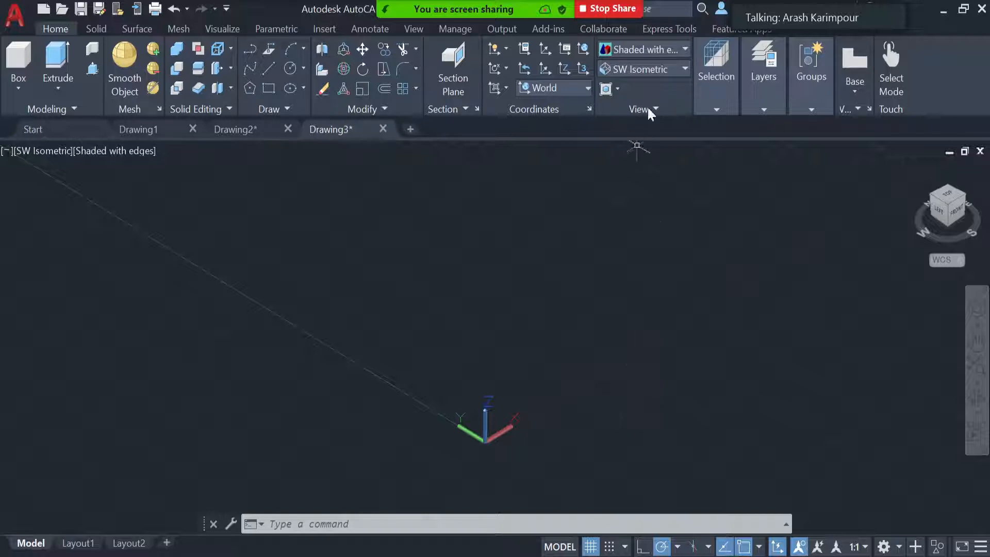
{"action": "left_click", "coordinate": [561, 87]}
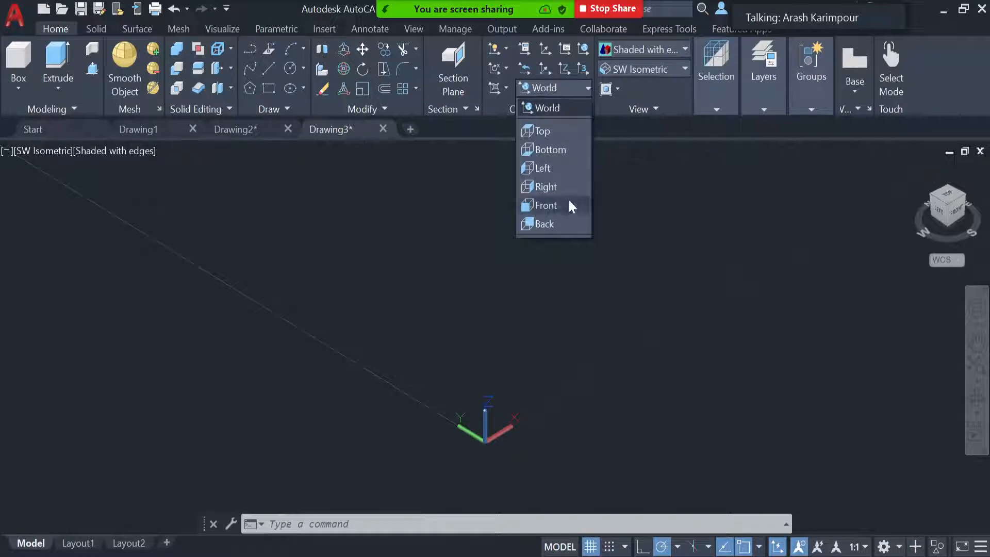
{"action": "left_click", "coordinate": [646, 72]}
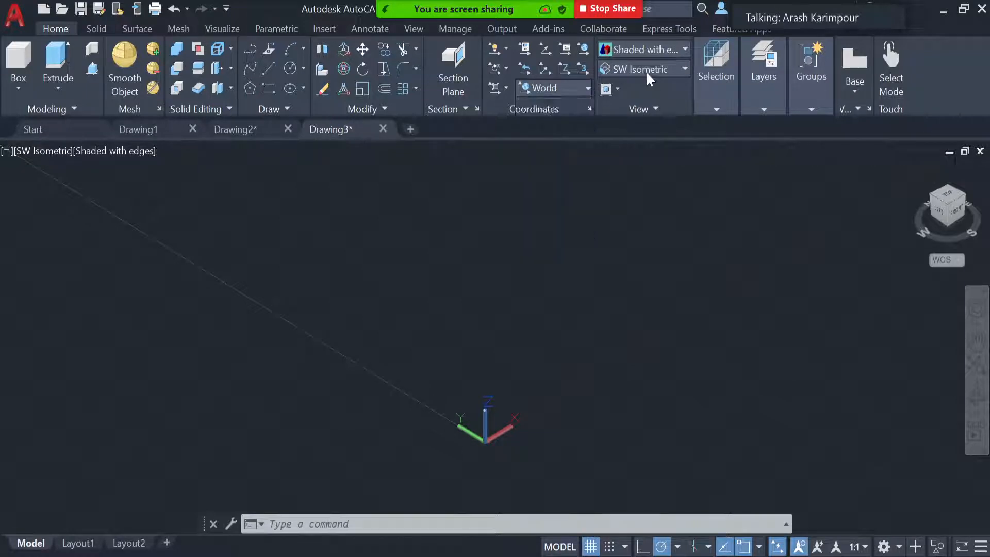
Set the viewport to the Front view with the 2D Wireframe visual style.
{"action": "left_click", "coordinate": [646, 69]}
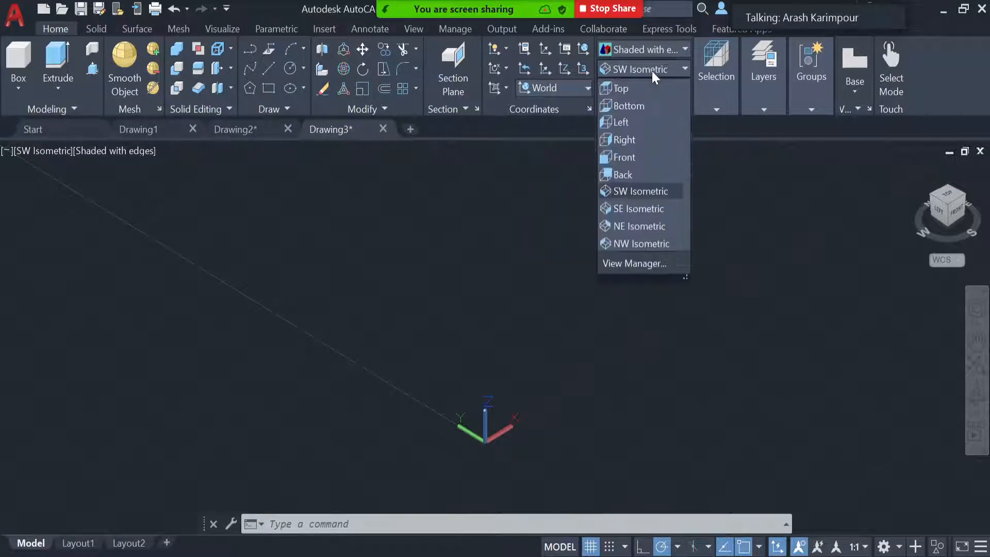
{"action": "left_click", "coordinate": [638, 155]}
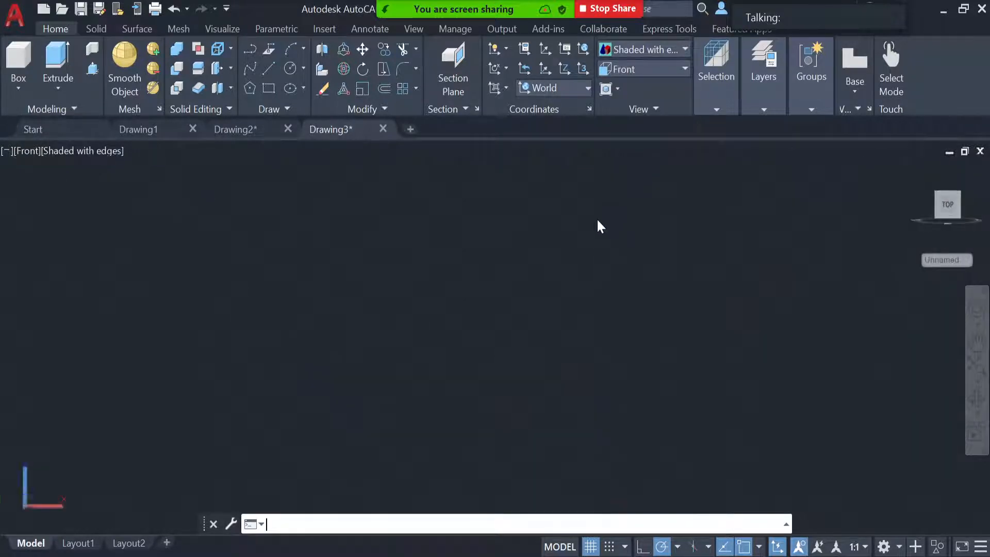
{"action": "left_click", "coordinate": [657, 49]}
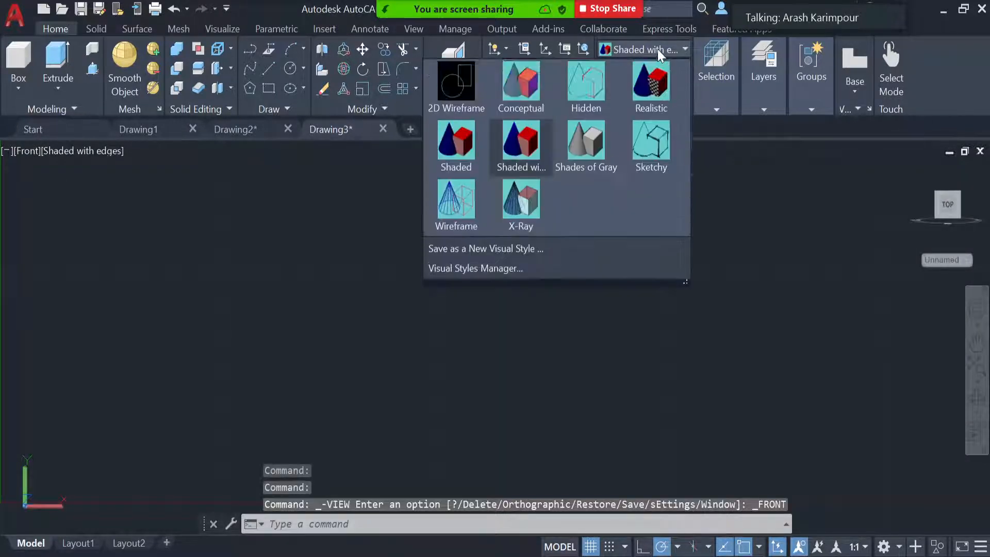
{"action": "left_click", "coordinate": [467, 84]}
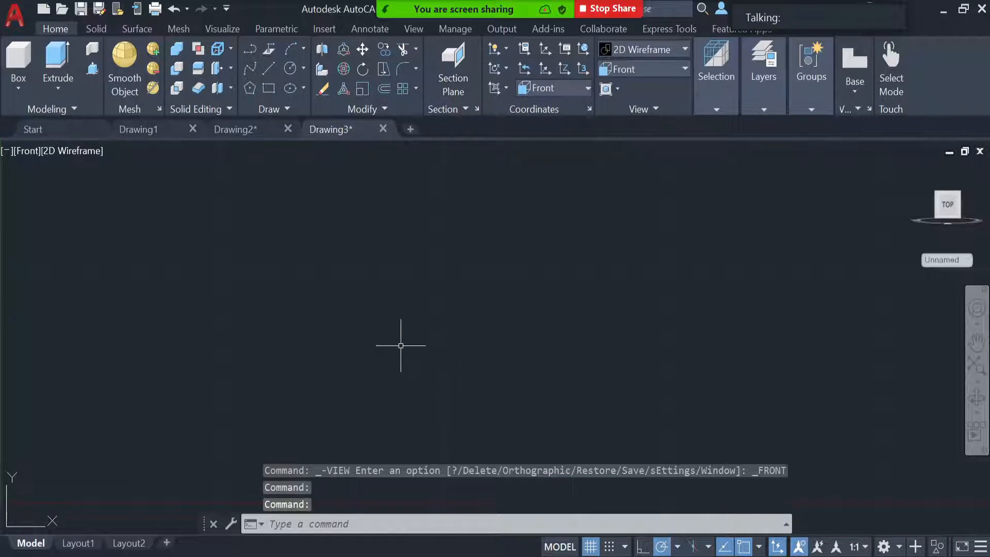
{"action": "left_click", "coordinate": [251, 68]}
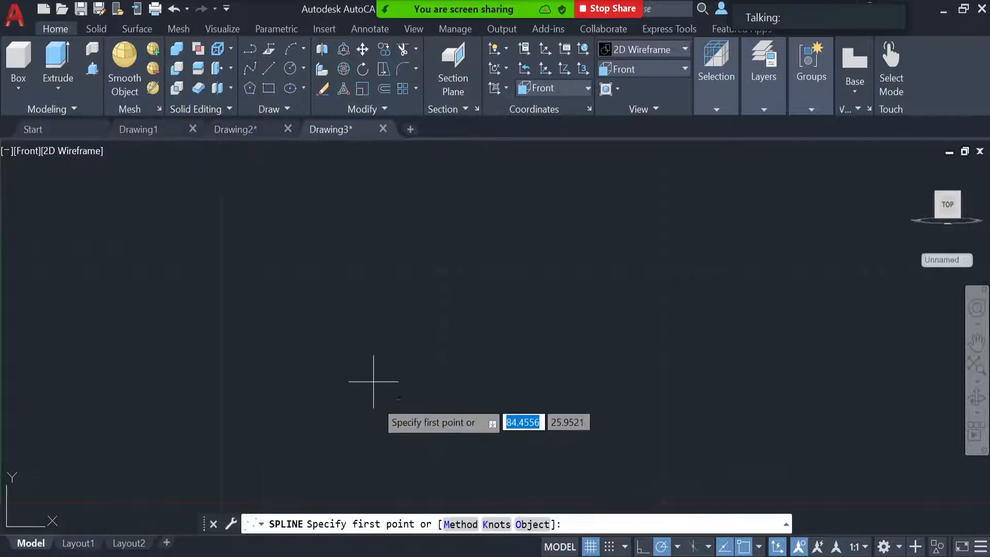
{"action": "type", "text": "0"}
{"action": "key", "text": "Tab"}
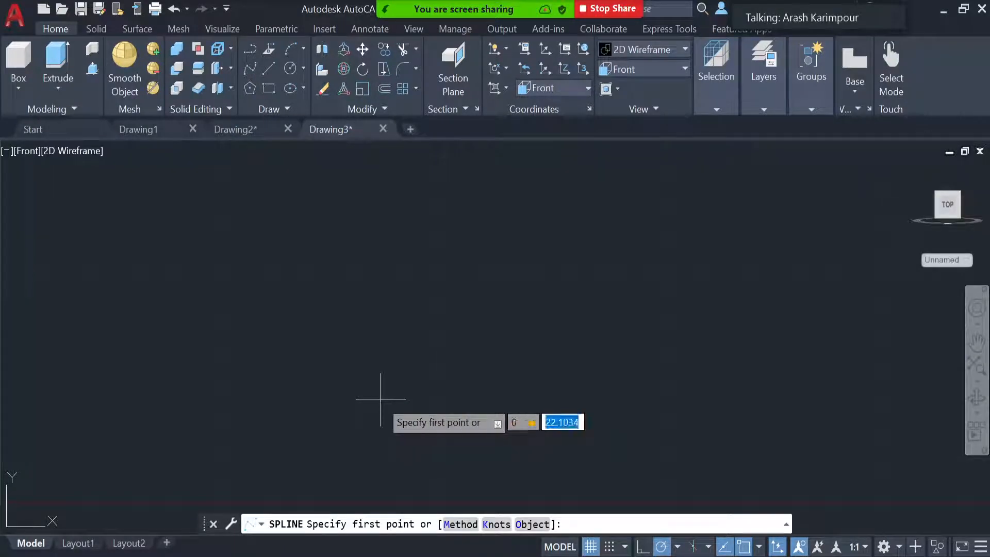
{"action": "type", "text": "0"}
{"action": "key", "text": "Return"}
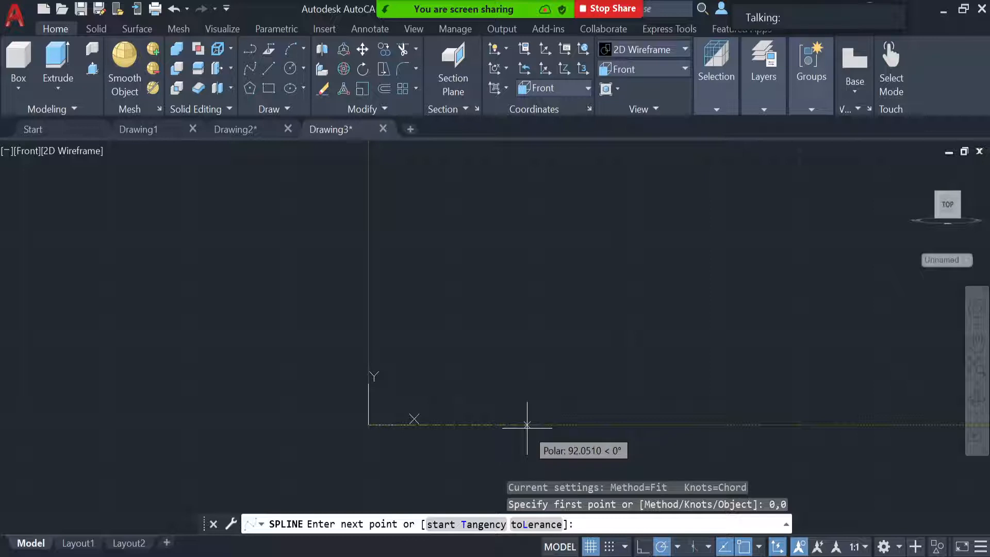
{"action": "type", "text": "100"}
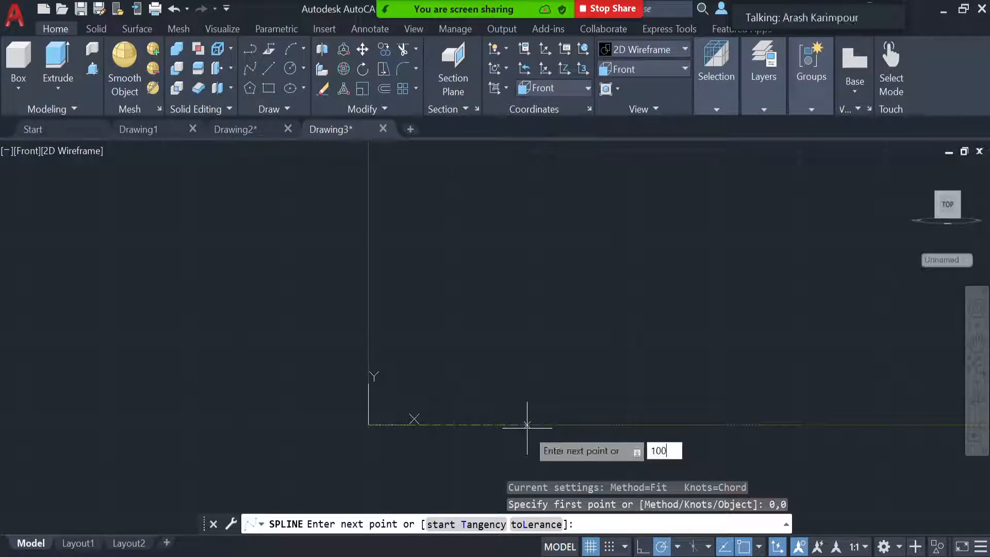
{"action": "key", "text": "Return"}
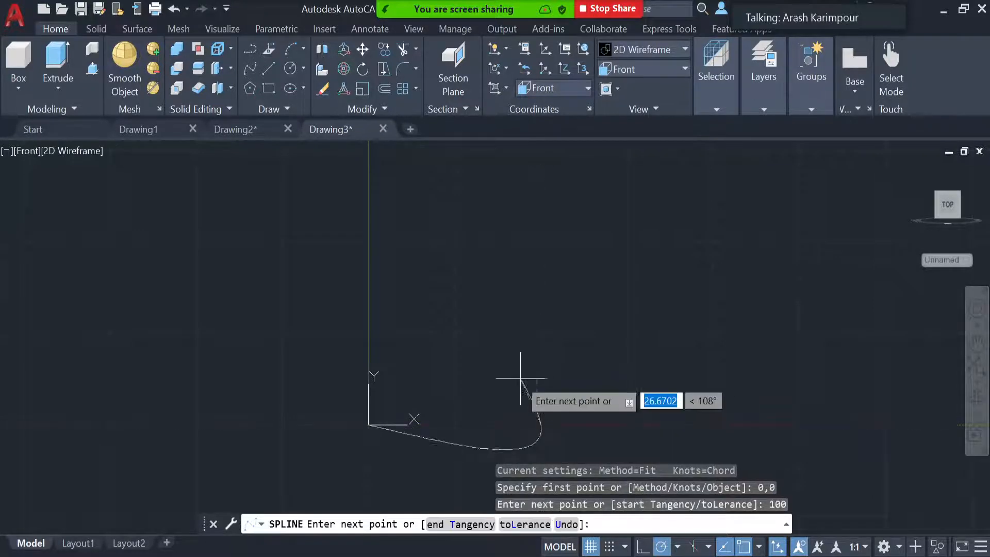
{"action": "key", "text": "Escape"}
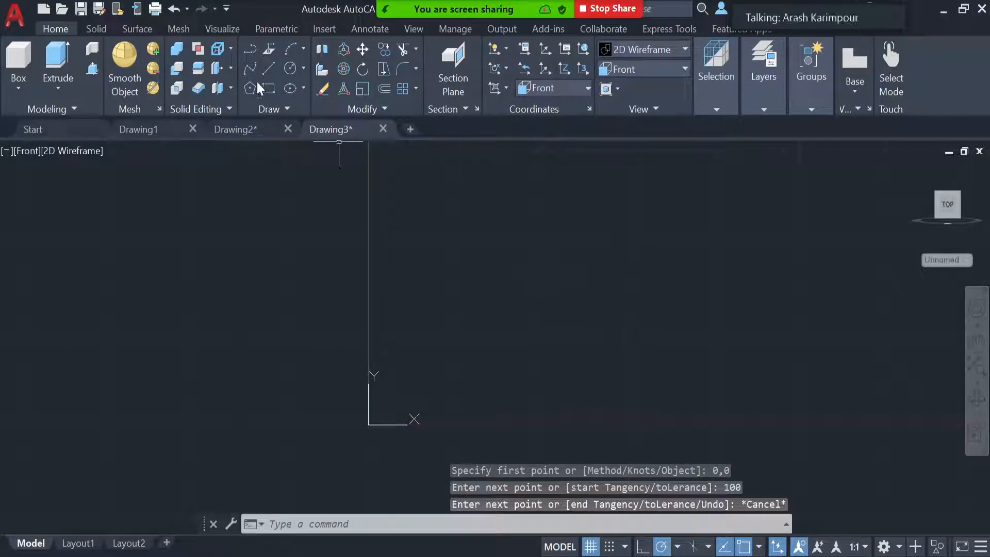
Start a polyline at 0,0 with a 100-unit segment along positive X and a 25-unit segment straight up.
{"action": "left_click", "coordinate": [248, 50]}
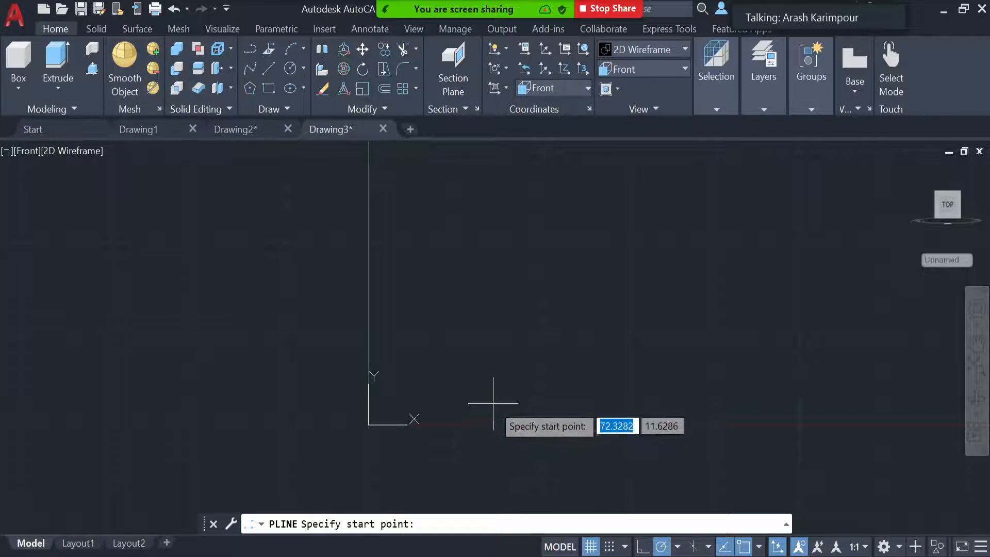
{"action": "type", "text": "0,0"}
{"action": "key", "text": "Return"}
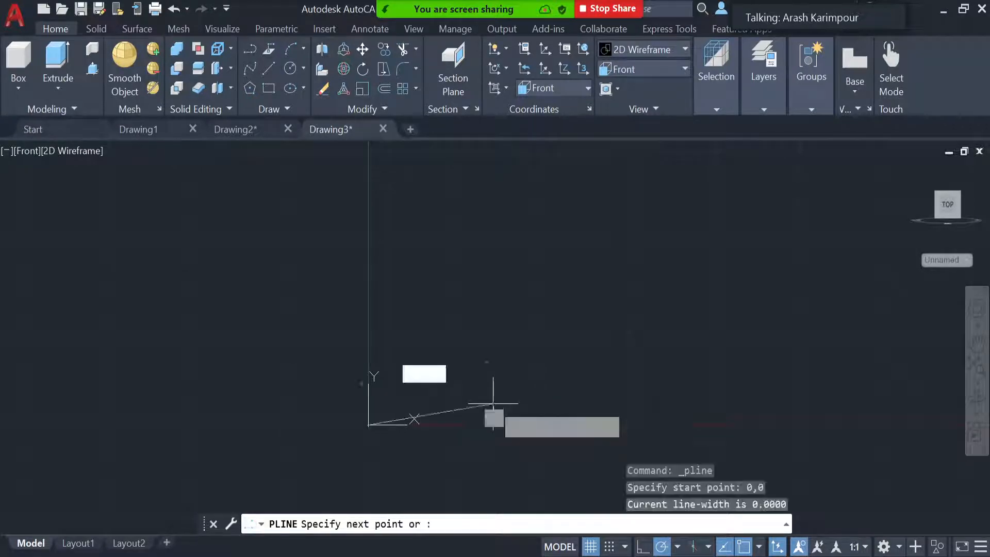
{"action": "type", "text": "100"}
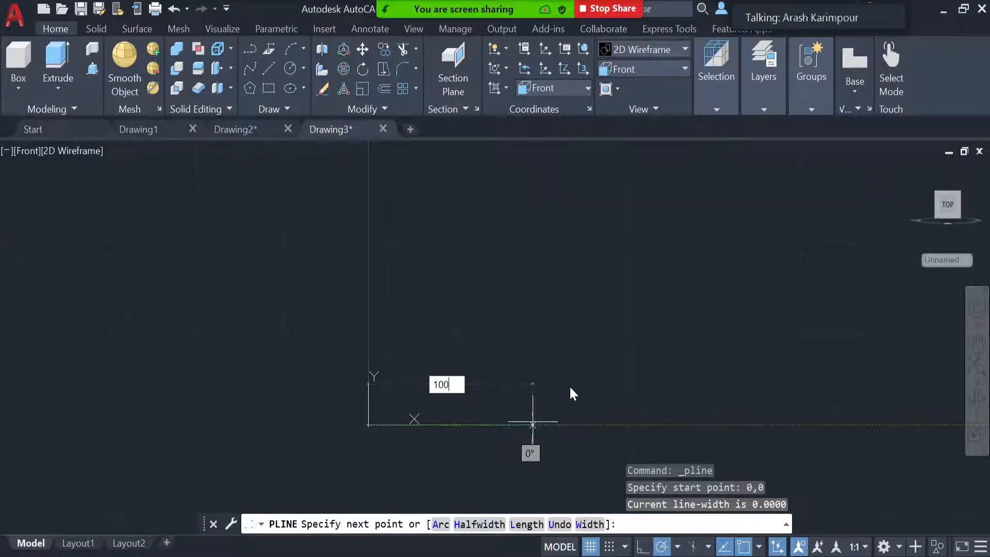
{"action": "key", "text": "Return"}
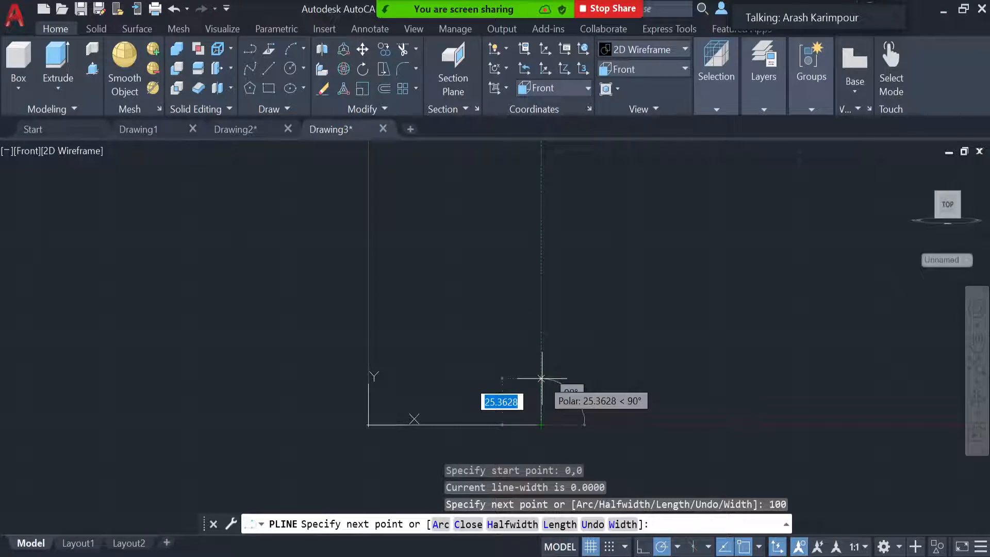
{"action": "type", "text": "25"}
{"action": "key", "text": "Return"}
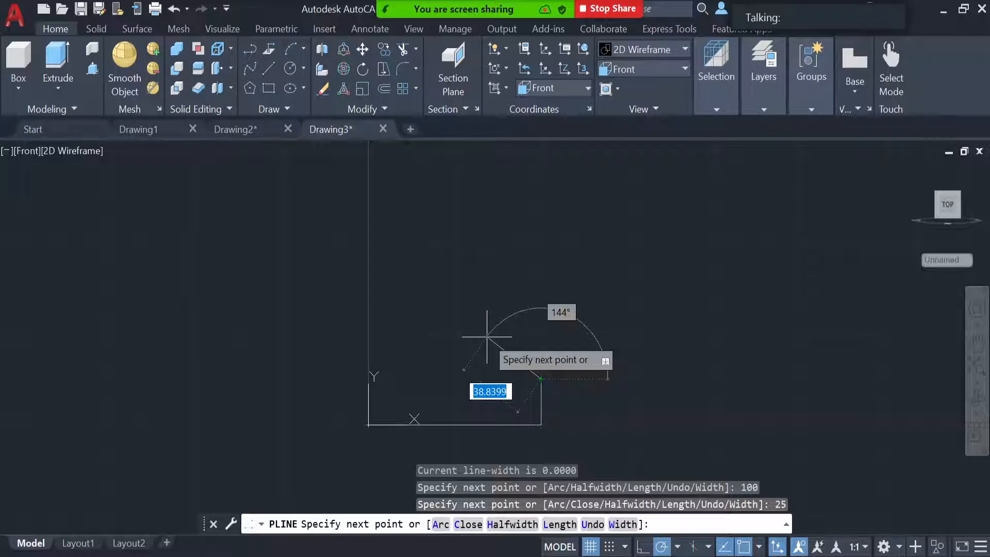
Add a 25-unit polyline segment at 135°, run horizontally back to directly above the origin, and close the profile.
{"action": "type", "text": "25"}
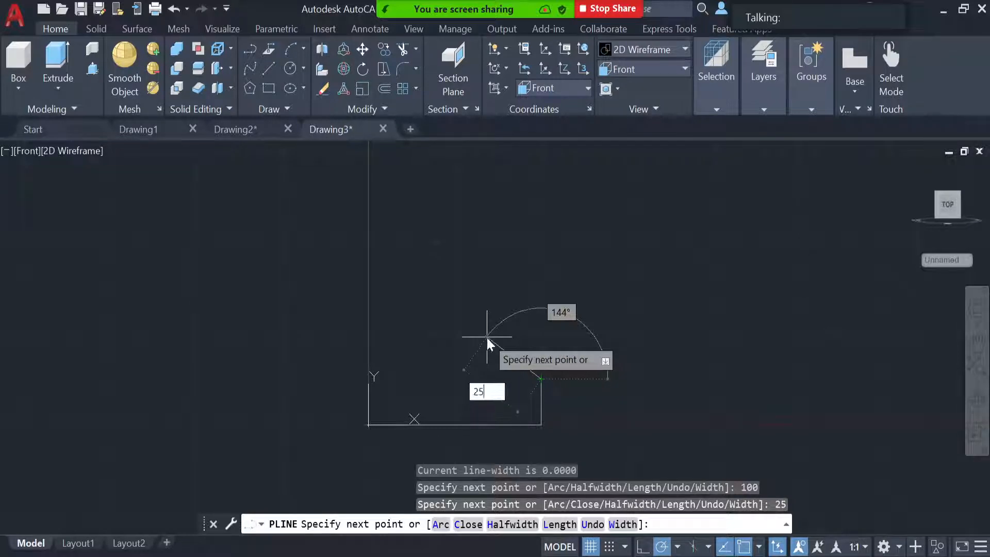
{"action": "key", "text": "Tab"}
{"action": "type", "text": "135"}
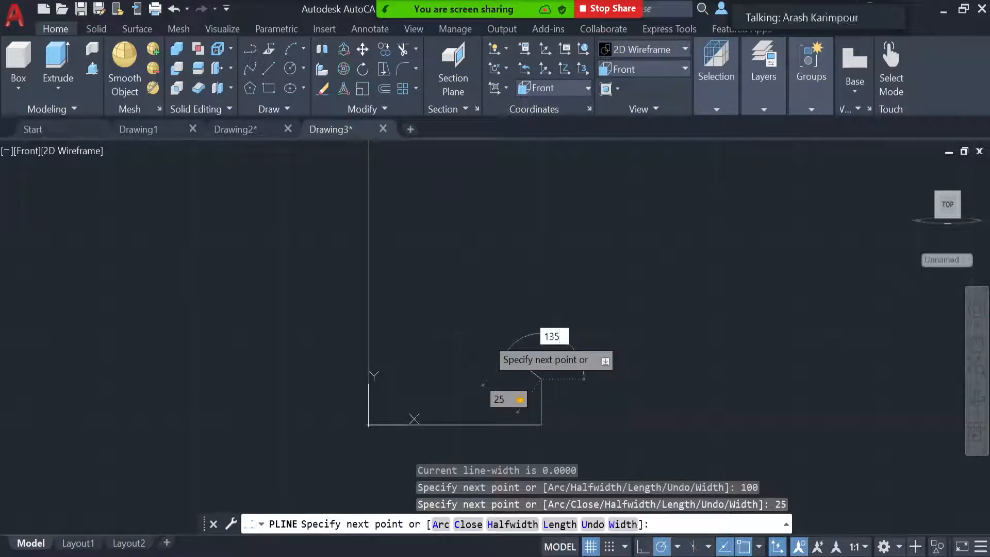
{"action": "key", "text": "Return"}
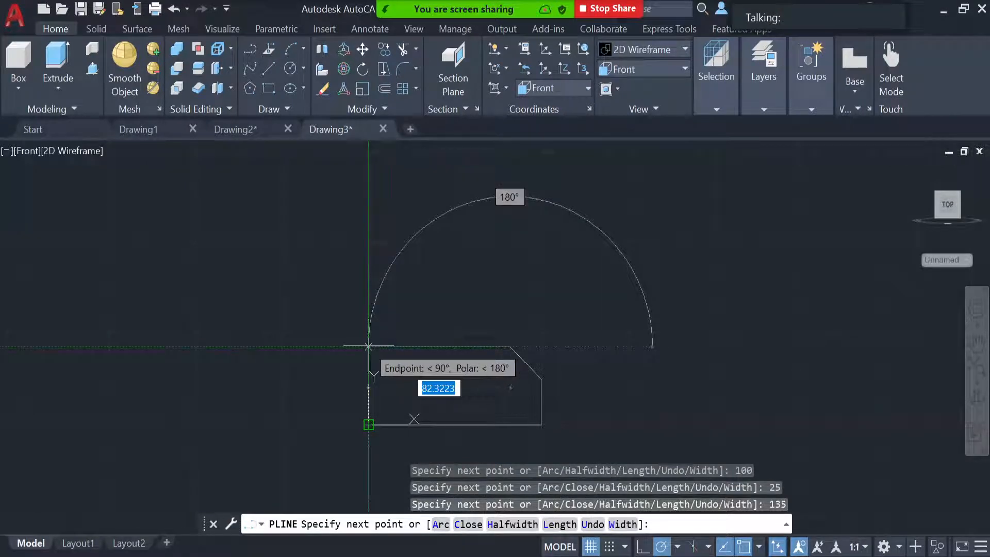
{"action": "left_click", "coordinate": [368, 346]}
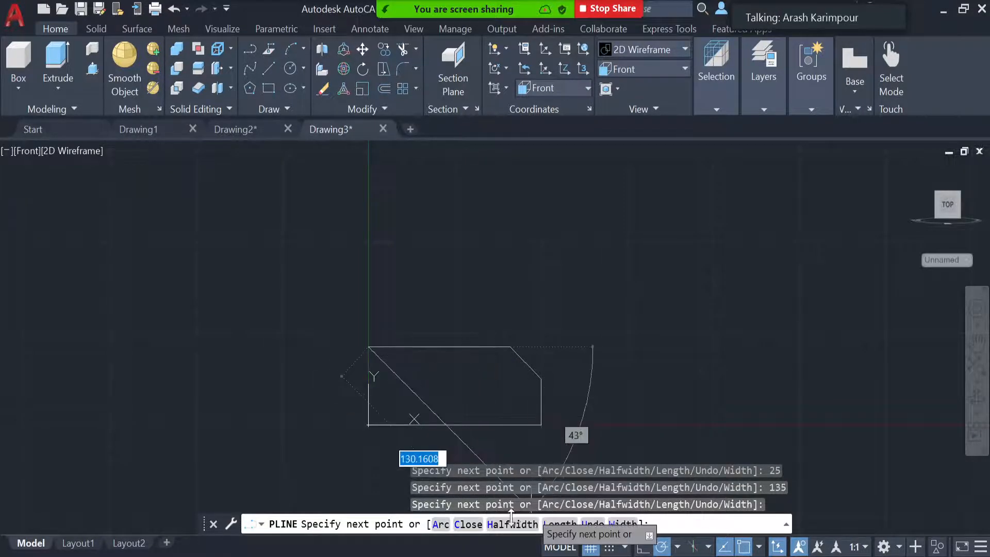
{"action": "left_click", "coordinate": [468, 524]}
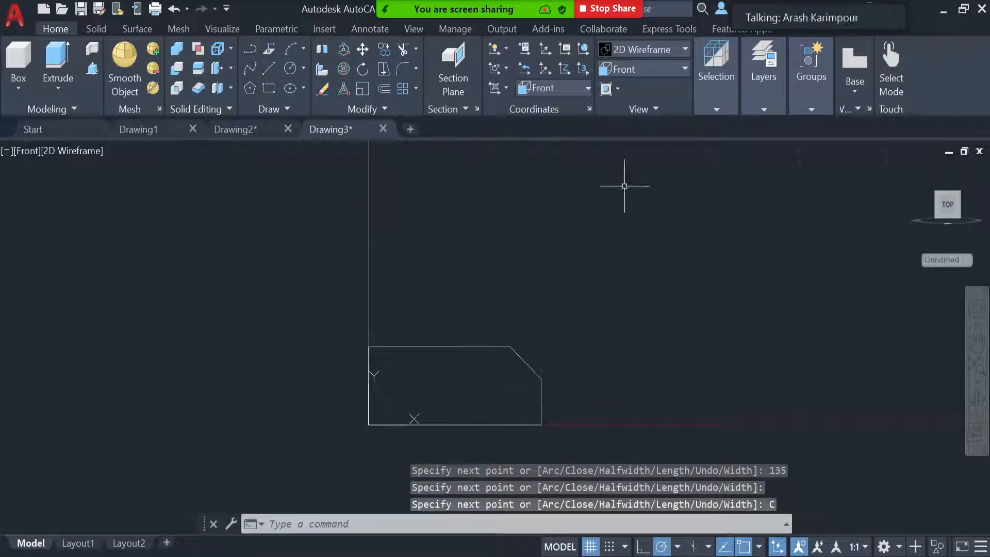
Switch to the SW Isometric view and set the coordinate system back to World.
{"action": "left_click", "coordinate": [641, 69]}
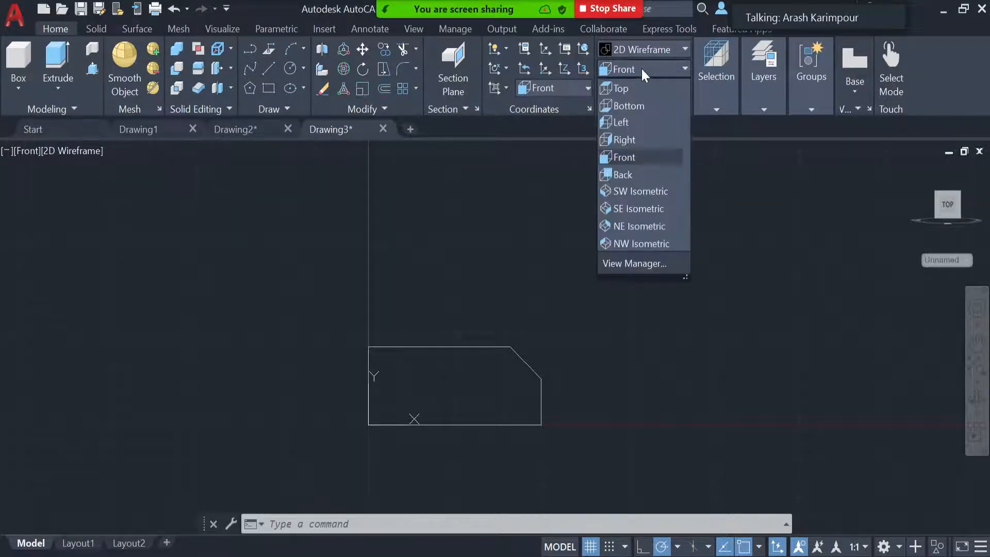
{"action": "left_click", "coordinate": [641, 191]}
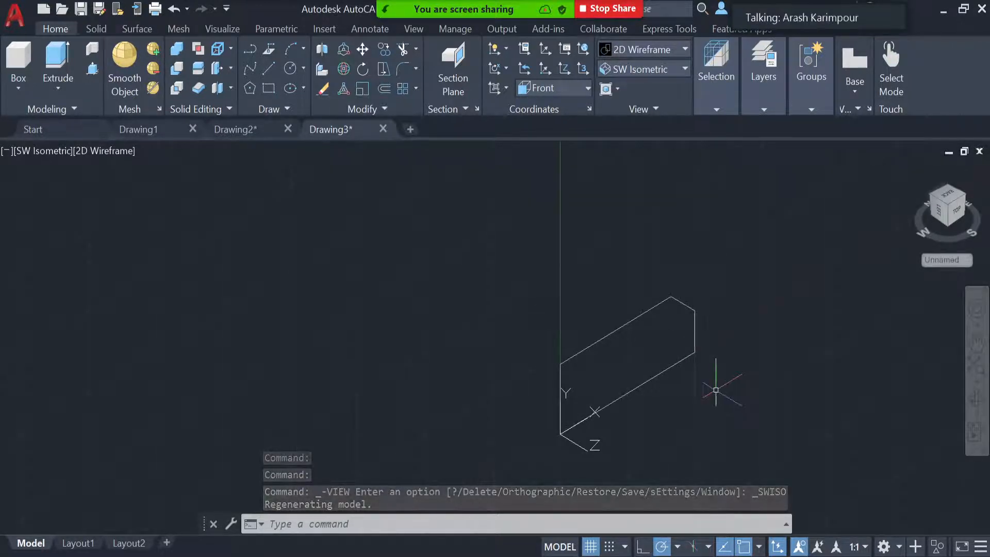
{"action": "left_click", "coordinate": [583, 49]}
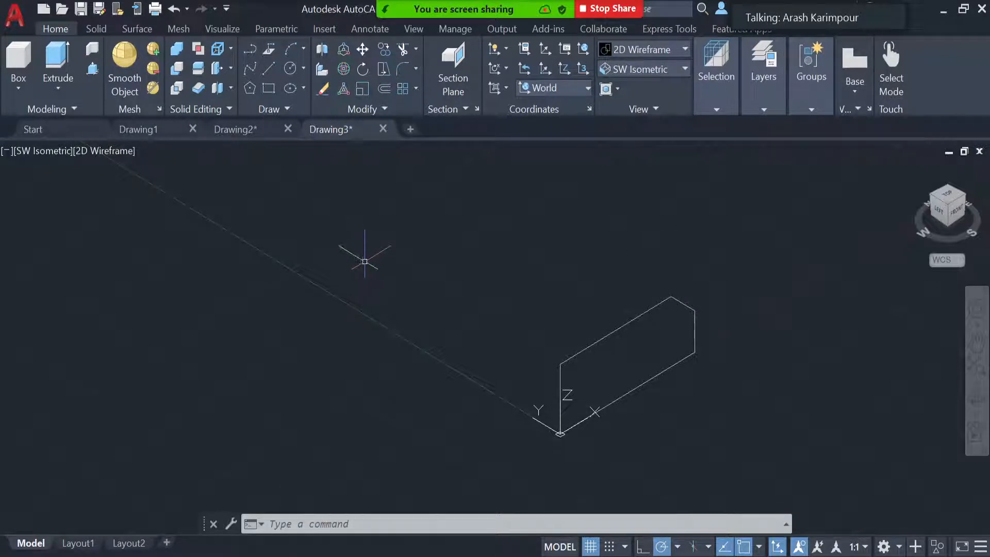
Move the closed profile 50 units along the positive X axis from its corner at the origin.
{"action": "left_click", "coordinate": [362, 49]}
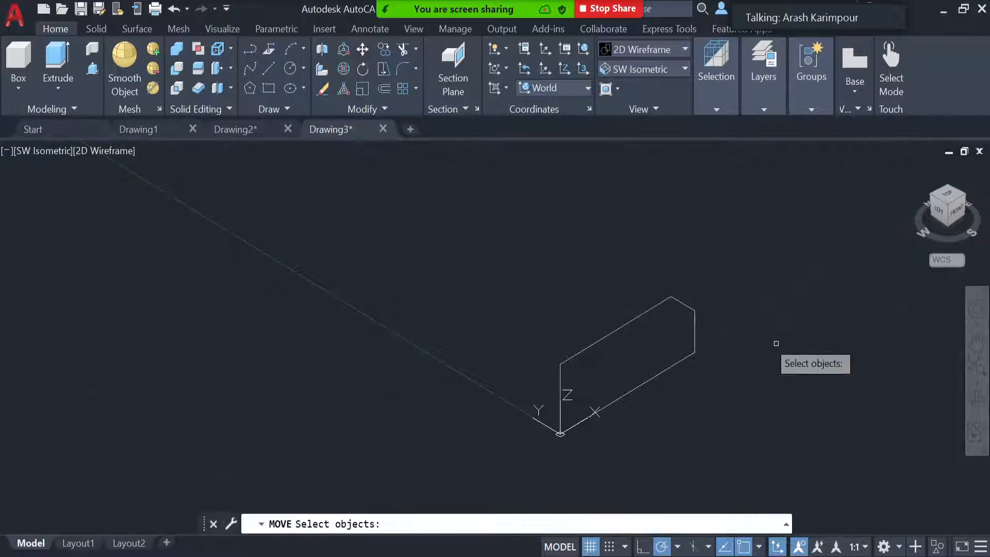
{"action": "left_click", "coordinate": [621, 328]}
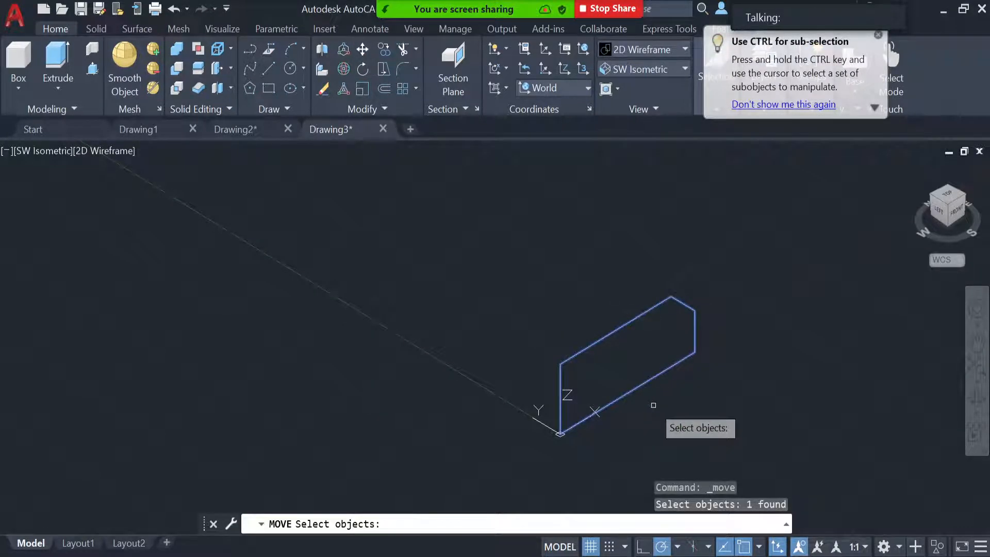
{"action": "key", "text": "Return"}
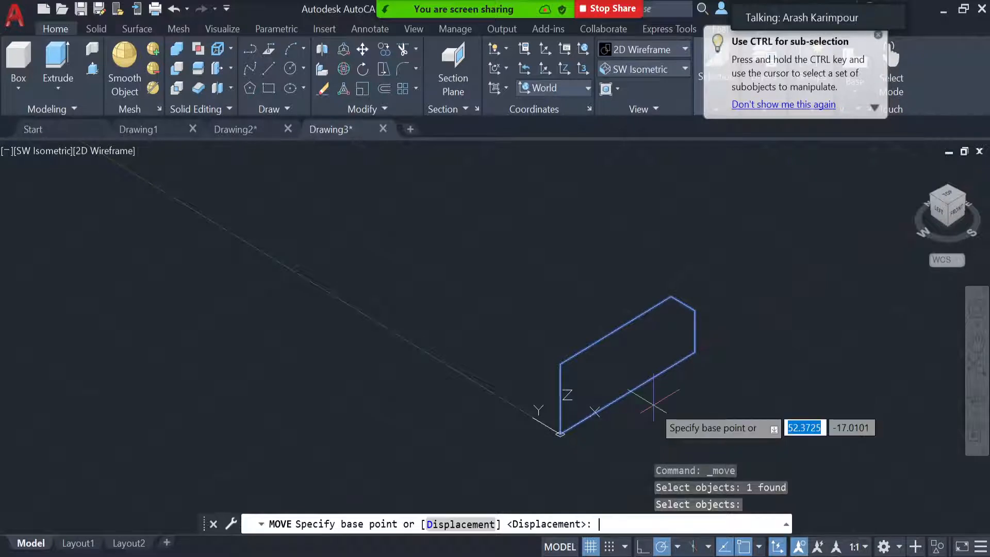
{"action": "left_click", "coordinate": [559, 433]}
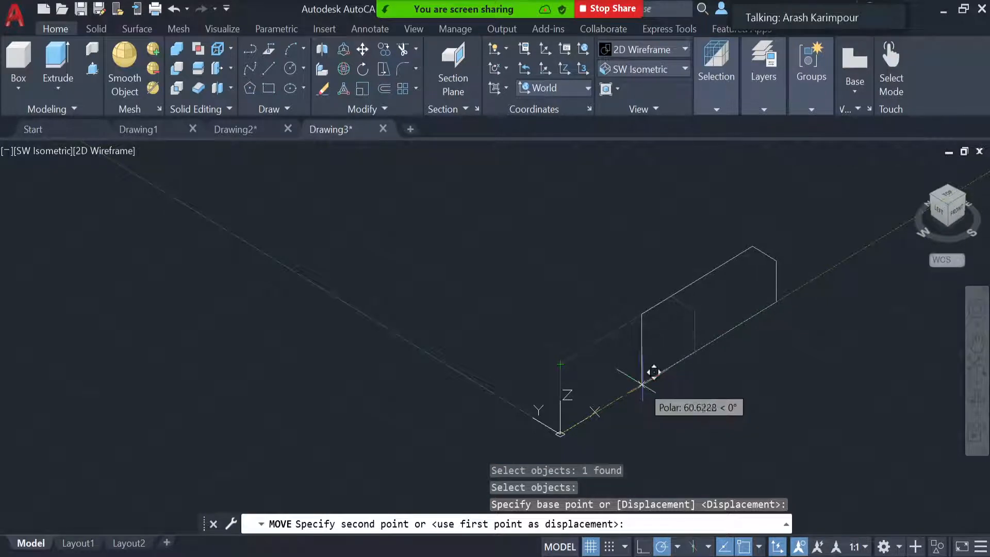
{"action": "type", "text": "50"}
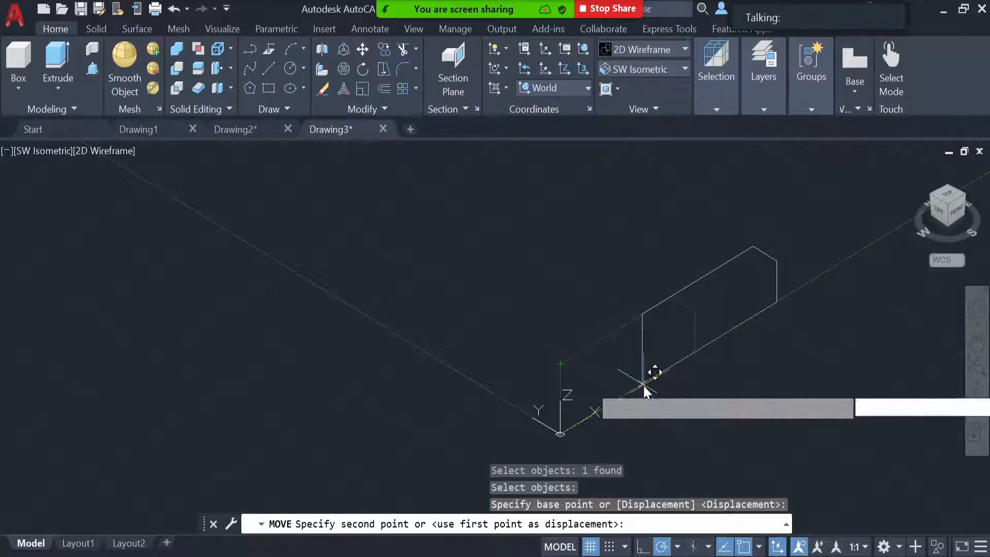
{"action": "key", "text": "Return"}
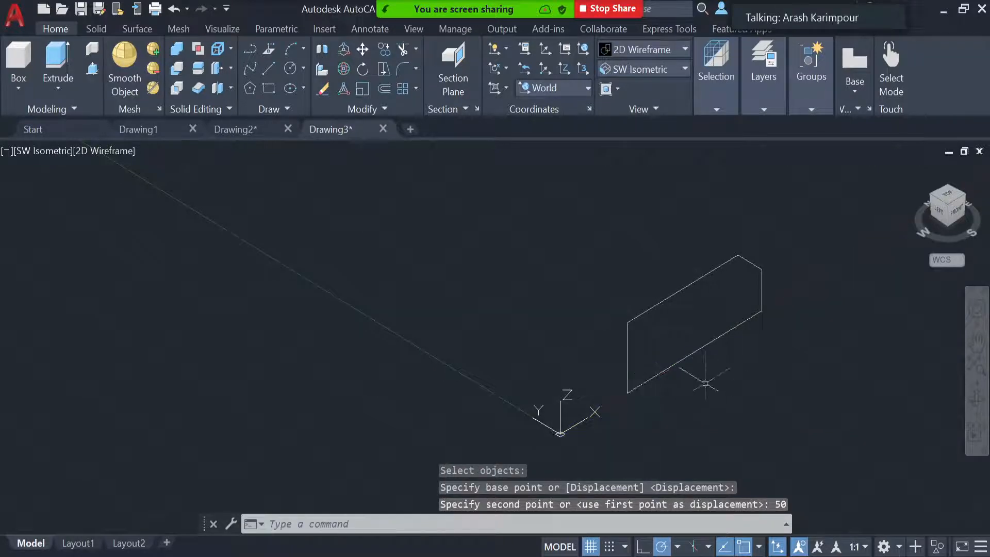
Move the closed profile 50 units along the positive Y axis, using its lower corner nearest the origin as base point.
{"action": "left_click", "coordinate": [370, 52]}
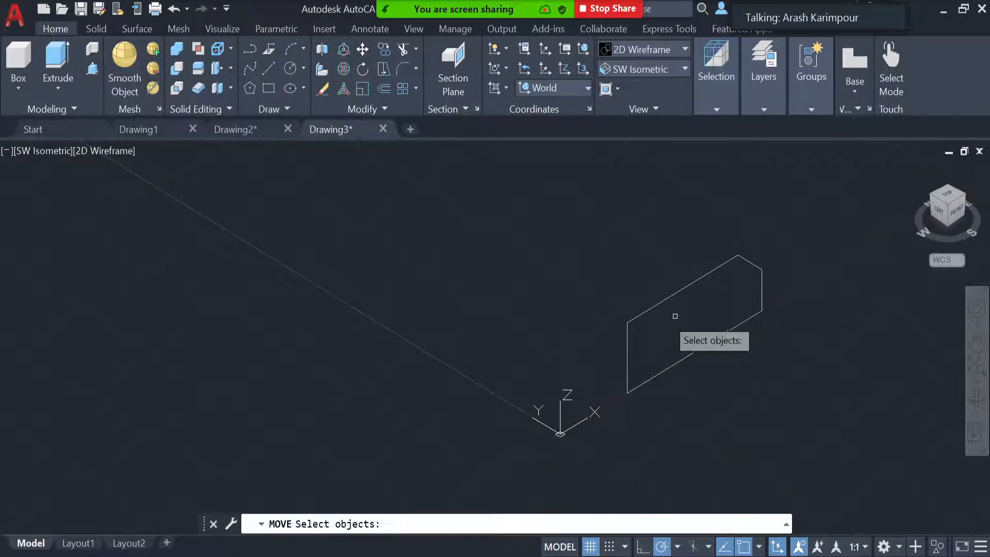
{"action": "left_click", "coordinate": [626, 339]}
{"action": "key", "text": "Return"}
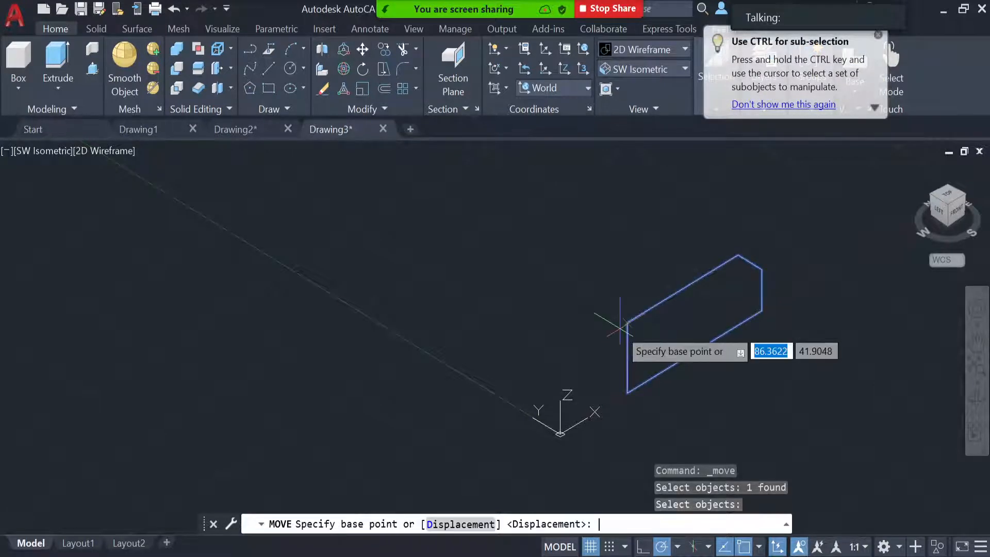
{"action": "left_click", "coordinate": [627, 393]}
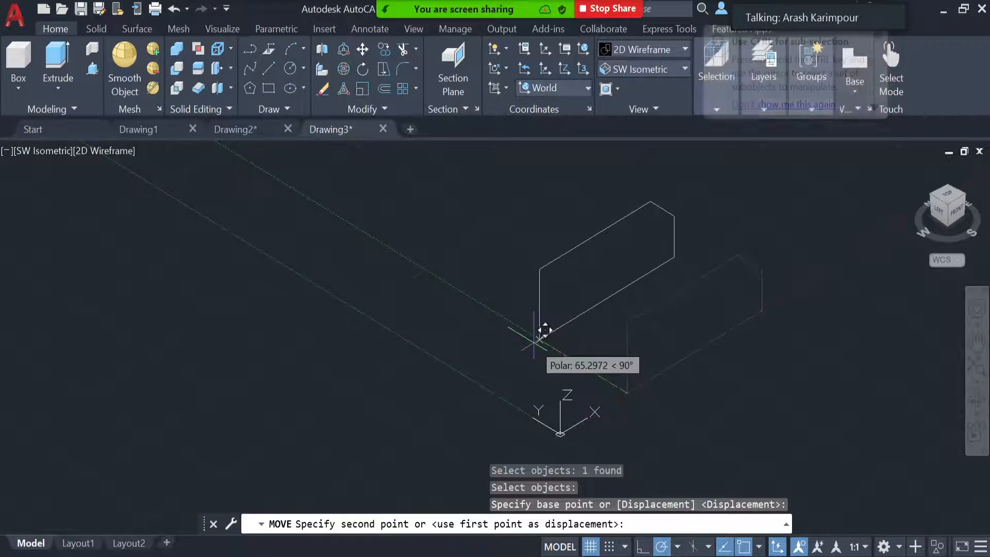
{"action": "type", "text": "50"}
{"action": "key", "text": "Return"}
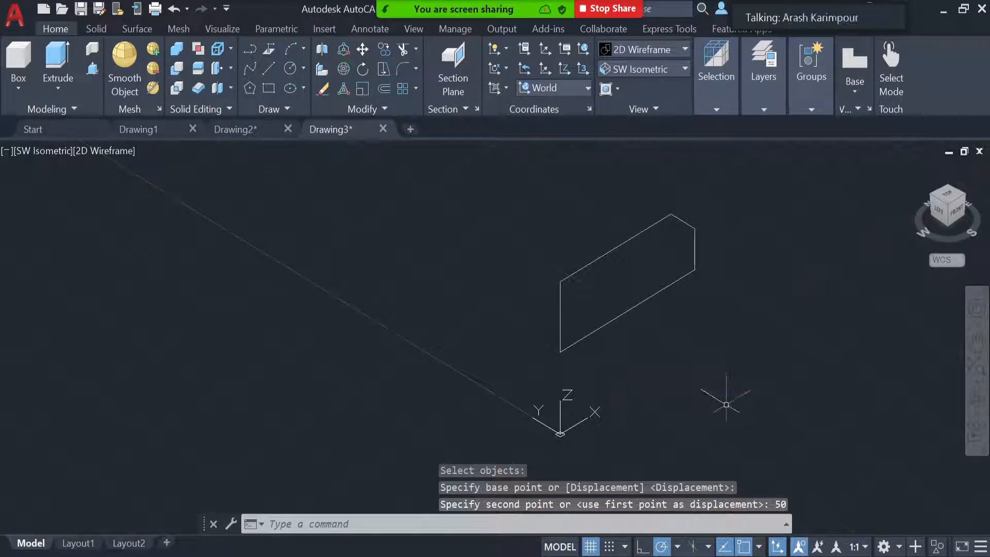
Extrude the closed profile 75 units along the positive Y direction into a solid.
{"action": "left_click", "coordinate": [58, 62]}
{"action": "left_click", "coordinate": [559, 303]}
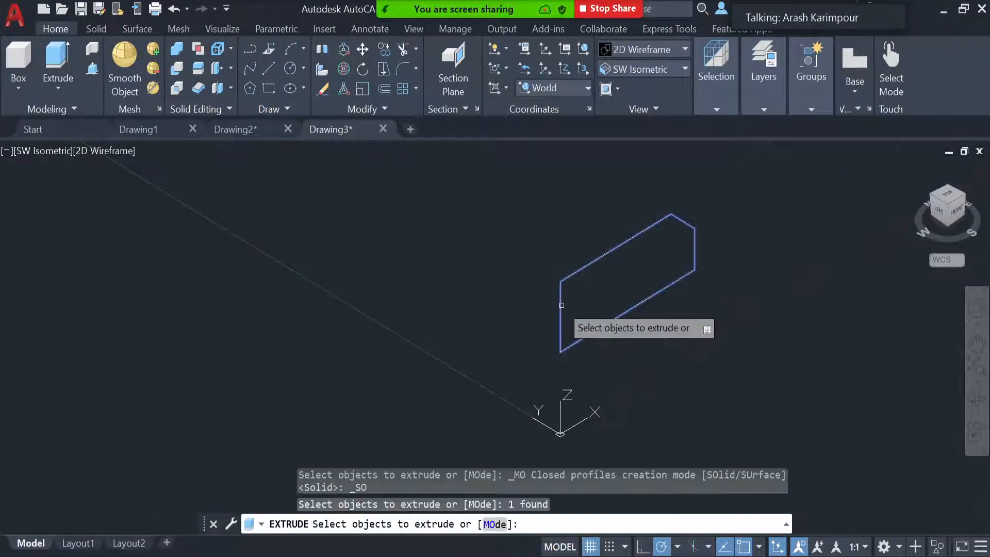
{"action": "key", "text": "Return"}
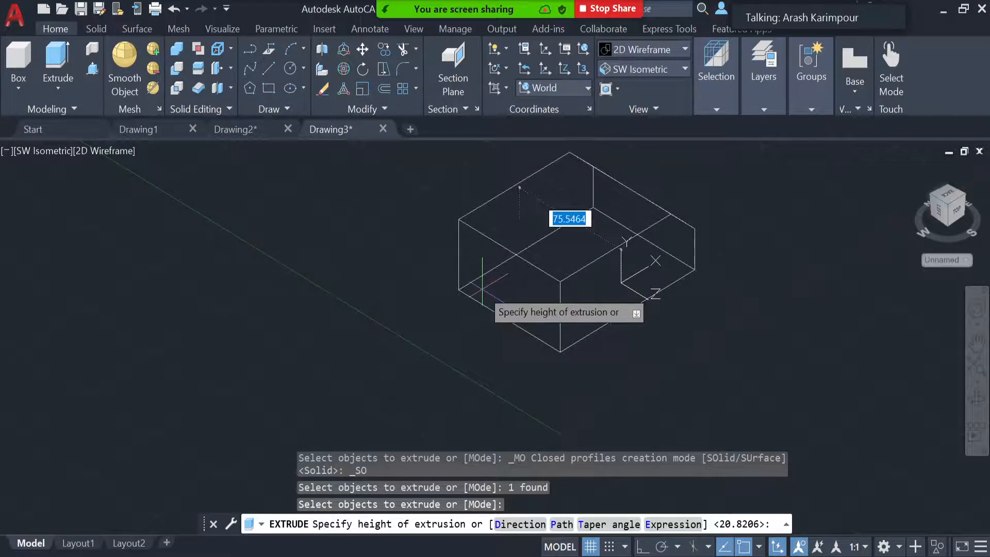
{"action": "type", "text": "75"}
{"action": "key", "text": "Return"}
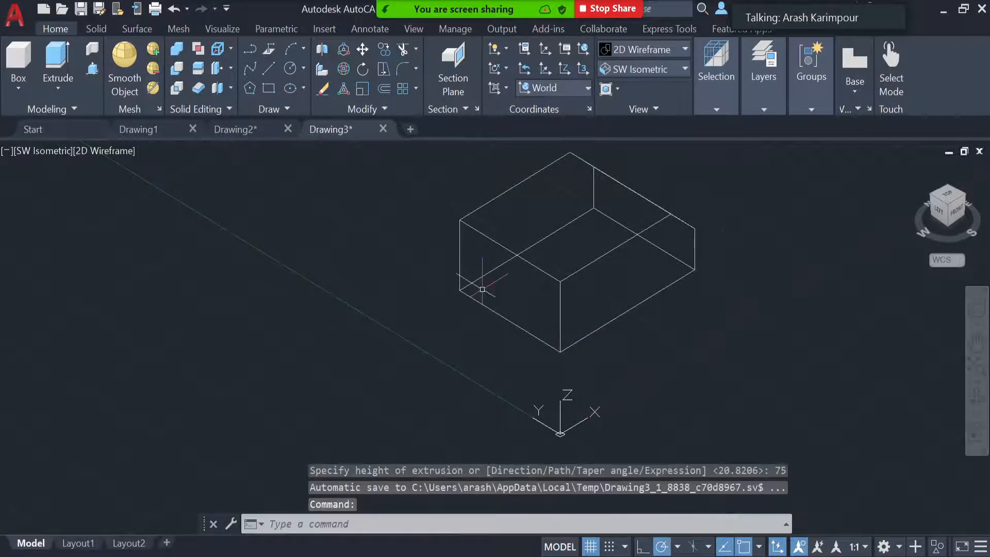
Examine the extruded solid from a rotated angle in the Shaded with edges visual style, and switch back to 2D Wireframe.
{"action": "left_click", "coordinate": [668, 52]}
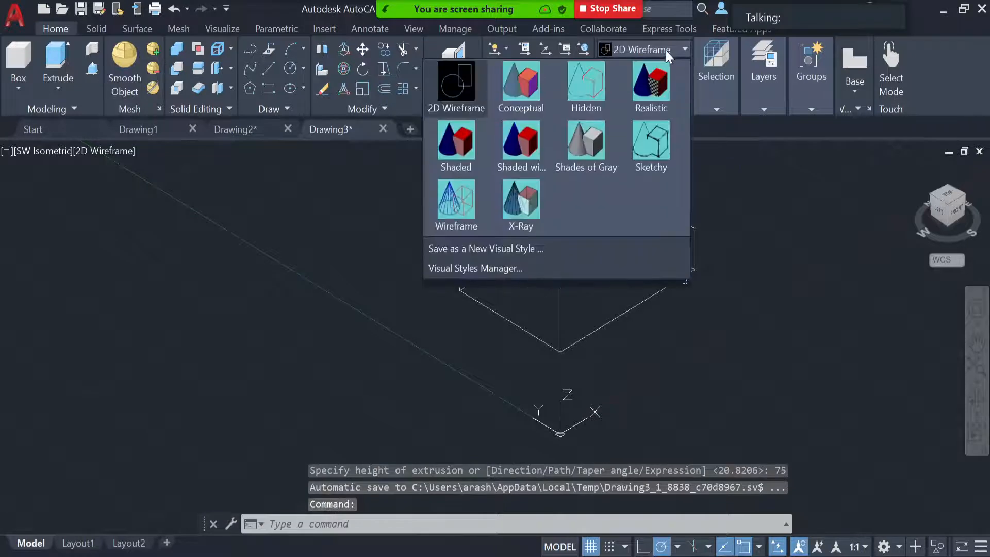
{"action": "left_click", "coordinate": [531, 147]}
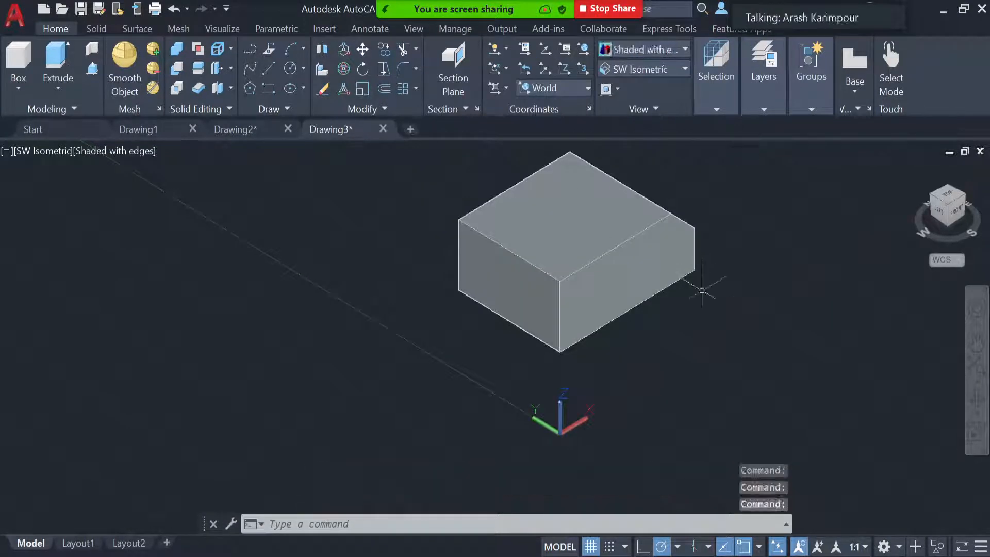
{"action": "middle_click_drag", "start_coordinate": [691, 348], "coordinate": [661, 327], "text": "shift"}
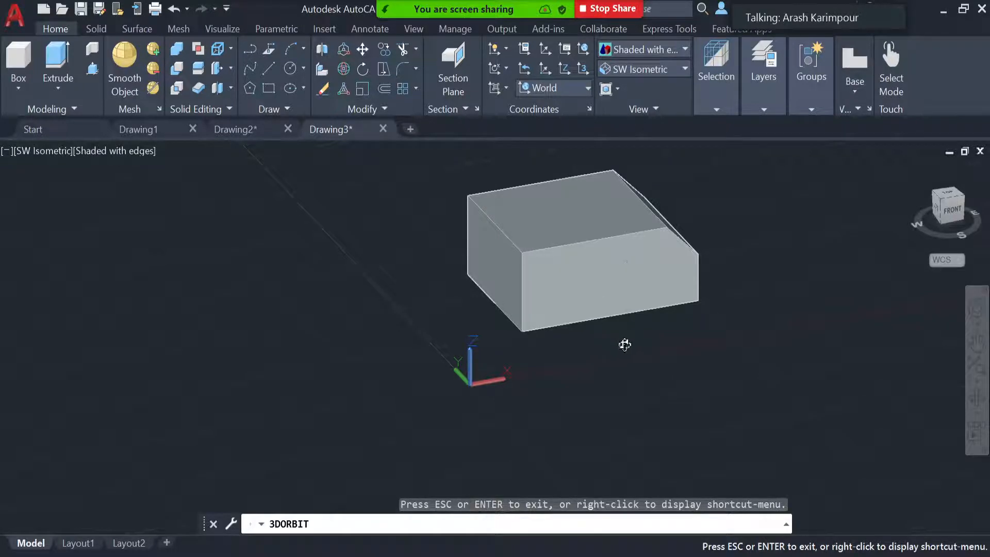
{"action": "left_click_drag", "start_coordinate": [609, 335], "coordinate": [490, 409]}
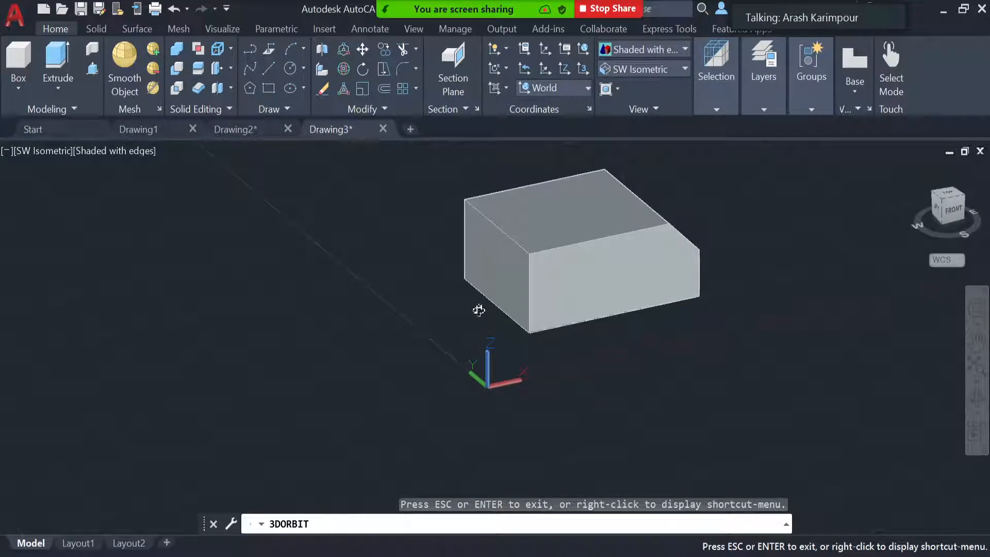
{"action": "left_click", "coordinate": [670, 49]}
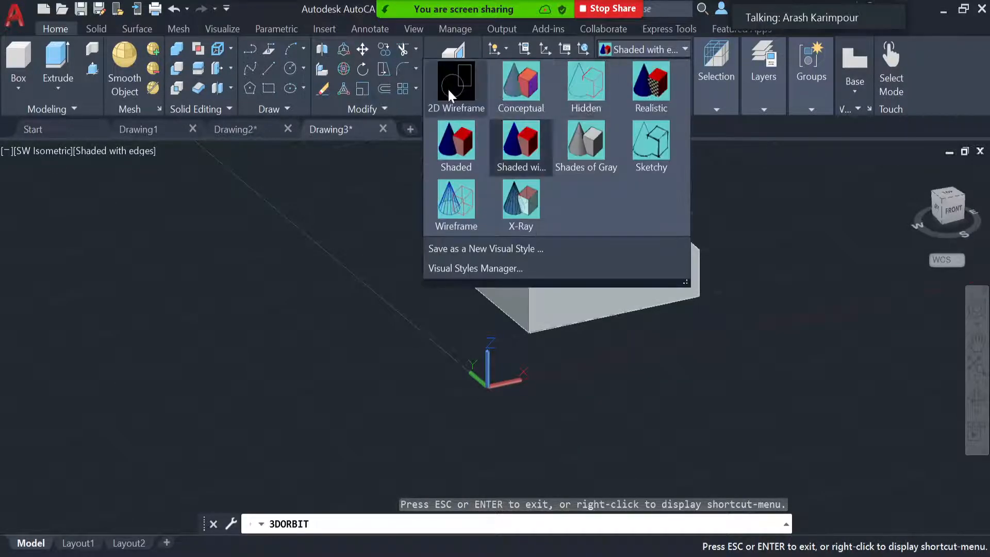
{"action": "left_click", "coordinate": [454, 103]}
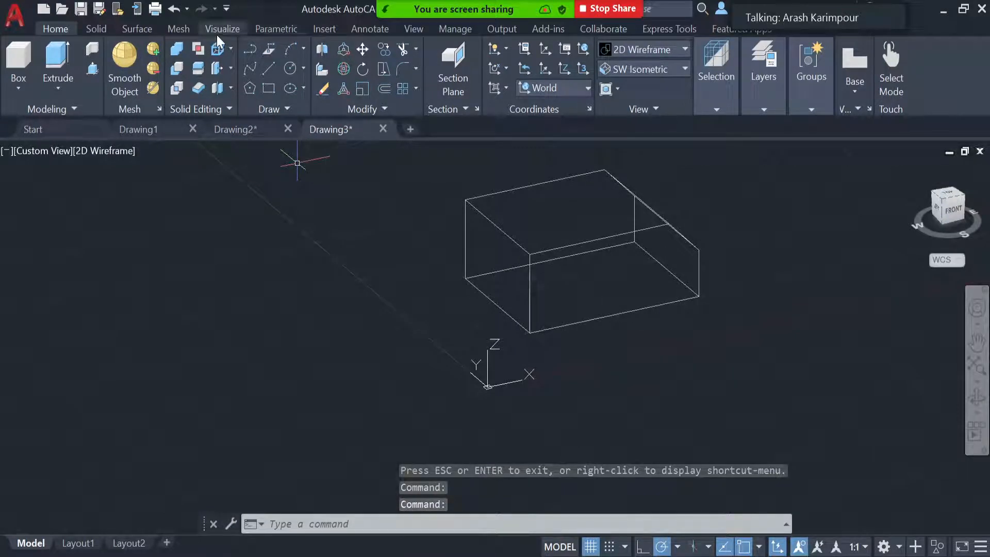
Add a linear dimension between the two corners of the solid's front bottom edge, with the dimension line in front of it.
{"action": "left_click", "coordinate": [370, 30]}
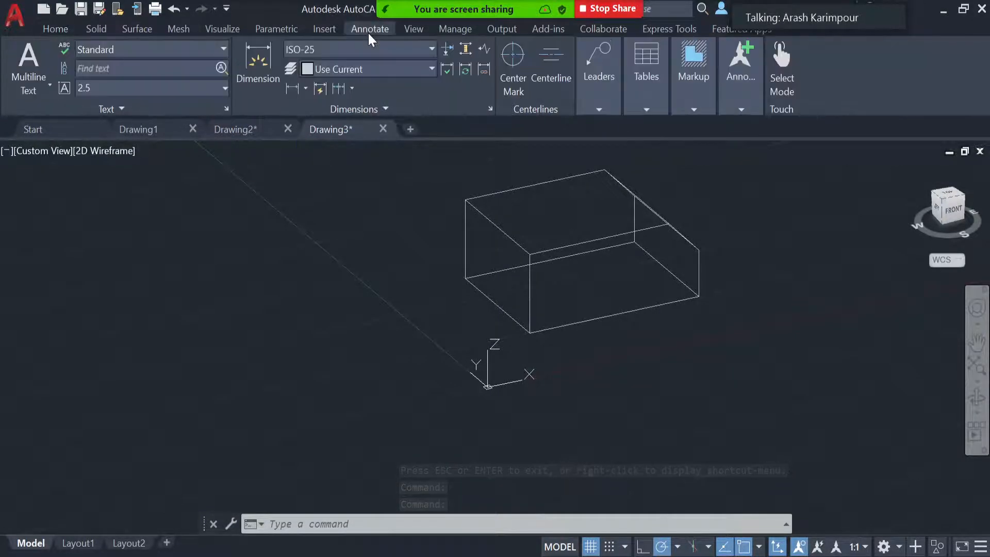
{"action": "left_click", "coordinate": [292, 89]}
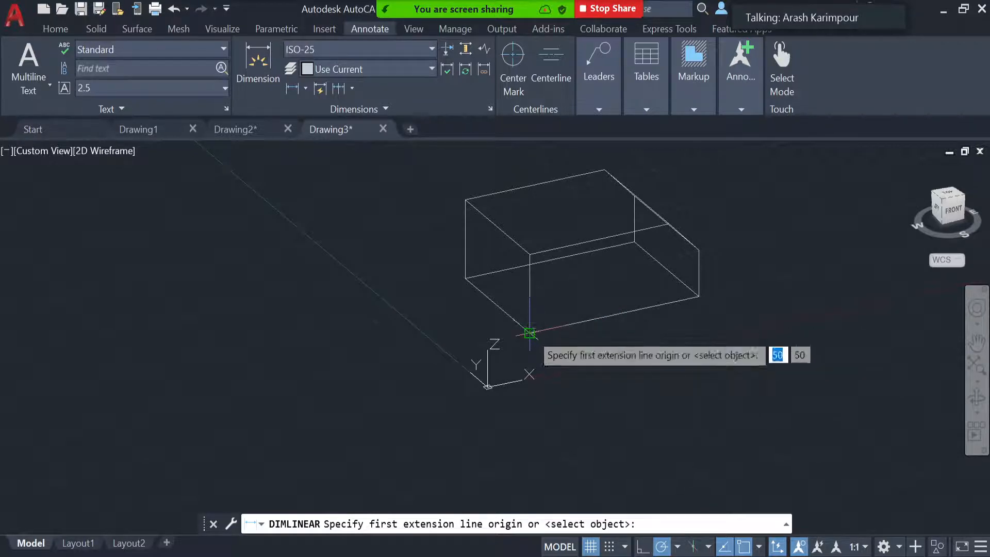
{"action": "left_click", "coordinate": [530, 333]}
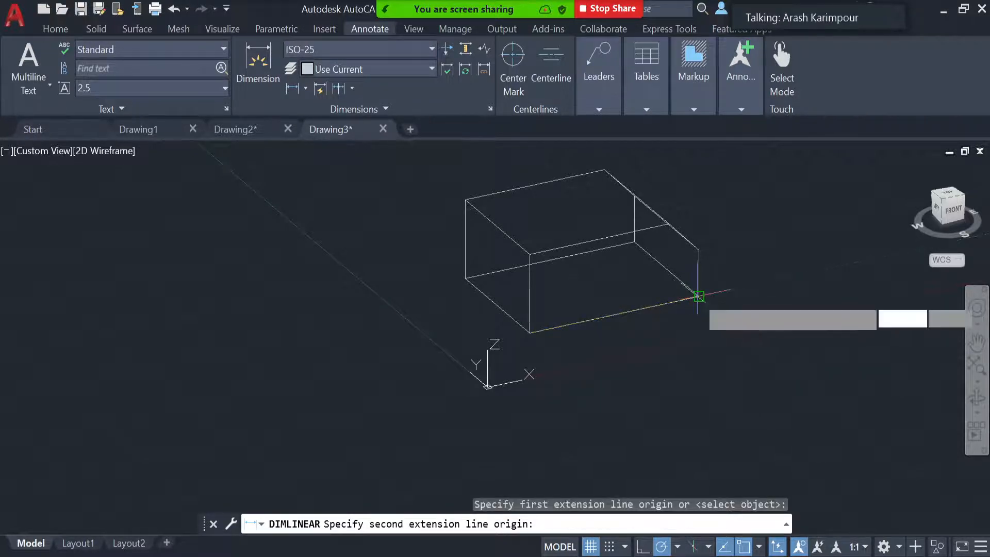
{"action": "left_click", "coordinate": [698, 296]}
{"action": "left_click", "coordinate": [695, 323]}
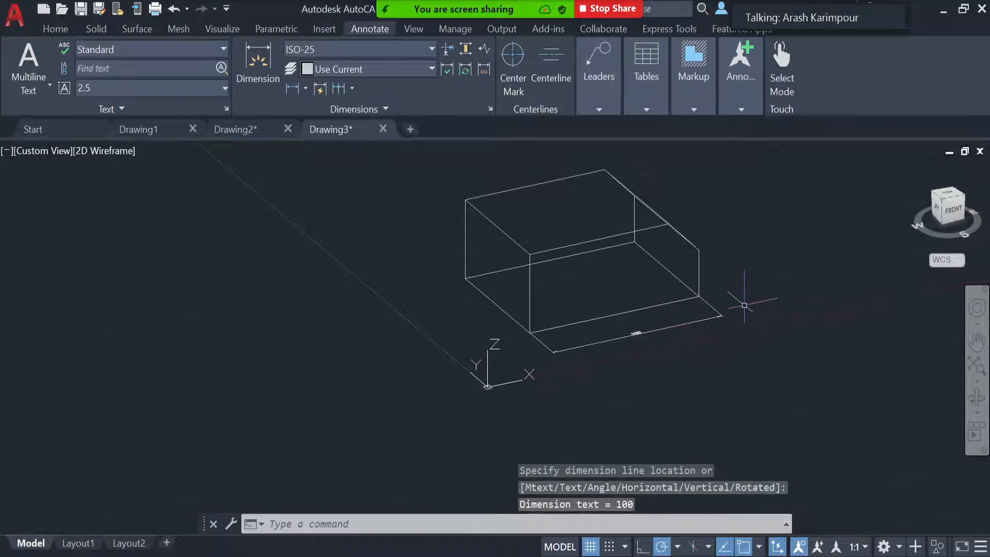
{"action": "scroll", "coordinate": [744, 305], "scroll_direction": "up", "scroll_amount": 2}
{"action": "scroll", "coordinate": [745, 305], "scroll_direction": "up", "scroll_amount": 2}
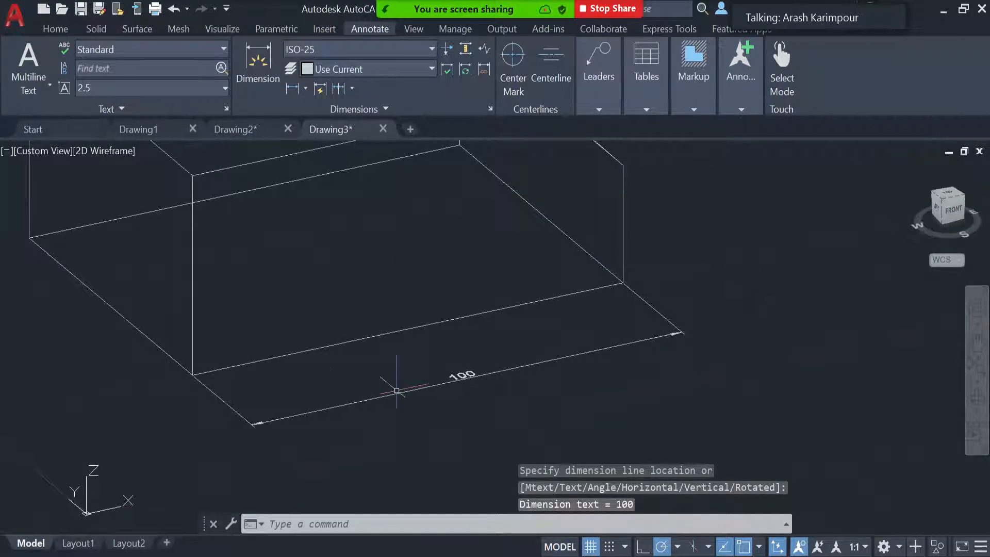
{"action": "scroll", "coordinate": [387, 395], "scroll_direction": "down", "scroll_amount": 2}
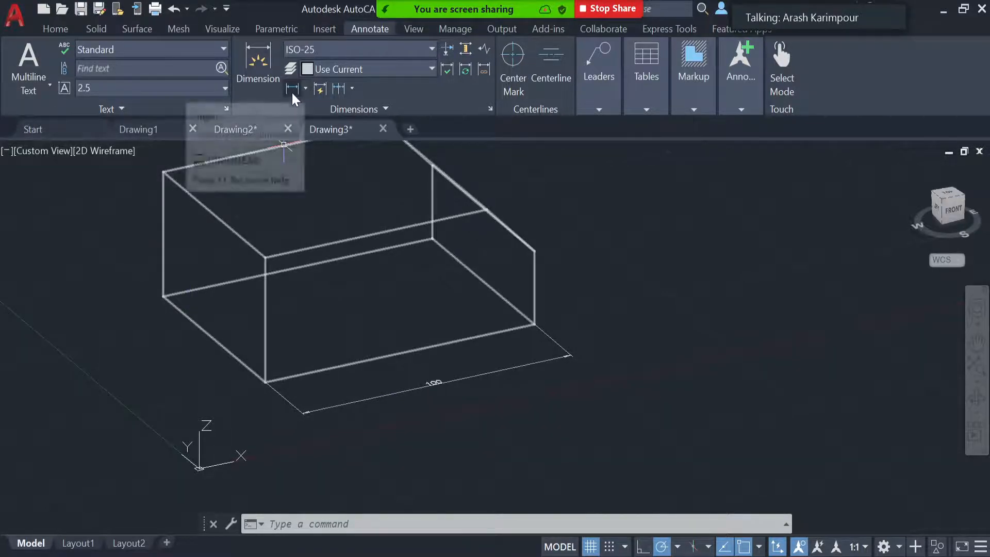
Add a linear dimension between the corners of the solid's left bottom edge, placed outside the solid, and delete that dimension.
{"action": "left_click", "coordinate": [256, 66]}
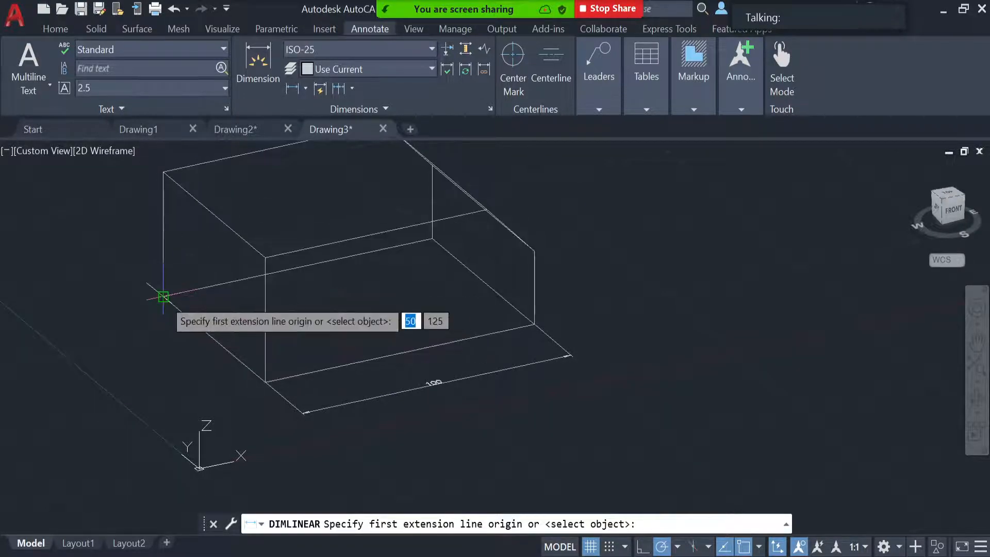
{"action": "left_click", "coordinate": [163, 296]}
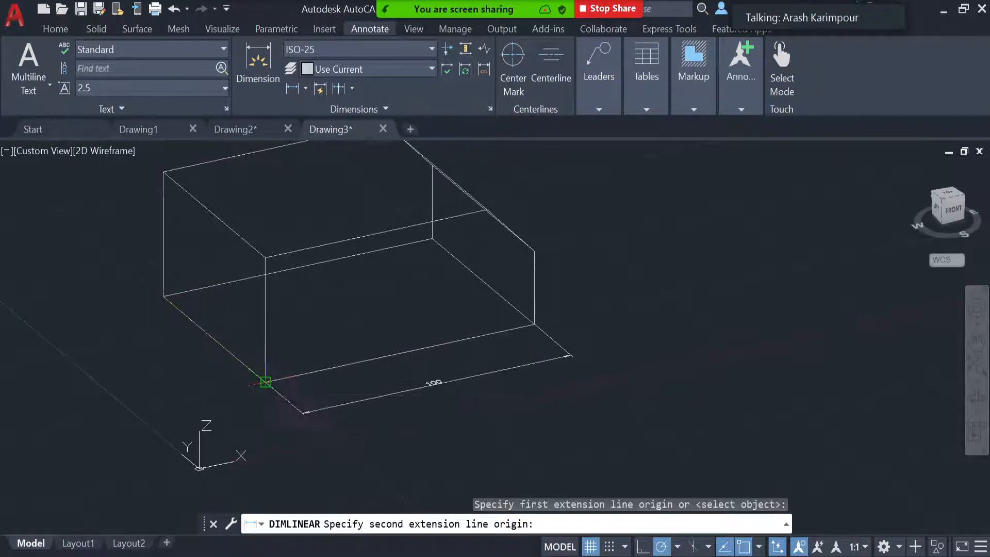
{"action": "left_click", "coordinate": [266, 381]}
{"action": "left_click", "coordinate": [172, 355]}
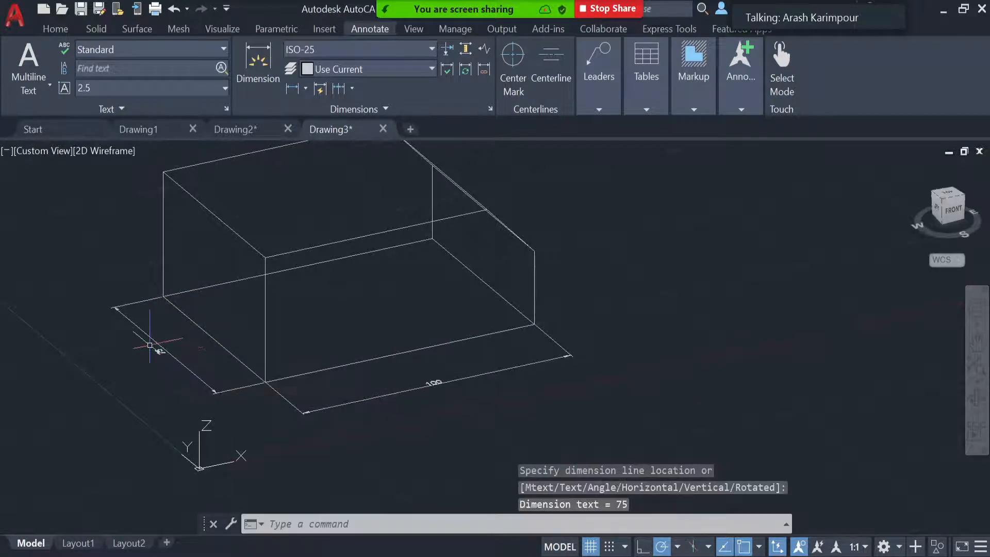
{"action": "scroll", "coordinate": [149, 345], "scroll_direction": "up", "scroll_amount": 4}
{"action": "scroll", "coordinate": [151, 344], "scroll_direction": "down", "scroll_amount": 4}
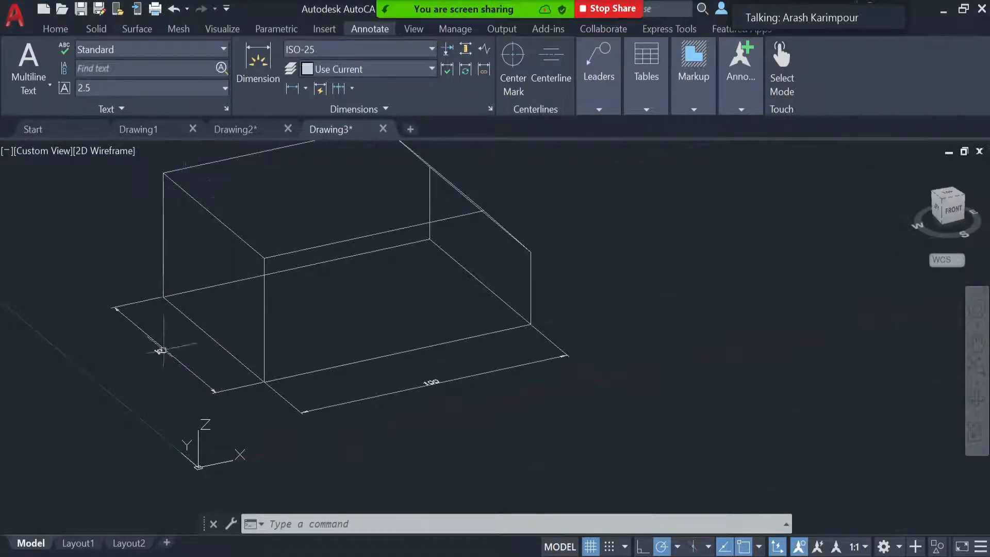
{"action": "left_click", "coordinate": [142, 302]}
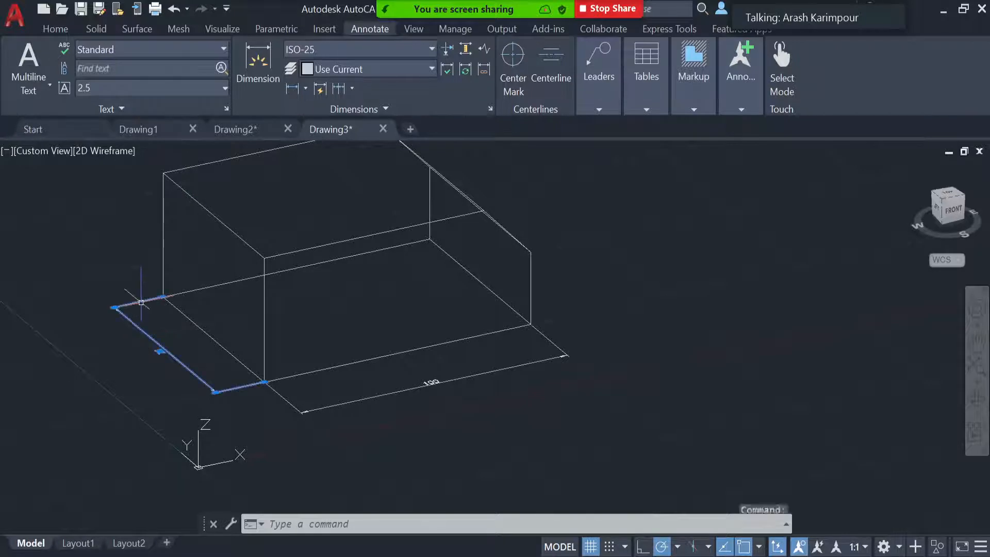
{"action": "key", "text": "Delete"}
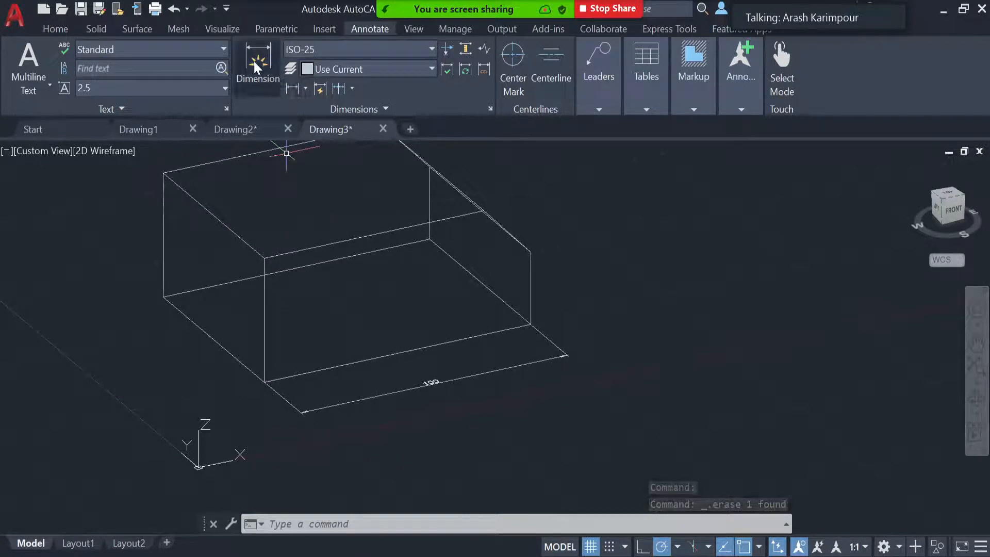
Dimension the solid's depth by picking its upper left edge as the line, placing the dimension line outside the left face.
{"action": "left_click", "coordinate": [266, 75]}
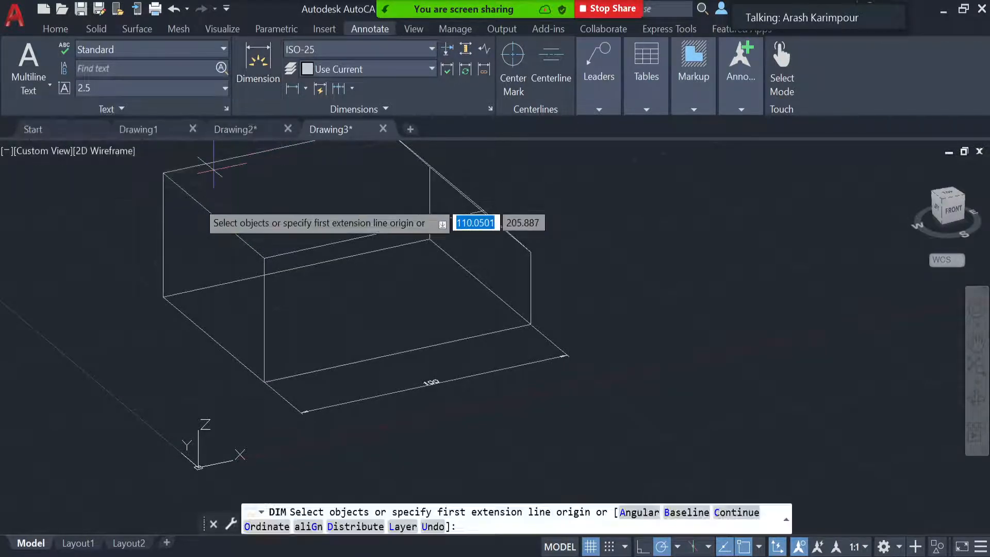
{"action": "key", "text": "Return"}
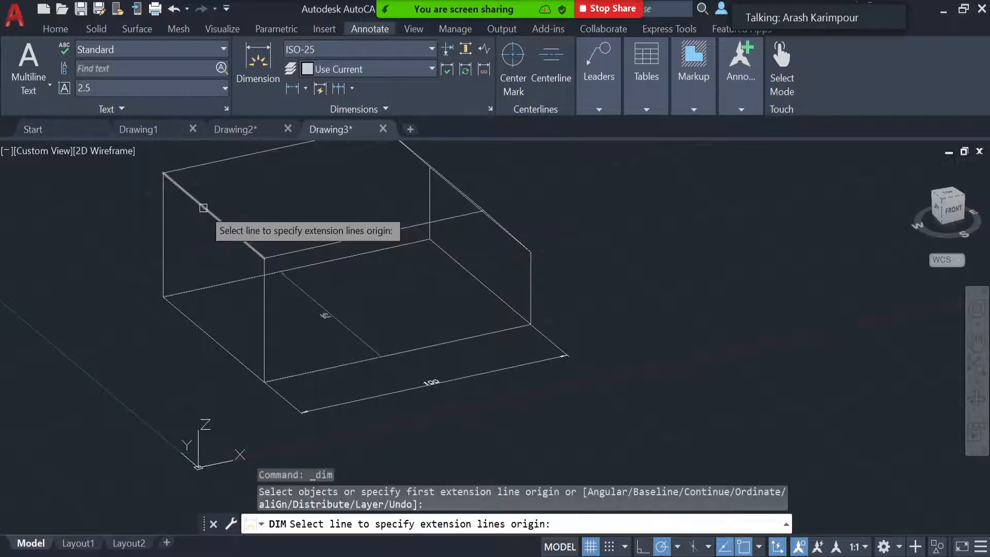
{"action": "left_click", "coordinate": [203, 208]}
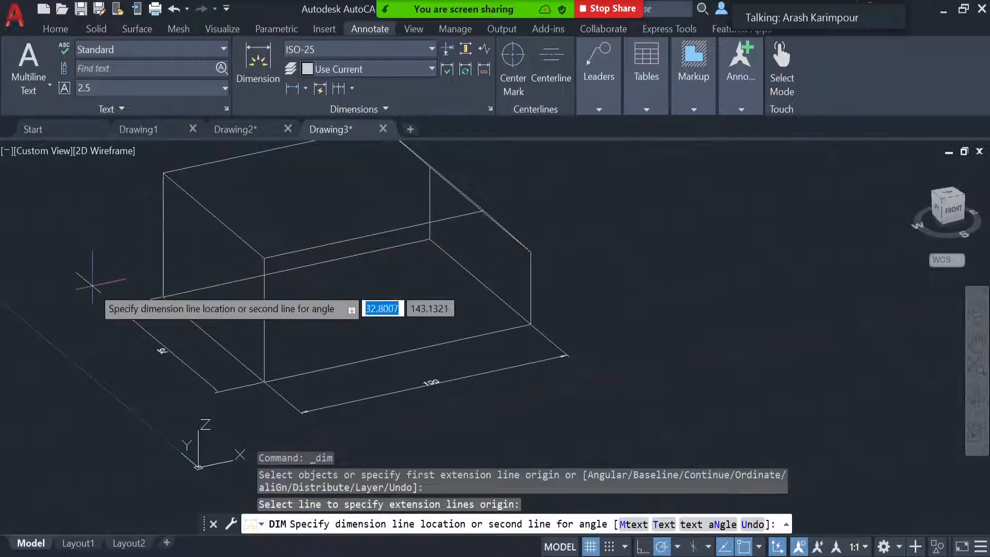
{"action": "left_click", "coordinate": [92, 284]}
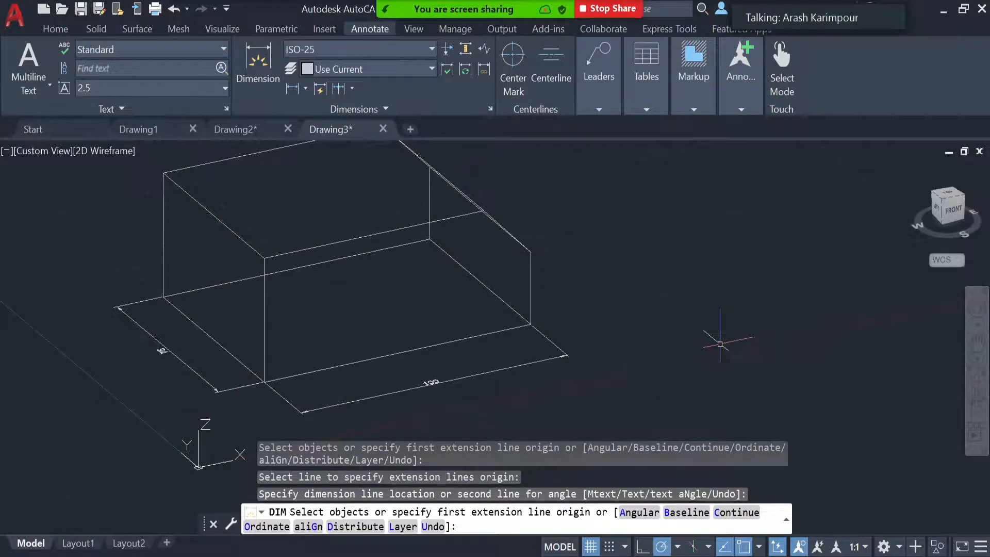
{"action": "key", "text": "Return"}
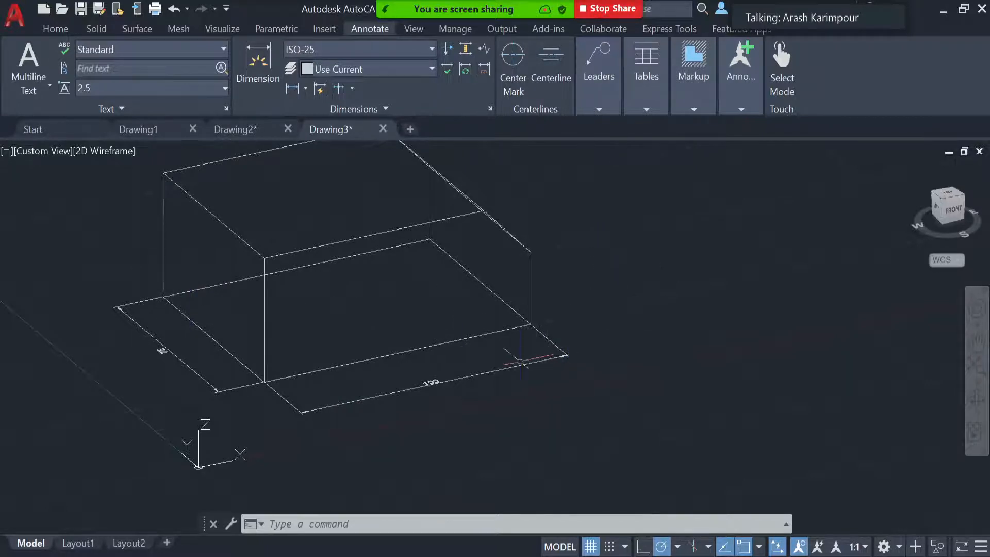
Delete the linear dimension along the solid's front bottom edge.
{"action": "left_click", "coordinate": [519, 365]}
{"action": "key", "text": "Delete"}
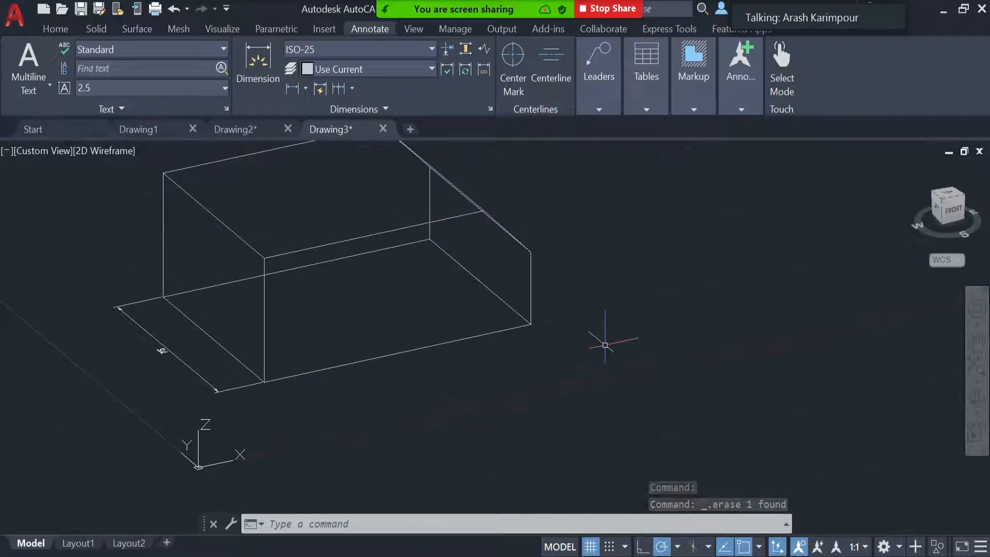
Dimension the solid's front top edge by picking it as the line, placing the dimension line in front of the solid.
{"action": "left_click", "coordinate": [977, 397]}
{"action": "left_click_drag", "start_coordinate": [479, 402], "coordinate": [456, 374]}
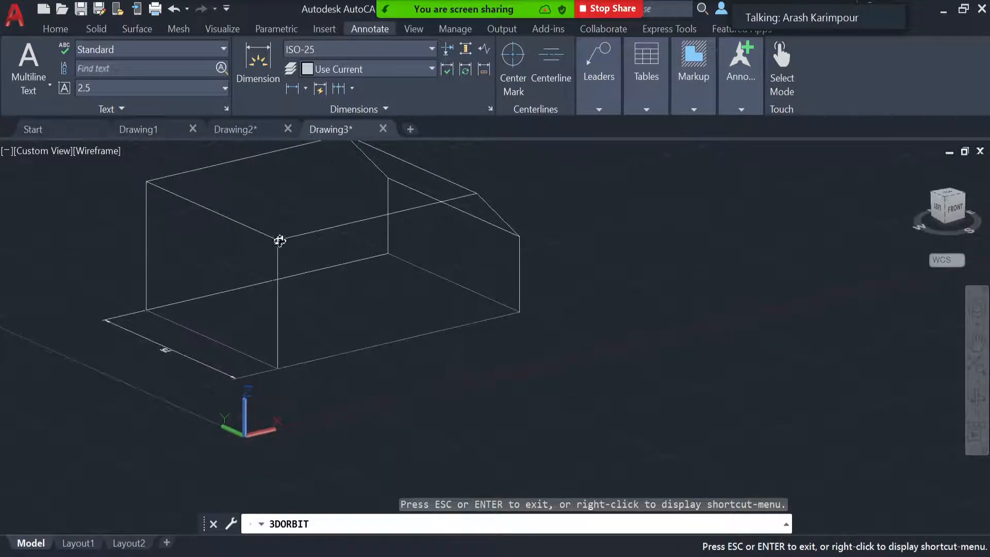
{"action": "key", "text": "Escape"}
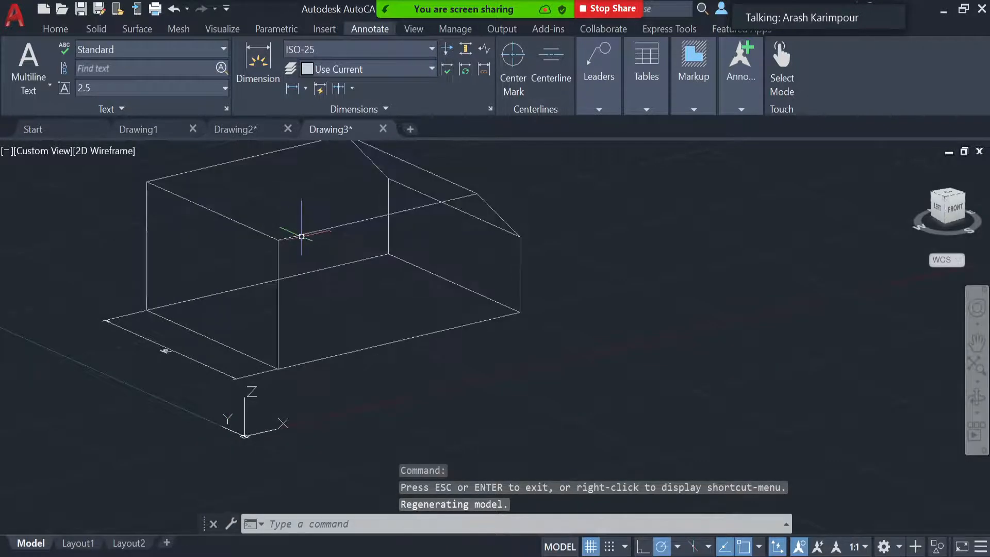
{"action": "left_click", "coordinate": [257, 65]}
{"action": "key", "text": "Return"}
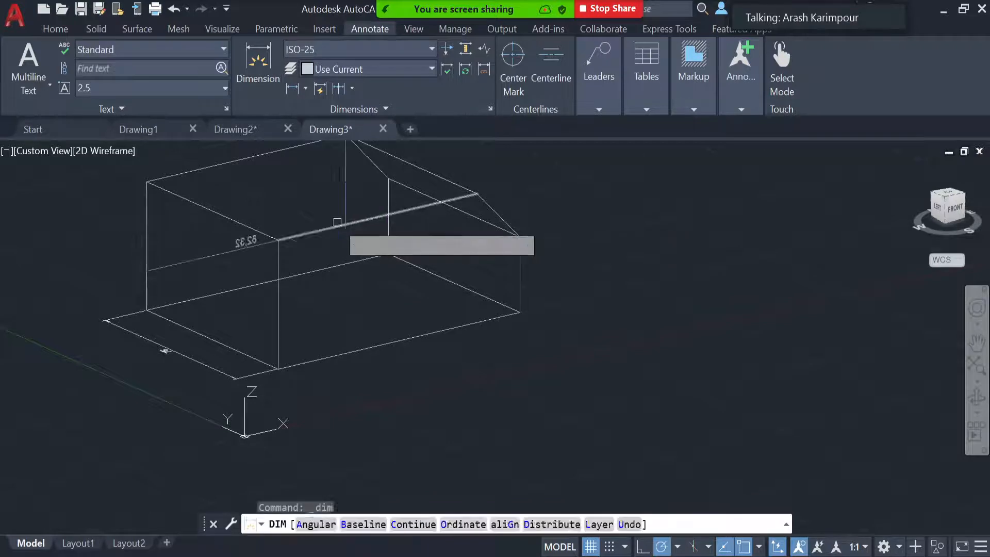
{"action": "left_click", "coordinate": [338, 226]}
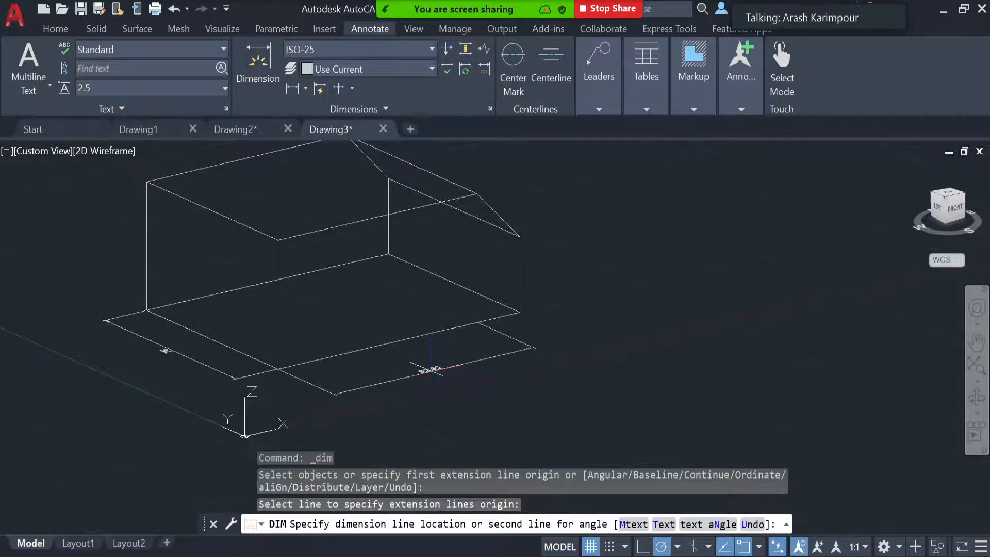
{"action": "left_click", "coordinate": [433, 369]}
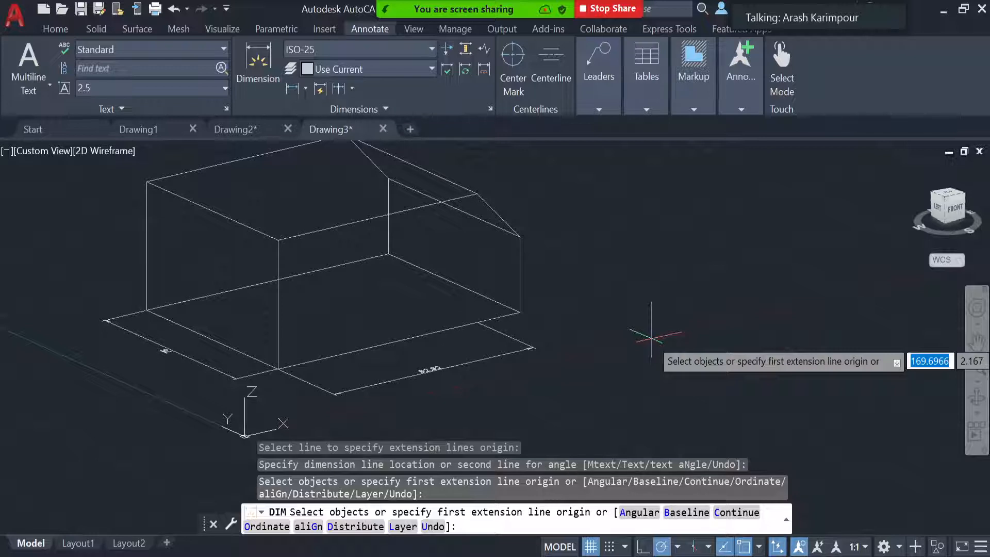
{"action": "key", "text": "Return"}
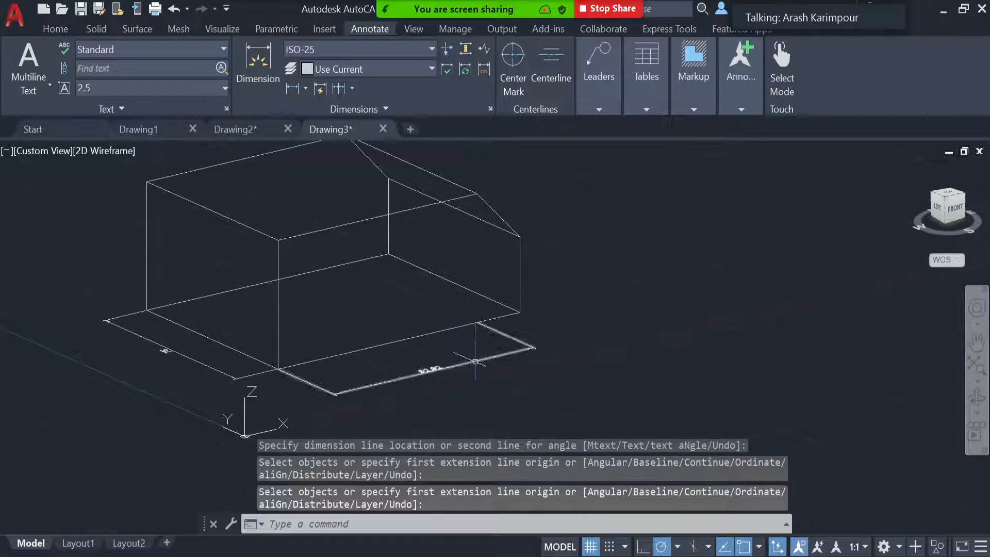
Delete the front top edge dimension and the depth dimension beside the solid's left face.
{"action": "left_click", "coordinate": [474, 361]}
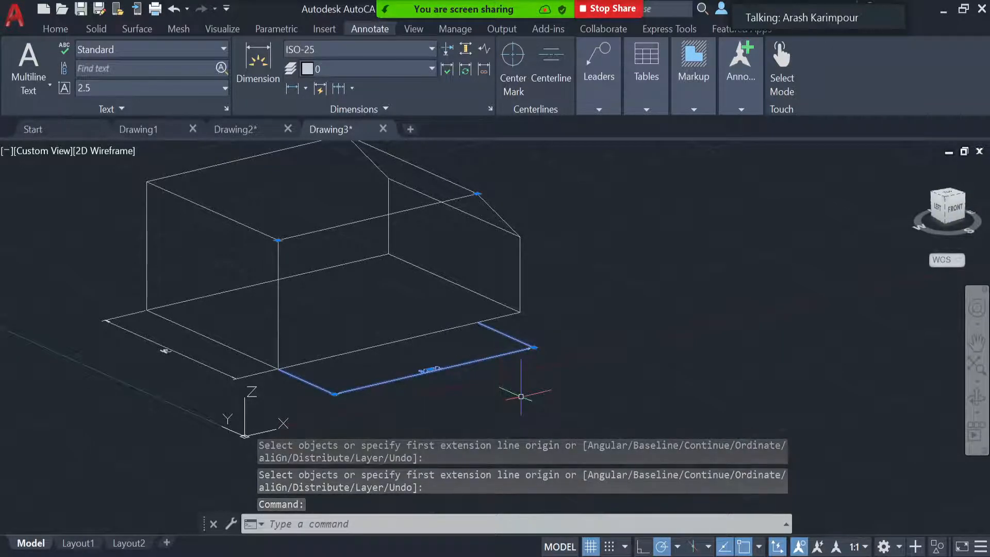
{"action": "key", "text": "Delete"}
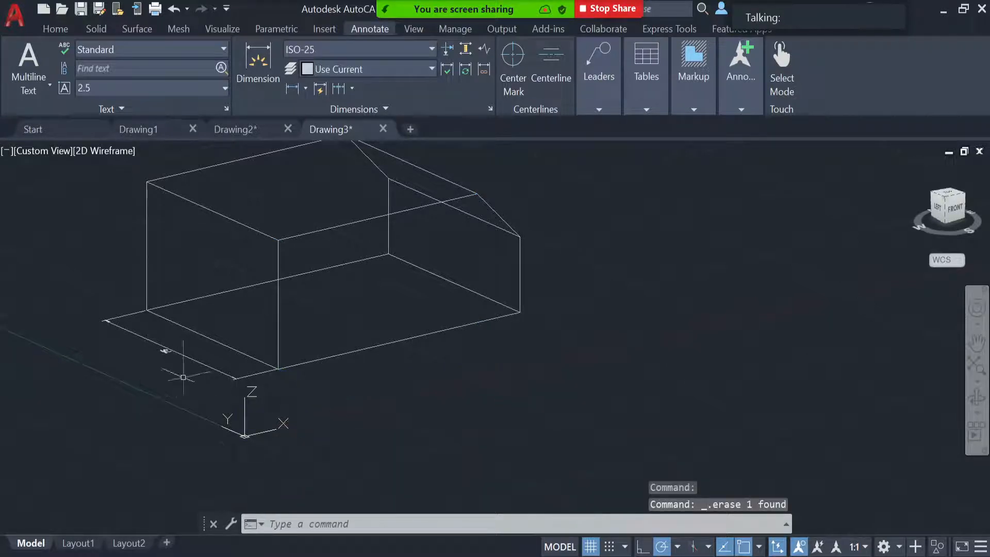
{"action": "left_click", "coordinate": [215, 371]}
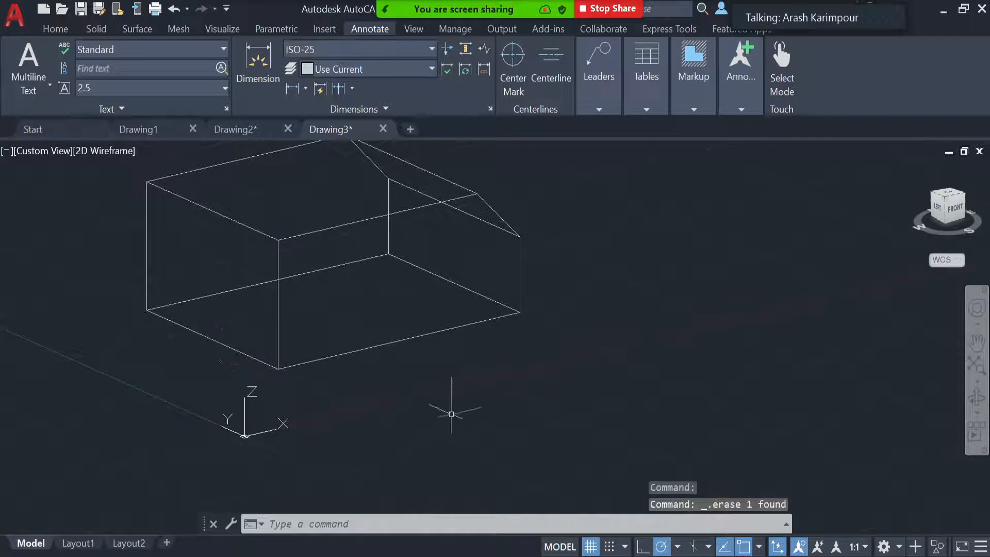
Switch to the Front view so that the drawing plane matches the solid's chamfered front profile.
{"action": "left_click", "coordinate": [55, 29]}
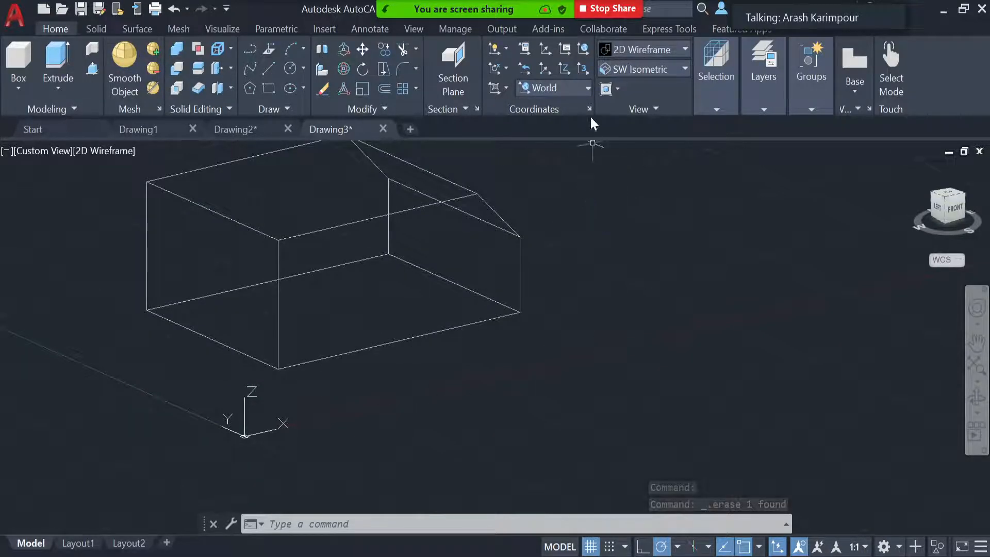
{"action": "left_click", "coordinate": [583, 88]}
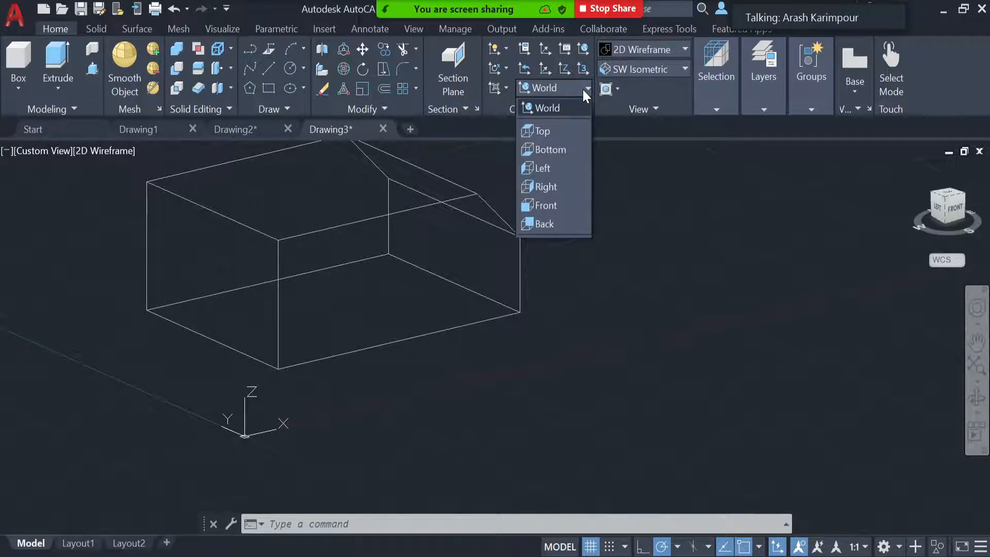
{"action": "left_click", "coordinate": [582, 87]}
{"action": "left_click", "coordinate": [632, 68]}
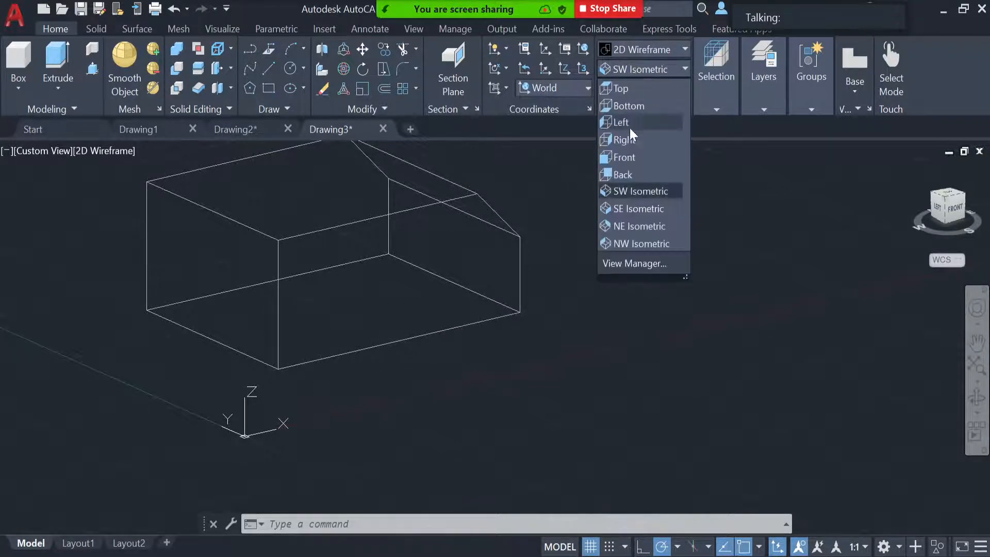
{"action": "left_click", "coordinate": [640, 155]}
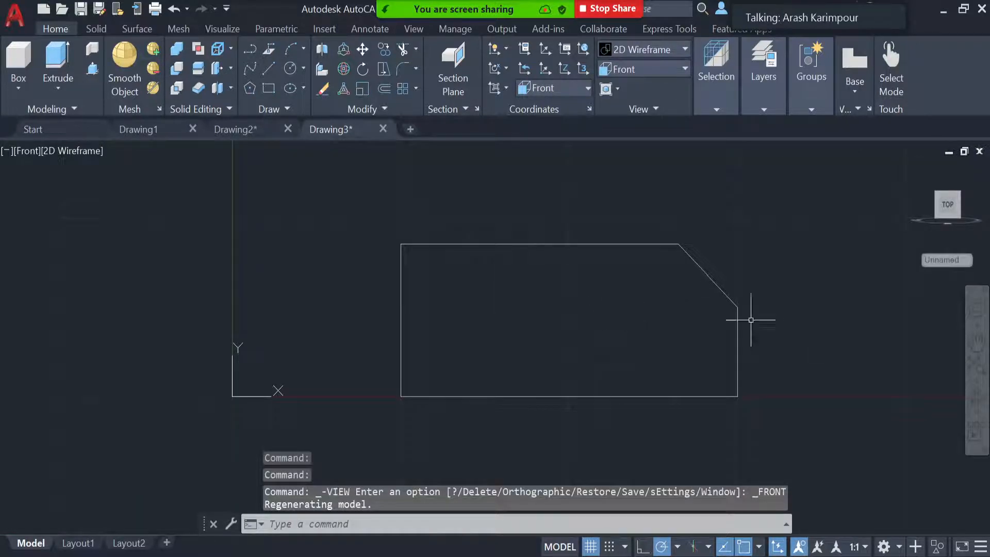
{"action": "scroll", "coordinate": [821, 333], "scroll_direction": "down", "scroll_amount": 2}
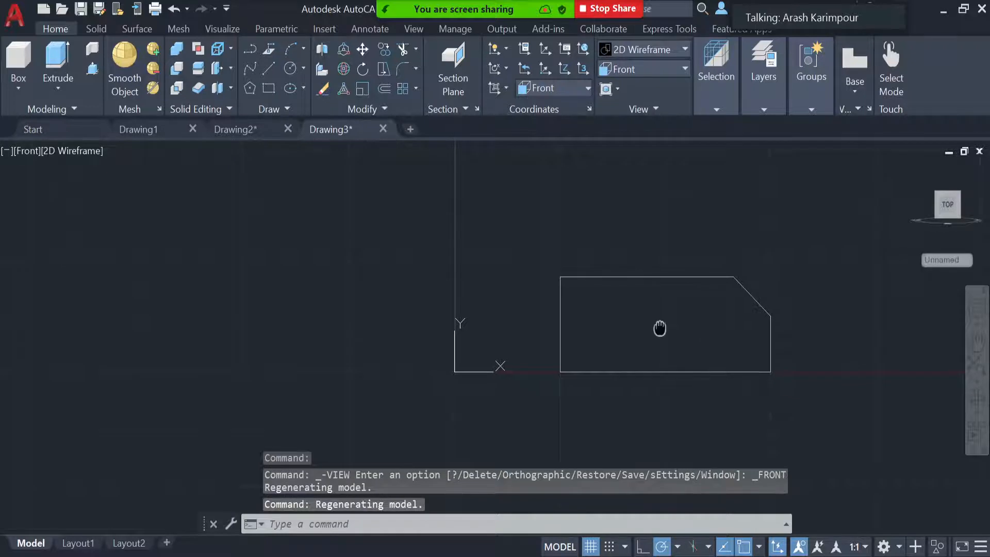
{"action": "middle_click_drag", "start_coordinate": [659, 327], "coordinate": [502, 268]}
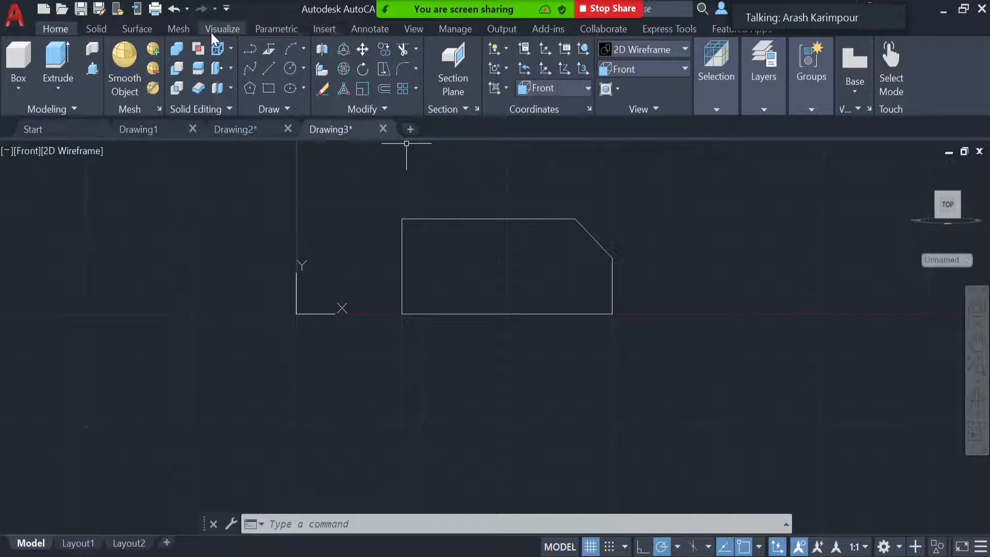
Dimension the profile's bottom and top horizontal edges, placing one dimension line below the profile and the other above it.
{"action": "left_click", "coordinate": [361, 30]}
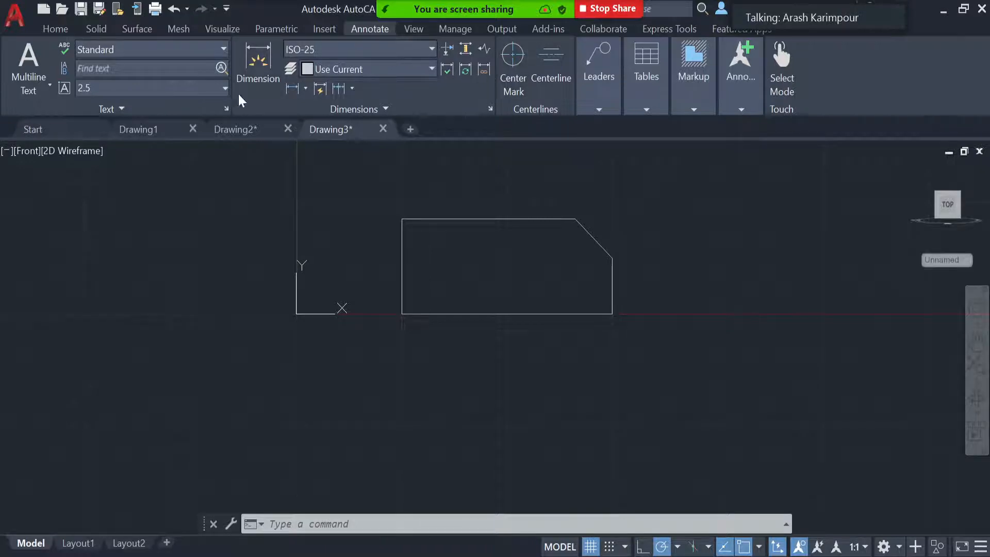
{"action": "left_click", "coordinate": [253, 63]}
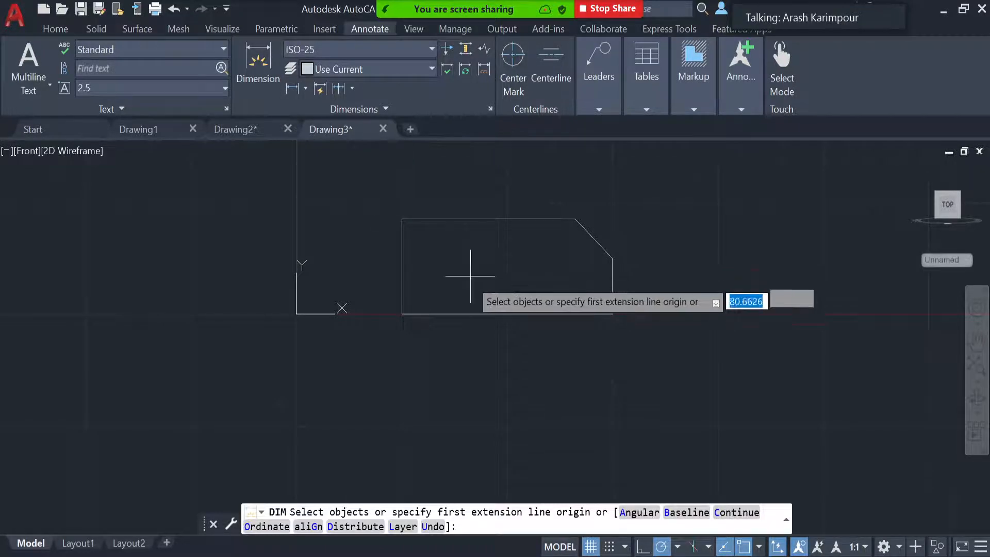
{"action": "left_click", "coordinate": [464, 312]}
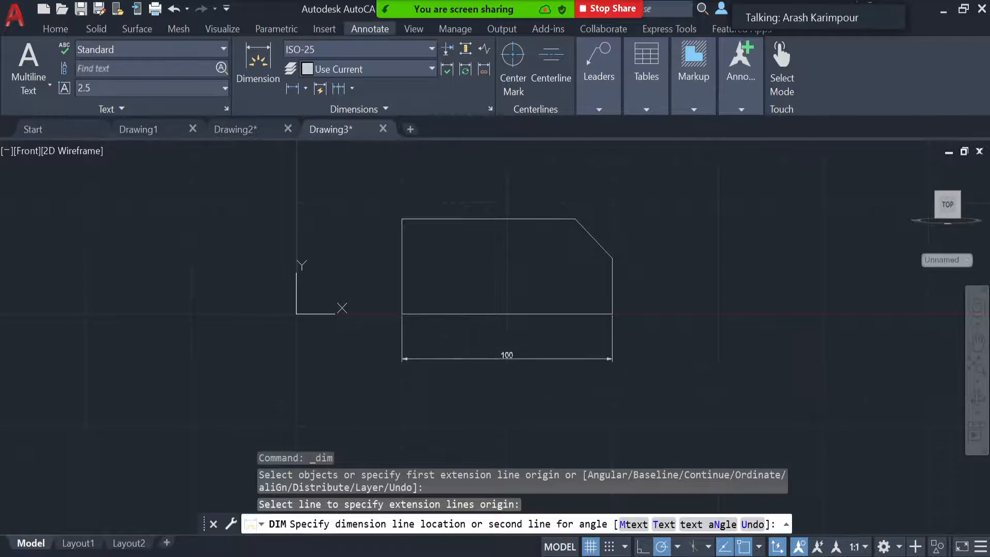
{"action": "left_click", "coordinate": [506, 358]}
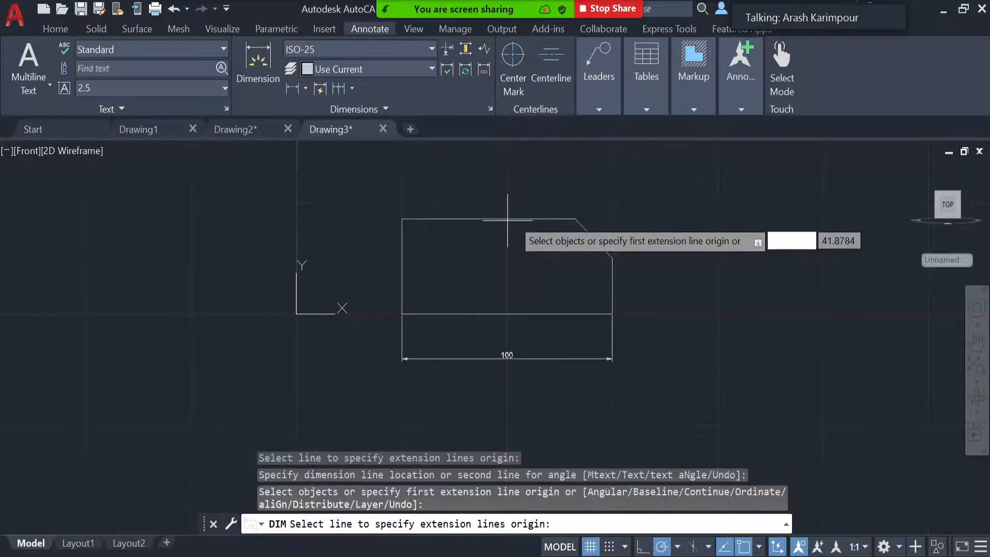
{"action": "left_click", "coordinate": [523, 218]}
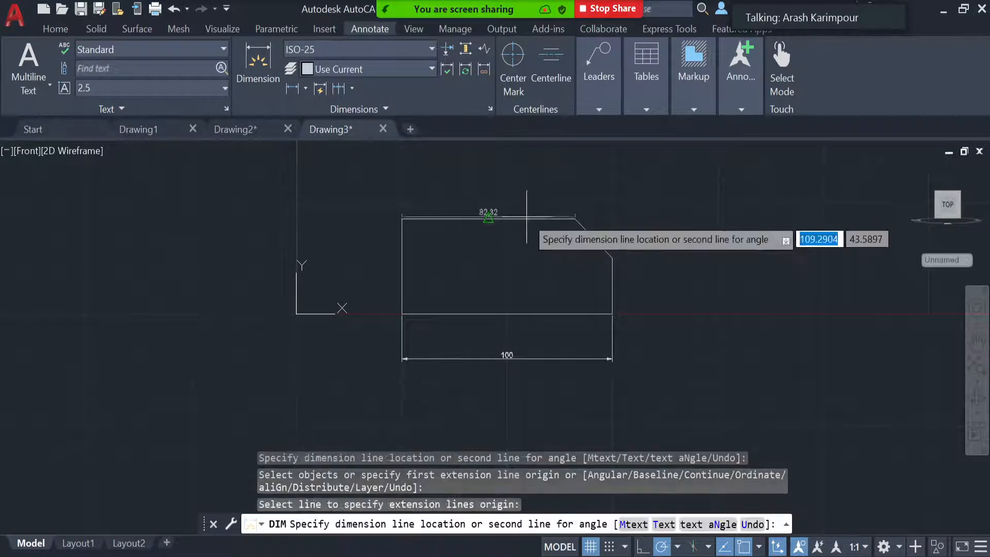
{"action": "left_click", "coordinate": [522, 178]}
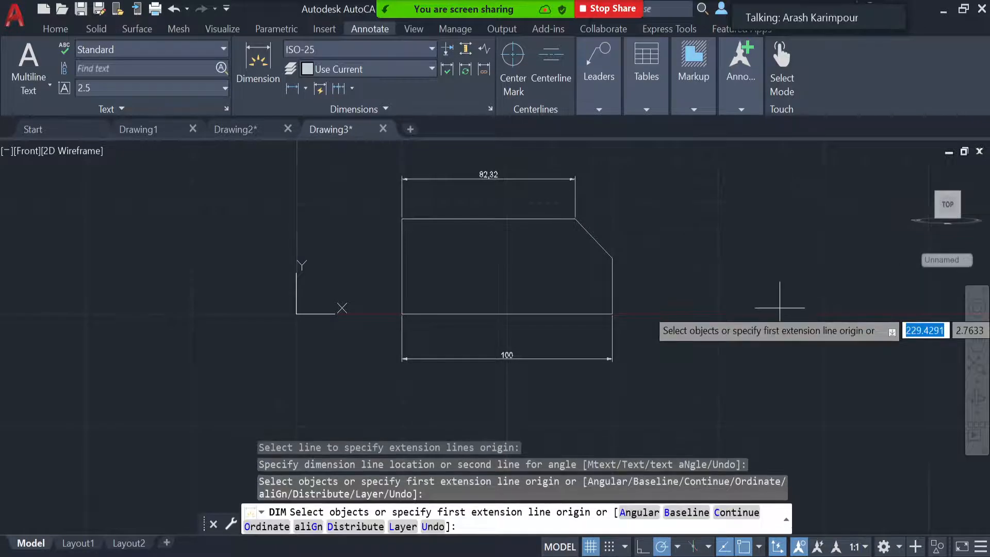
{"action": "key", "text": "Return"}
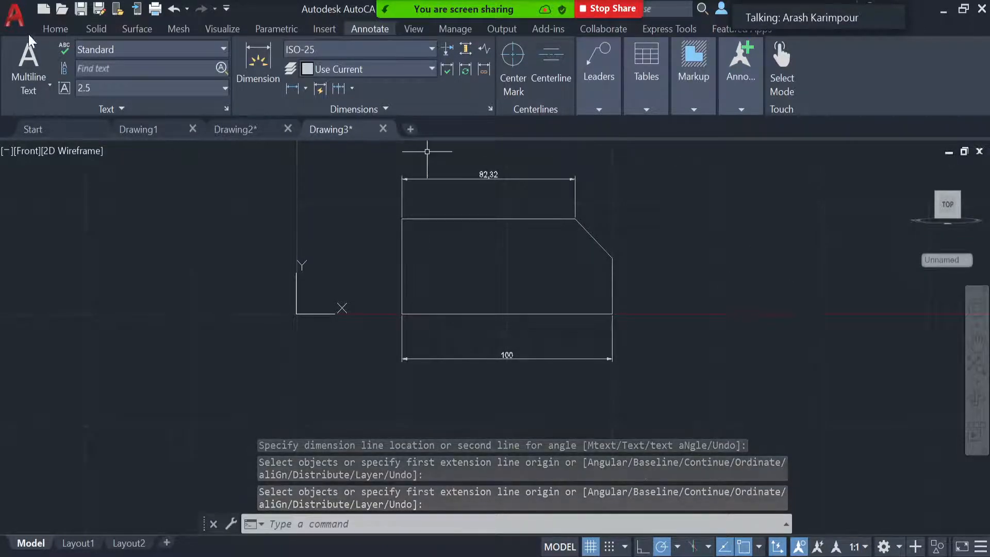
Show the dimensioned solid in the SW Isometric view with the Shaded with edges visual style and inspect it from different angles.
{"action": "left_click", "coordinate": [41, 30]}
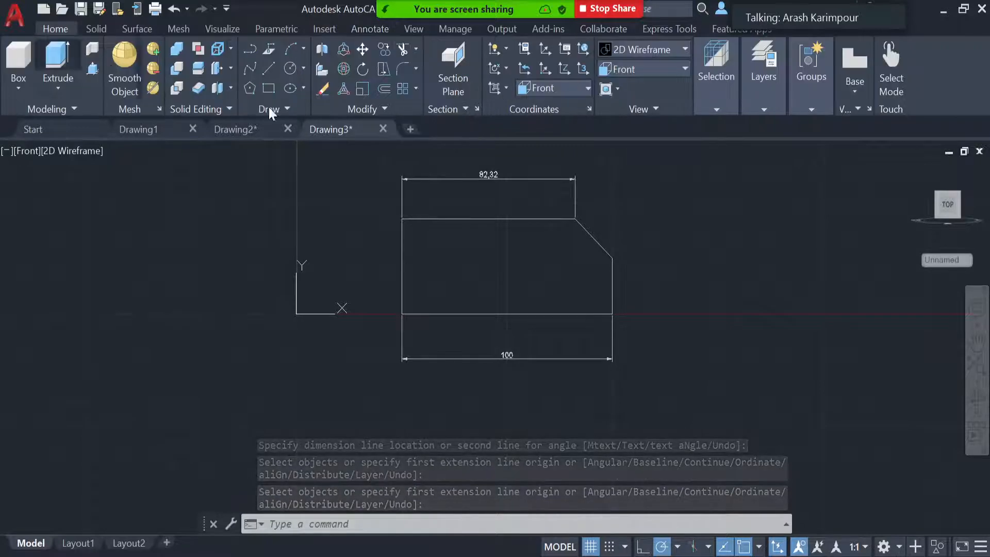
{"action": "left_click", "coordinate": [680, 70]}
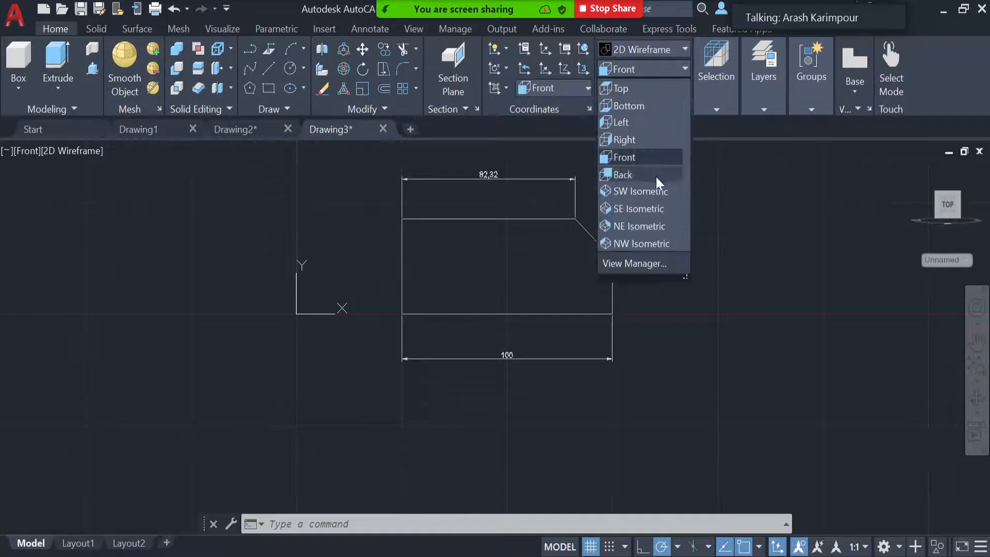
{"action": "left_click", "coordinate": [653, 191]}
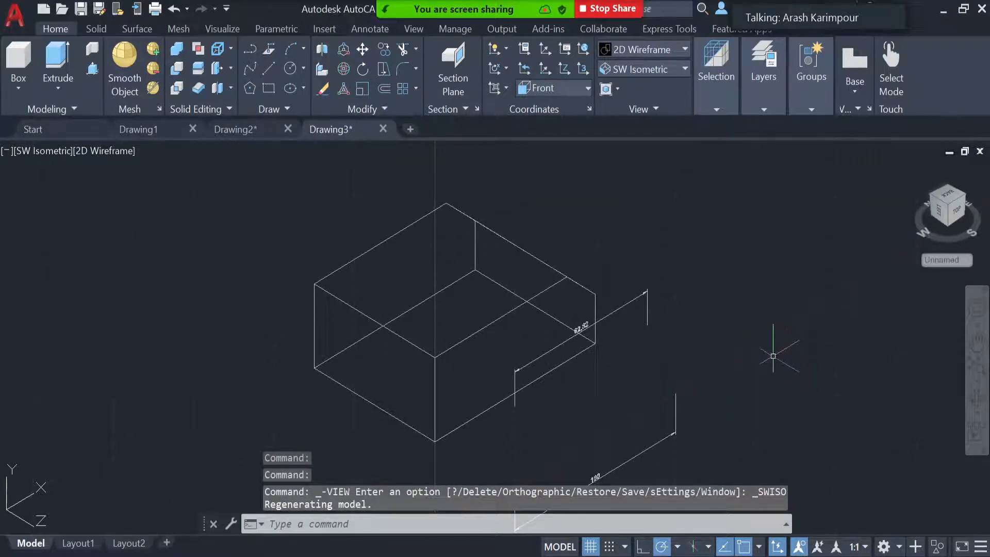
{"action": "scroll", "coordinate": [773, 356], "scroll_direction": "down", "scroll_amount": 2}
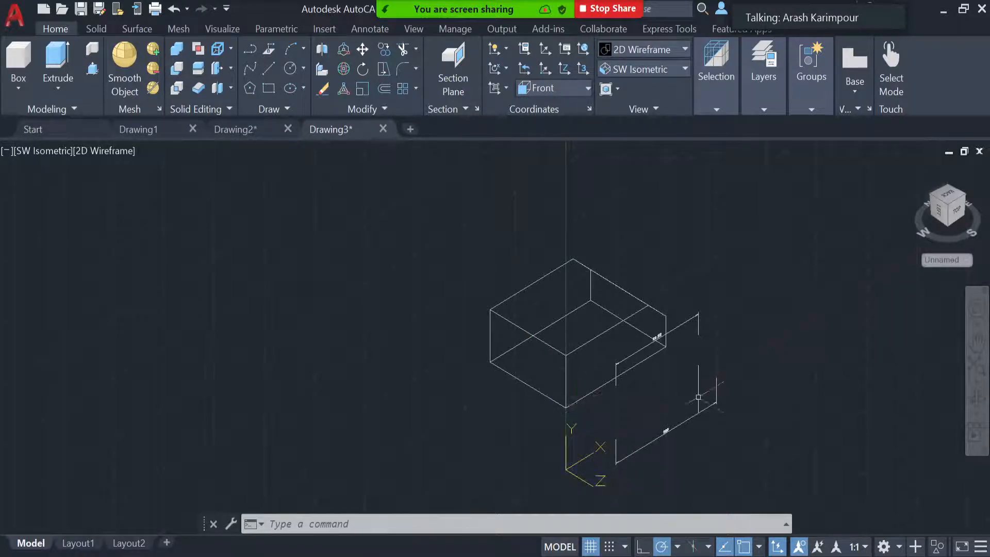
{"action": "left_click", "coordinate": [636, 50]}
{"action": "left_click", "coordinate": [521, 141]}
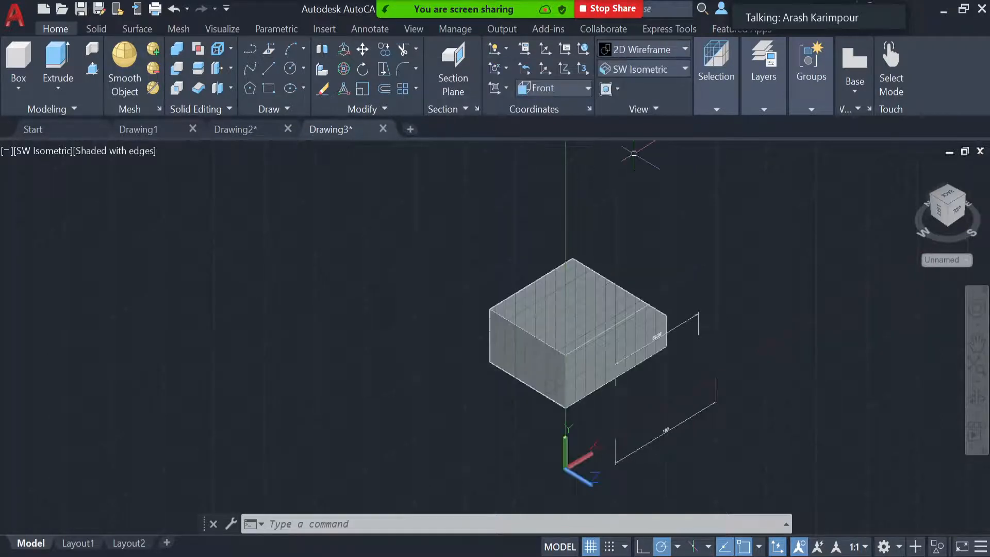
{"action": "left_click", "coordinate": [976, 398]}
{"action": "left_click_drag", "start_coordinate": [796, 382], "coordinate": [750, 360]}
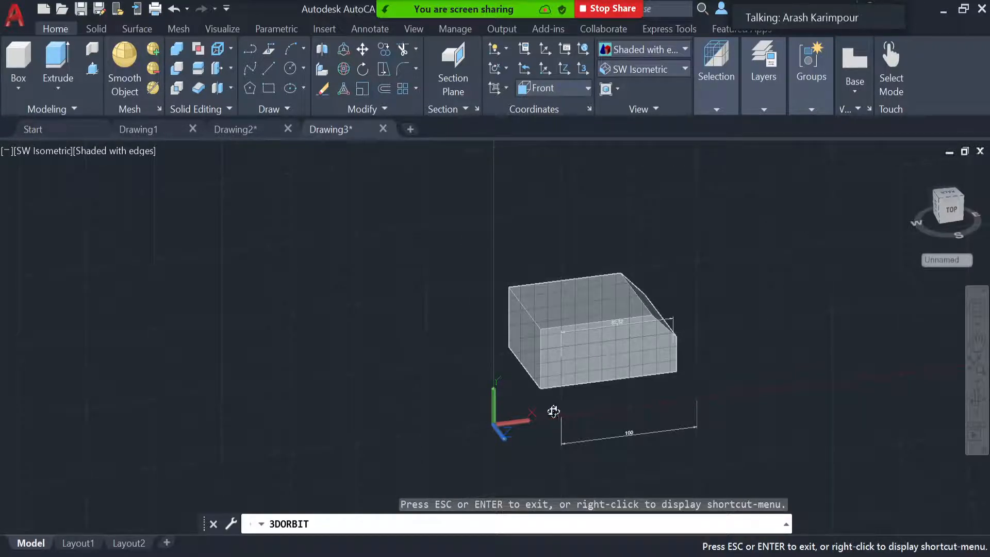
{"action": "middle_click_drag", "start_coordinate": [714, 393], "coordinate": [577, 381]}
{"action": "mouse_move", "coordinate": [671, 388]}
{"action": "left_mouse_down"}
{"action": "mouse_move", "coordinate": [740, 378]}
{"action": "mouse_move", "coordinate": [748, 389]}
{"action": "mouse_move", "coordinate": [715, 405]}
{"action": "left_mouse_up"}
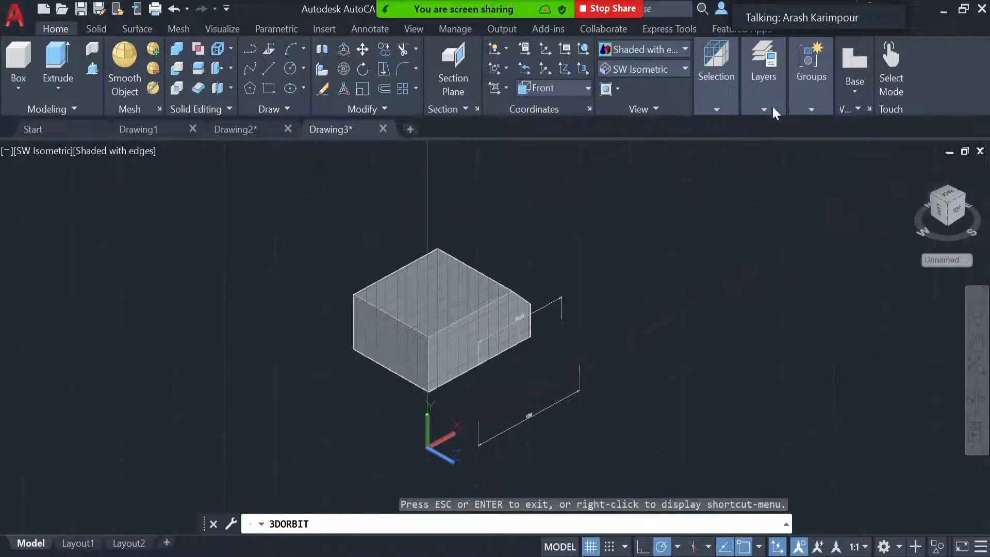
Set the coordinate system to Right and switch to the Right view of the solid.
{"action": "left_click", "coordinate": [542, 89]}
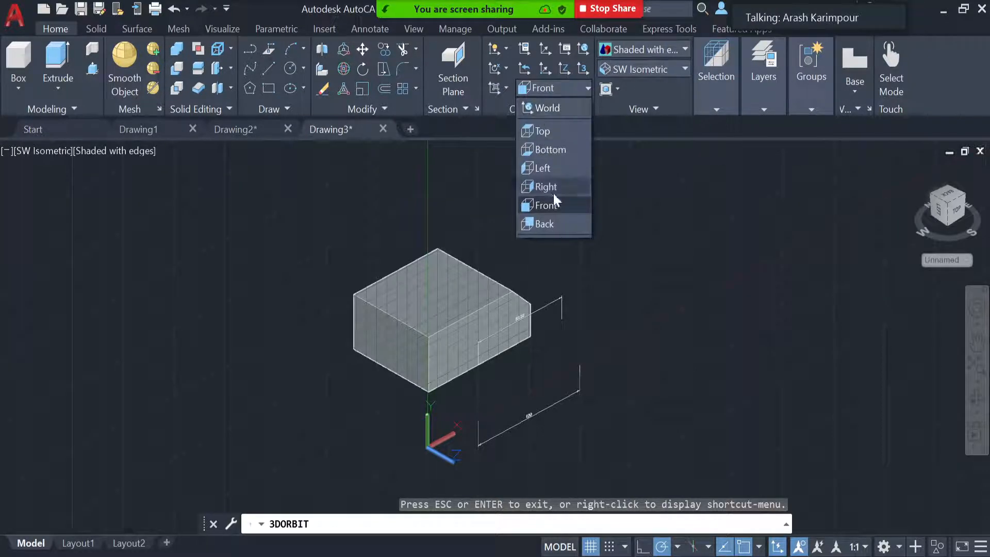
{"action": "left_click", "coordinate": [554, 164]}
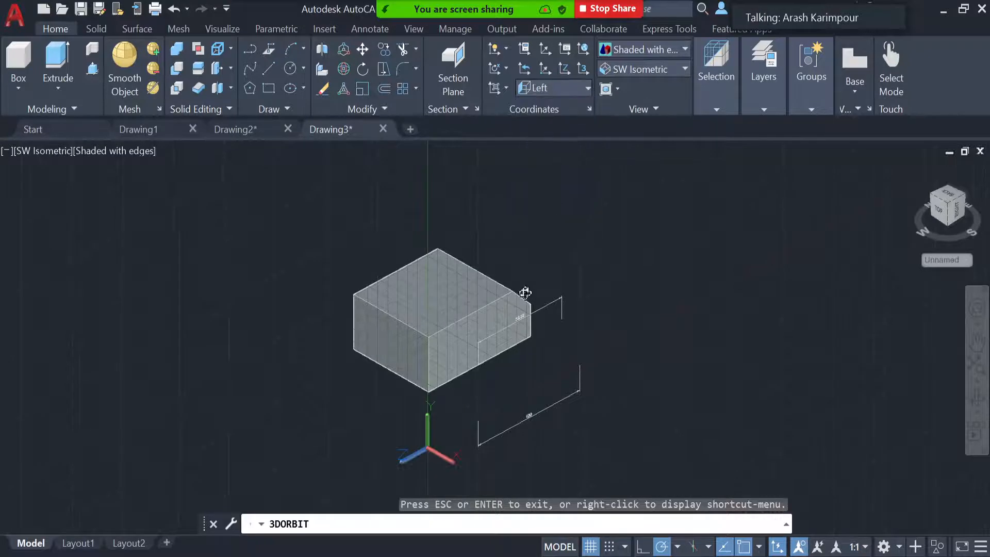
{"action": "left_click", "coordinate": [569, 96]}
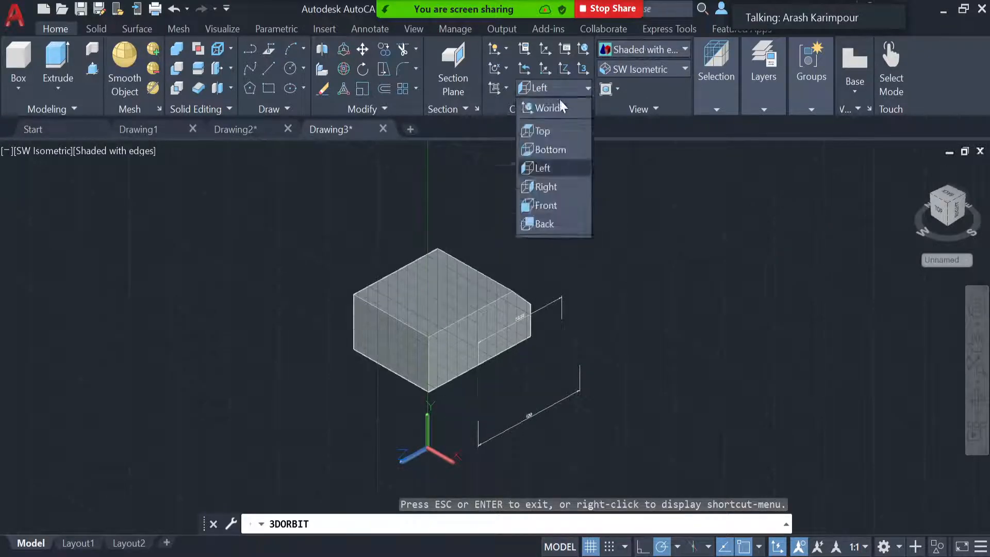
{"action": "left_click", "coordinate": [541, 187]}
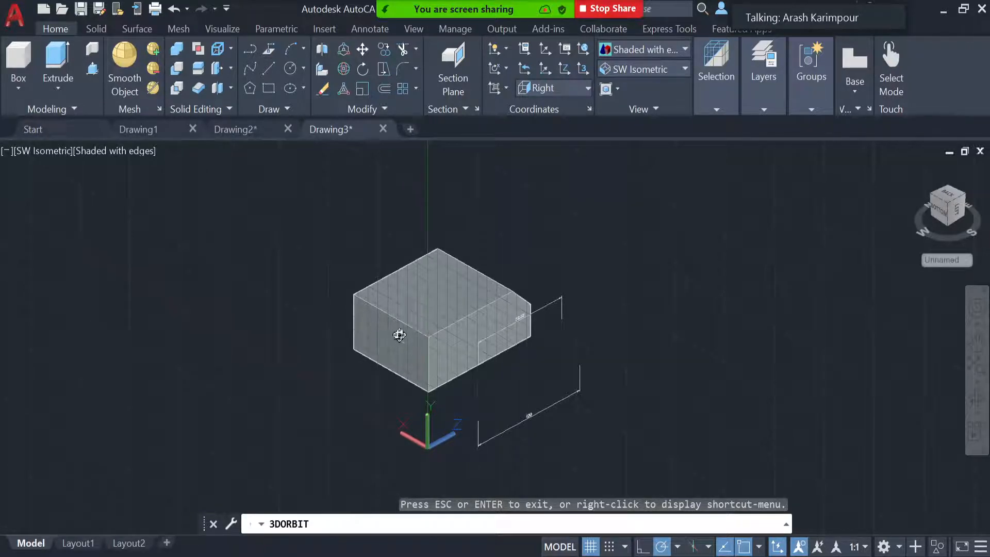
{"action": "left_click", "coordinate": [673, 67]}
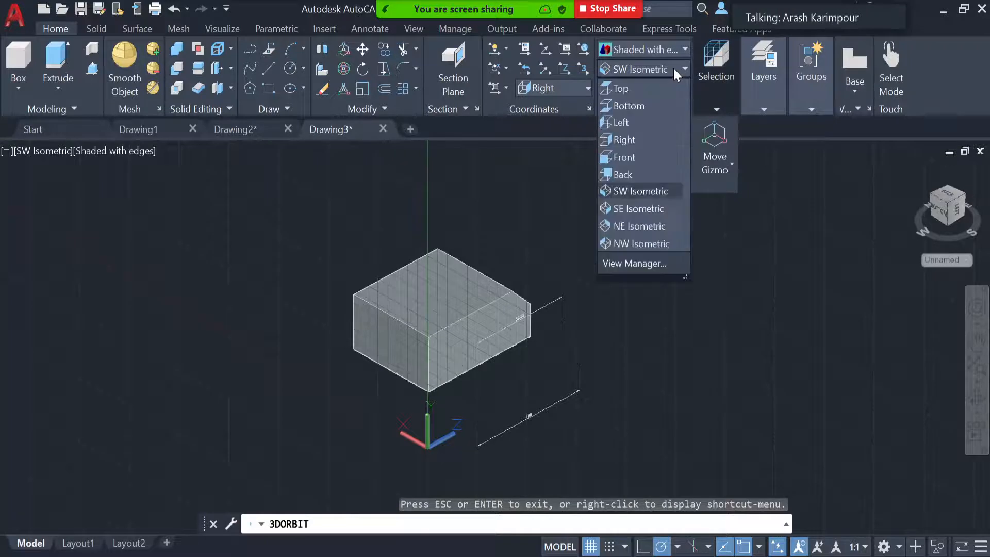
{"action": "left_click", "coordinate": [653, 139]}
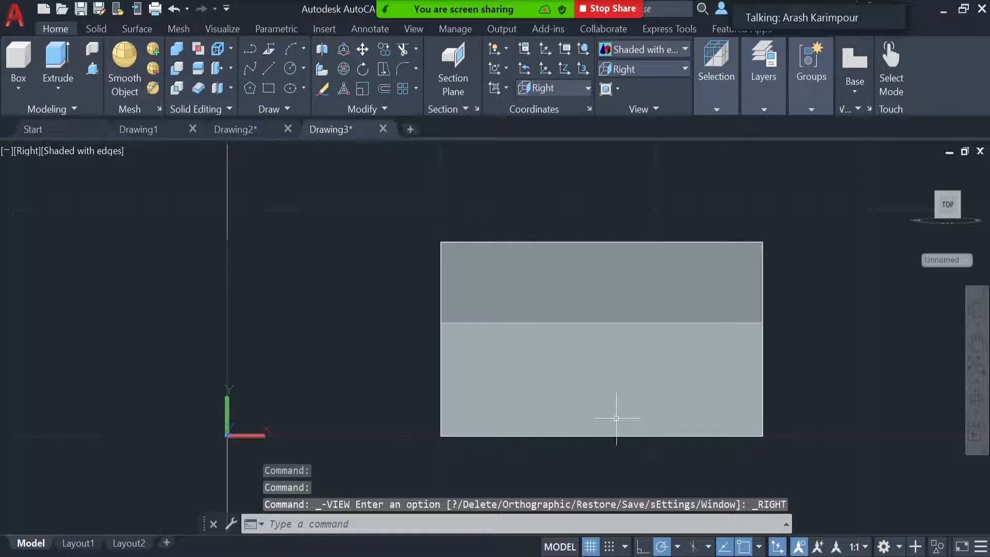
Dimension the bottom edge of the solid's right side, placing the dimension line below it.
{"action": "scroll", "coordinate": [840, 390], "scroll_direction": "down", "scroll_amount": 2}
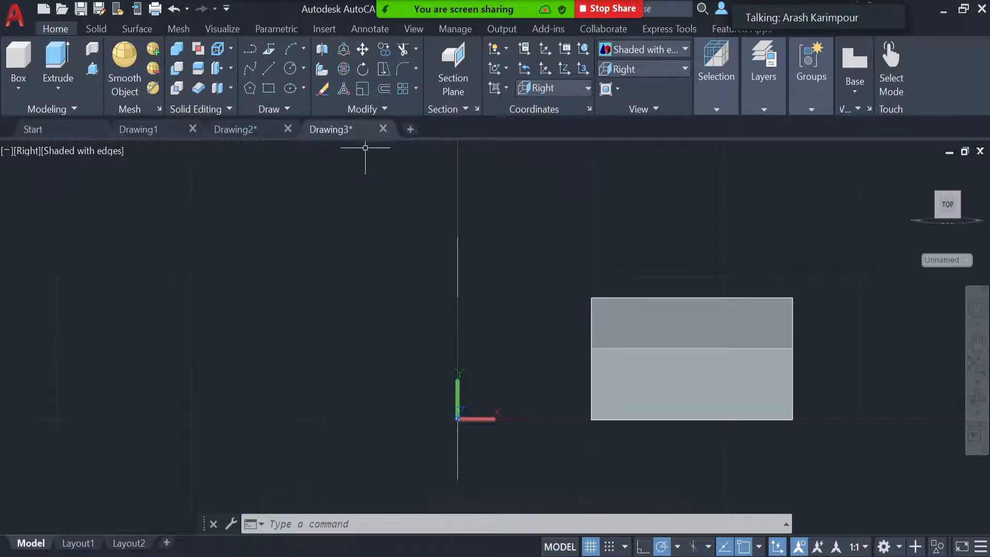
{"action": "left_click", "coordinate": [360, 29]}
{"action": "left_click", "coordinate": [258, 64]}
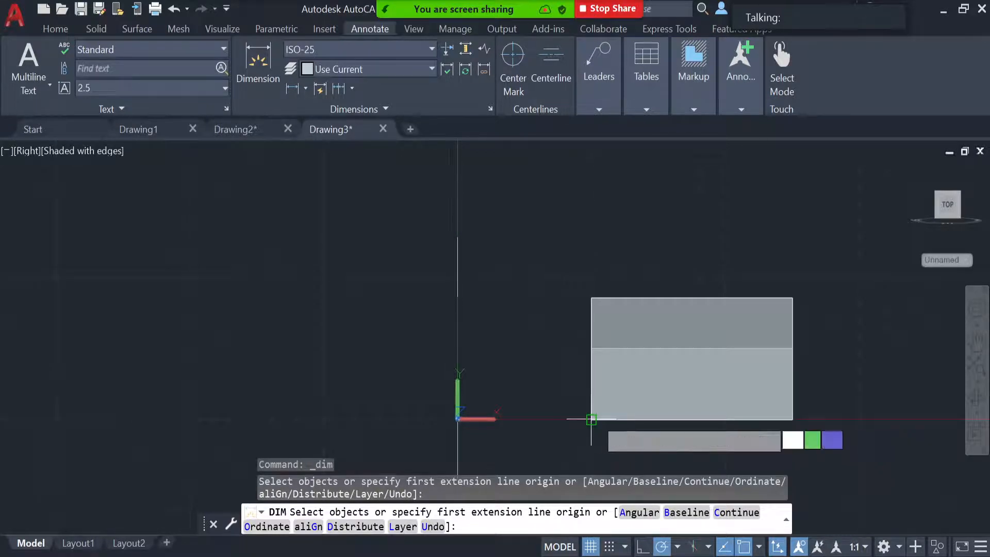
{"action": "left_click", "coordinate": [591, 419]}
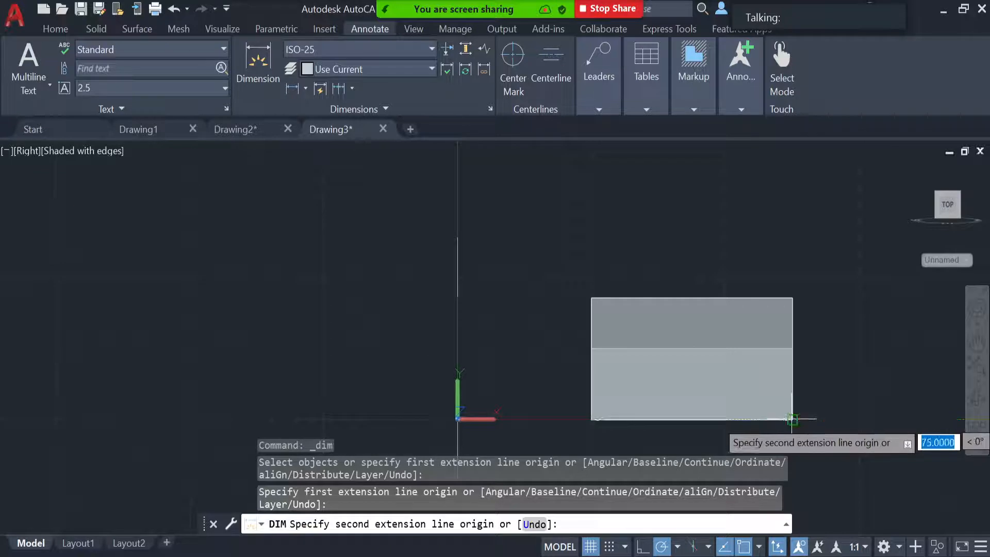
{"action": "left_click", "coordinate": [791, 419]}
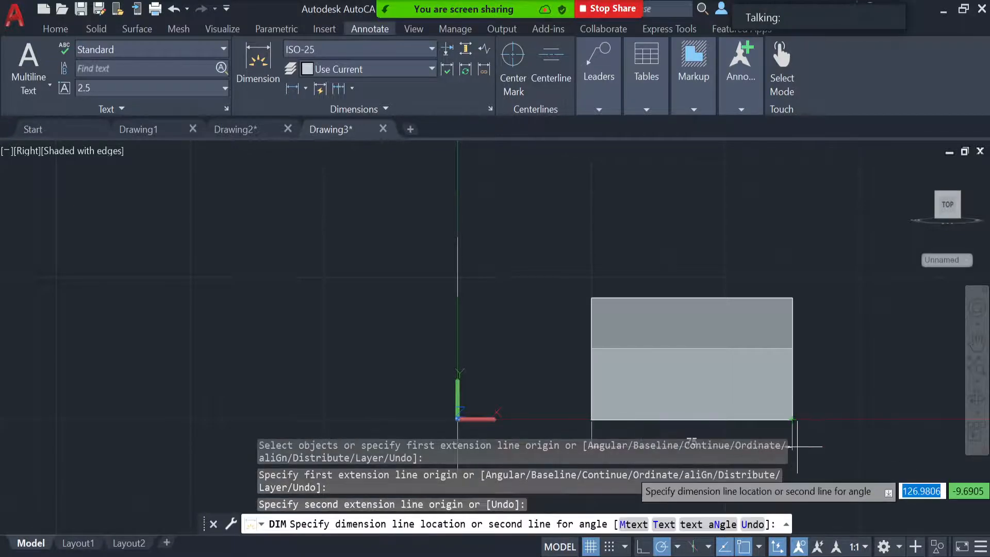
{"action": "left_click", "coordinate": [820, 459]}
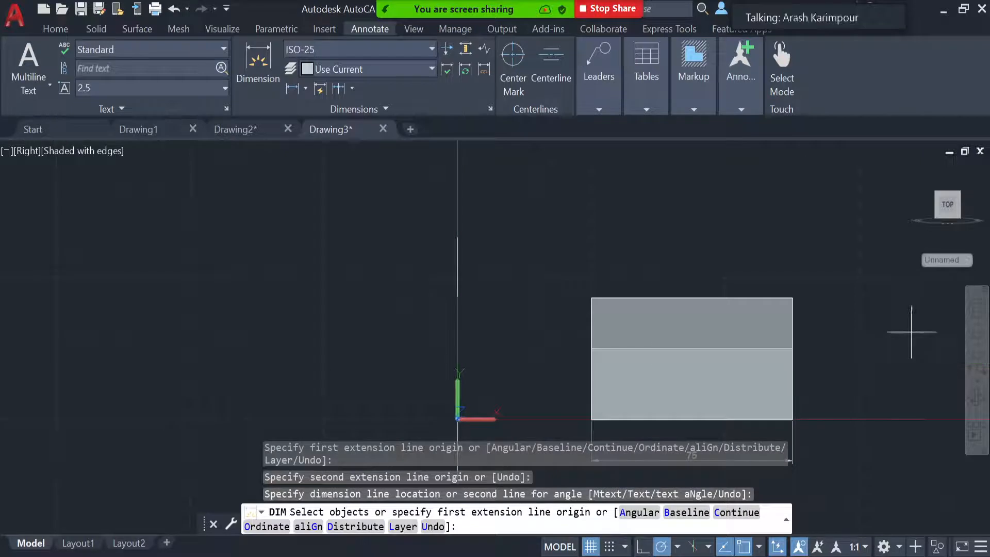
{"action": "key", "text": "Return"}
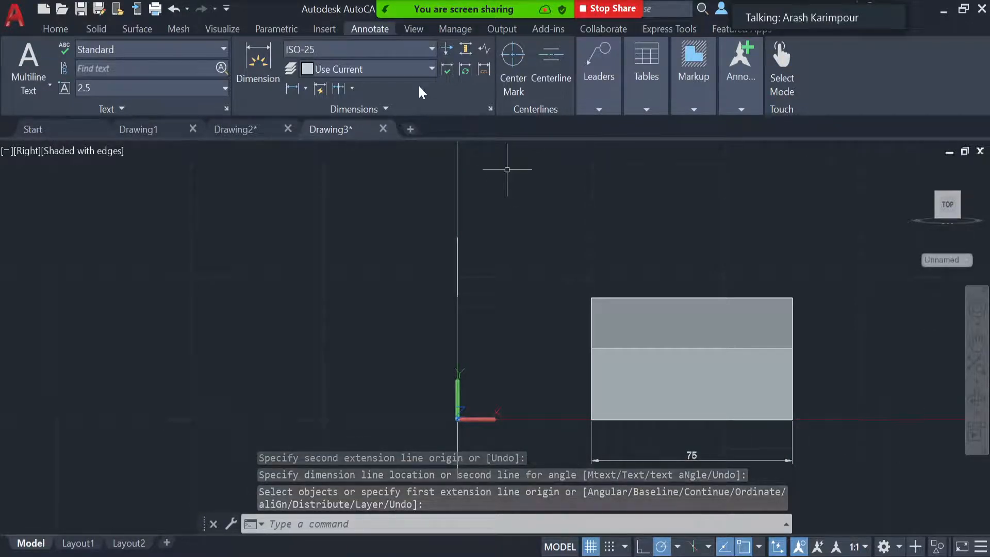
Switch from the Right view to the SW Isometric view of the solid.
{"action": "left_click", "coordinate": [57, 29]}
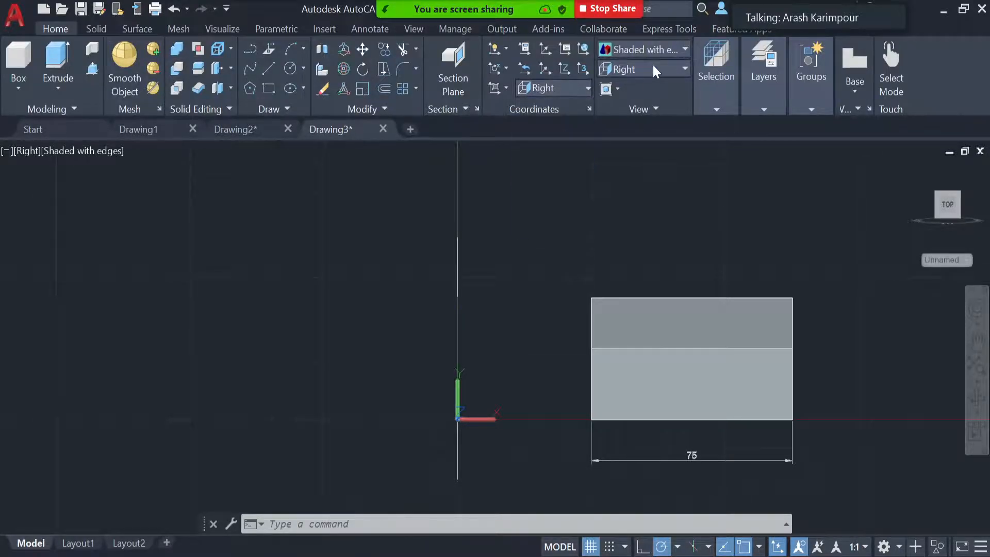
{"action": "left_click", "coordinate": [672, 66]}
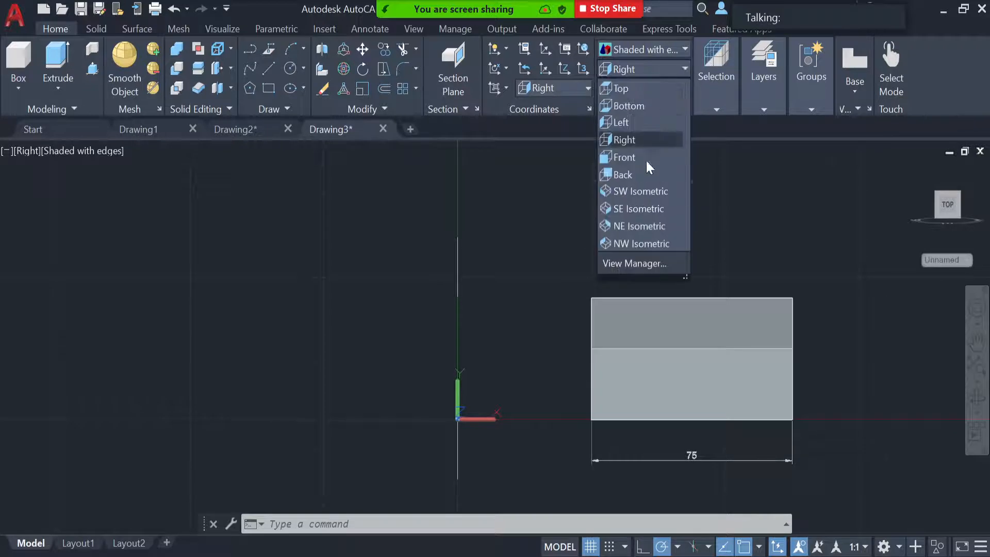
{"action": "left_click", "coordinate": [649, 189]}
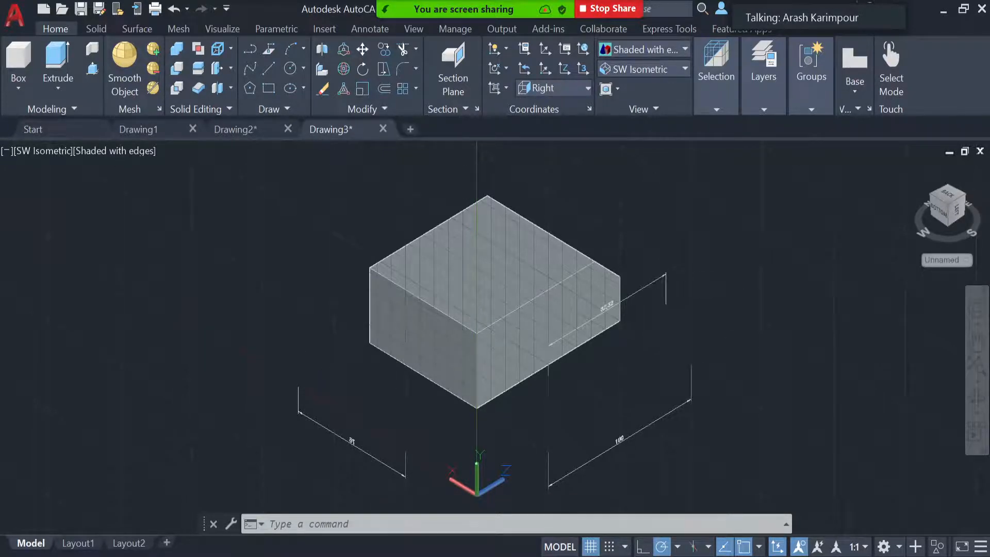
Erase all three dimensions around the solid and set the visual style to 2D Wireframe.
{"action": "left_click", "coordinate": [666, 292]}
{"action": "key", "text": "Delete"}
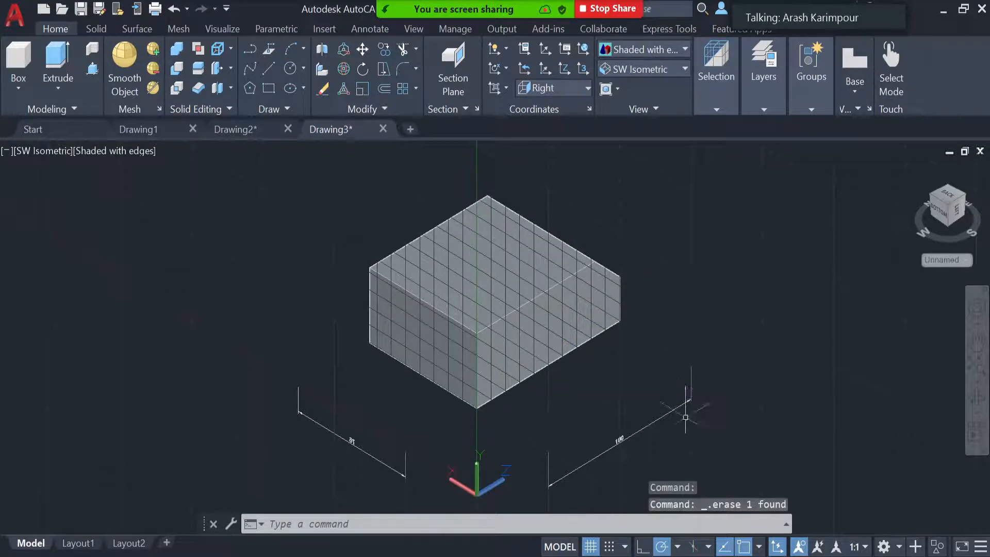
{"action": "left_click", "coordinate": [689, 381]}
{"action": "key", "text": "Delete"}
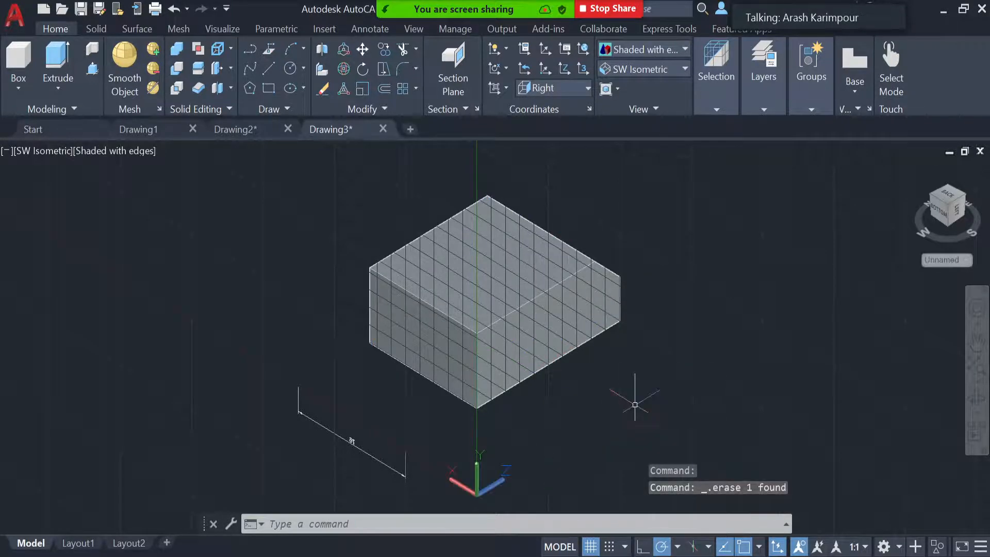
{"action": "left_click", "coordinate": [297, 399]}
{"action": "key", "text": "Delete"}
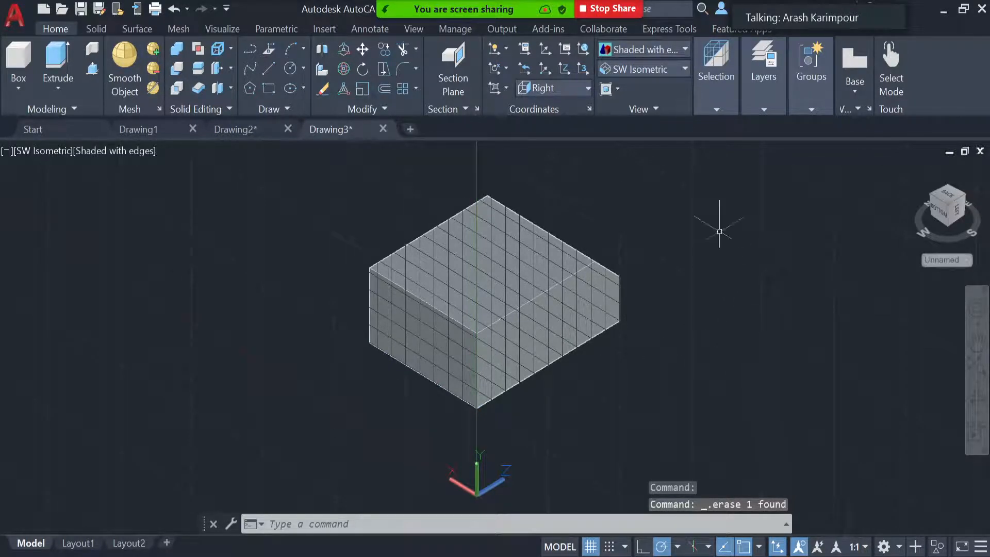
{"action": "left_click", "coordinate": [659, 49]}
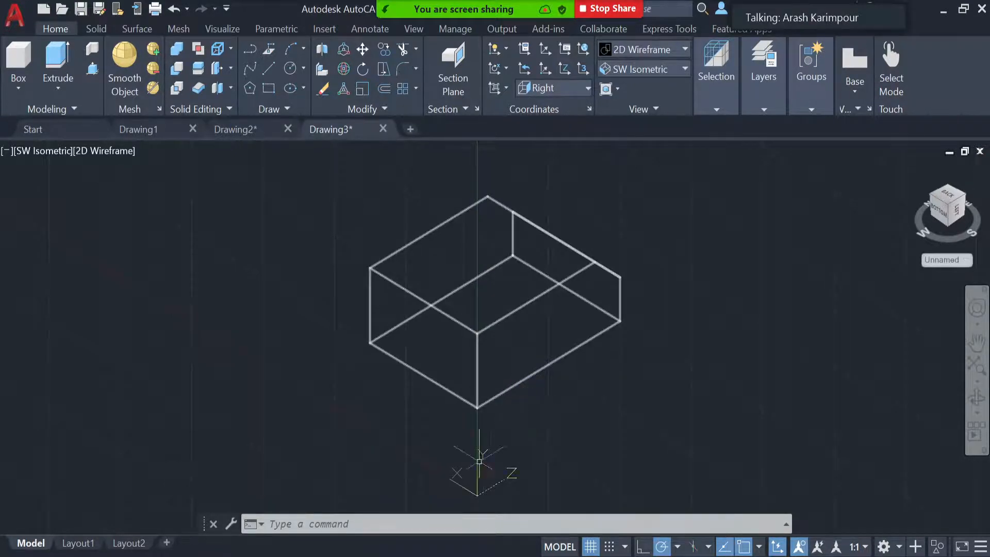
{"action": "left_click", "coordinate": [371, 29]}
{"action": "left_click", "coordinate": [258, 65]}
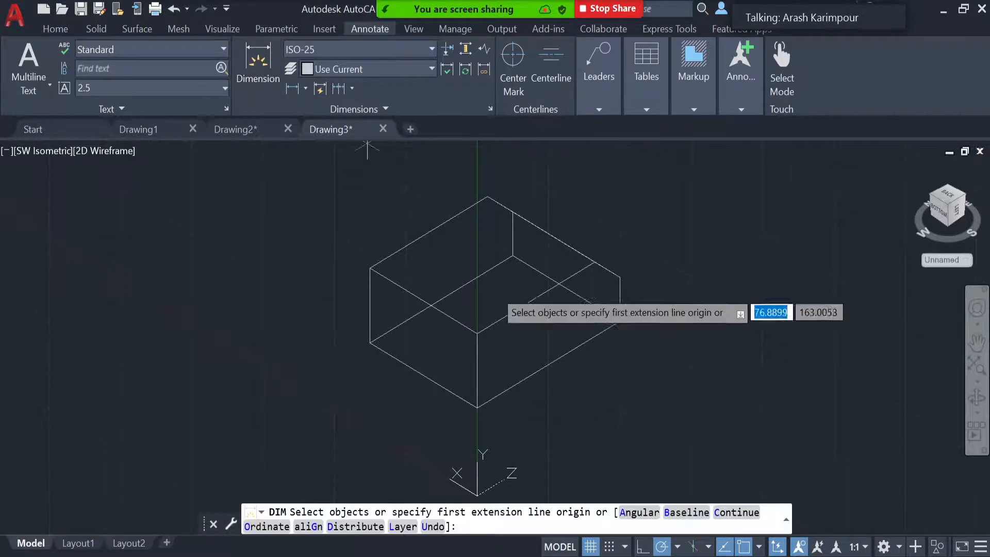
{"action": "key", "text": "Return"}
{"action": "left_click", "coordinate": [548, 363]}
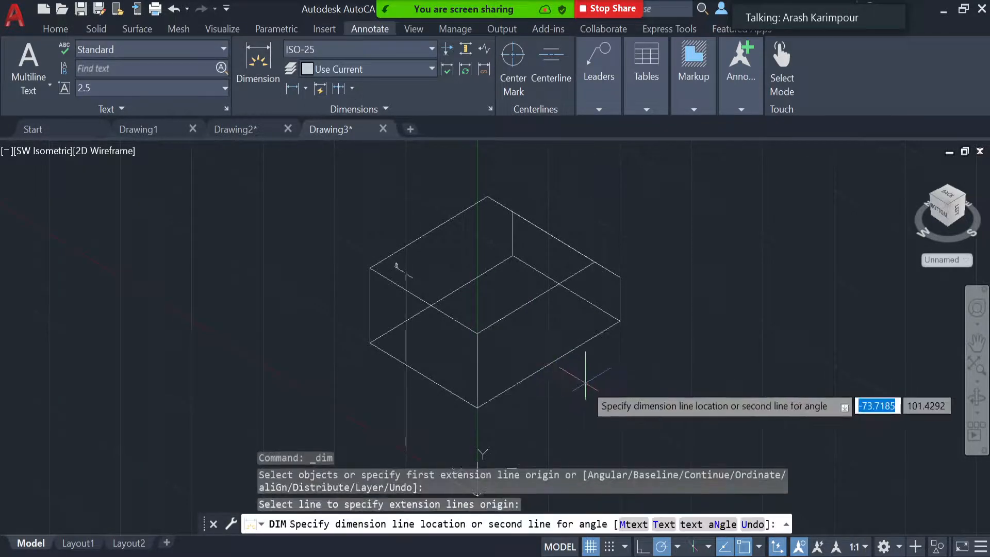
{"action": "key", "text": "Escape"}
Restore the World coordinate system and dimension the solid's front bottom edge, placing the dimension line outside the base.
{"action": "left_click", "coordinate": [63, 29]}
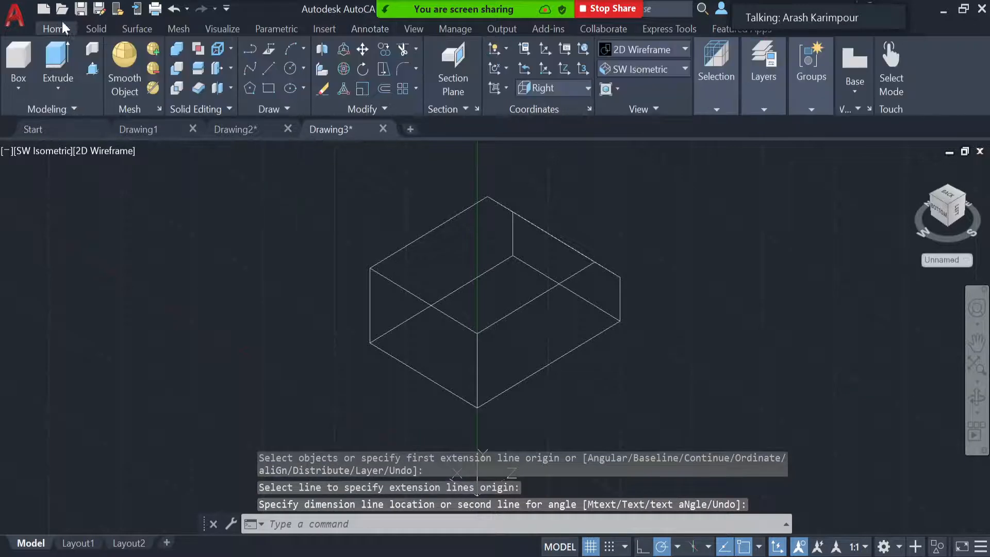
{"action": "left_click", "coordinate": [586, 47]}
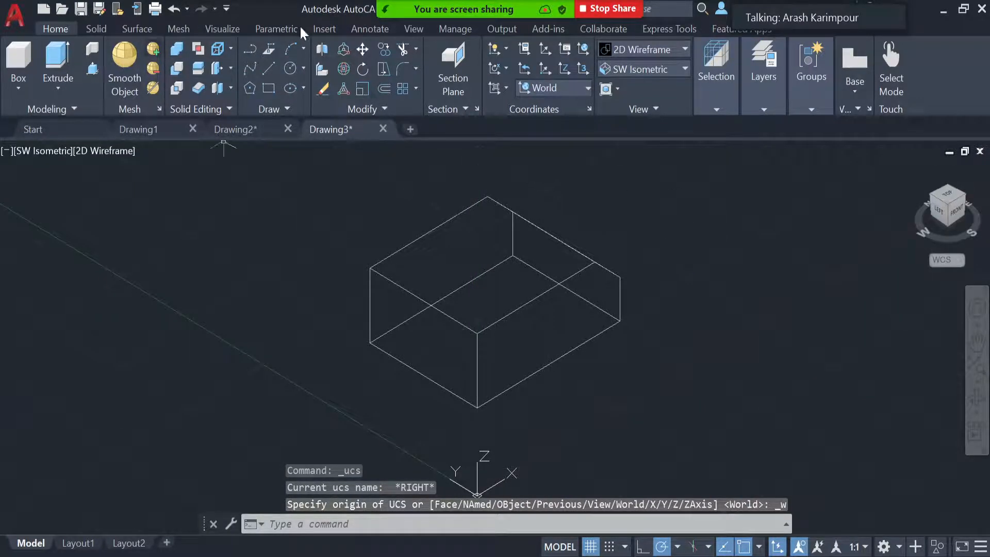
{"action": "left_click", "coordinate": [360, 29]}
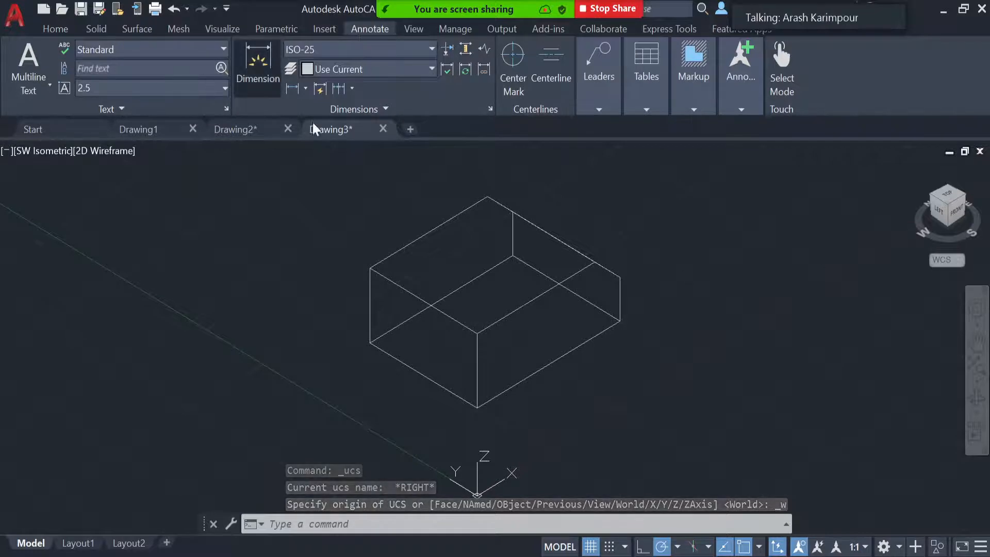
{"action": "left_click", "coordinate": [258, 61]}
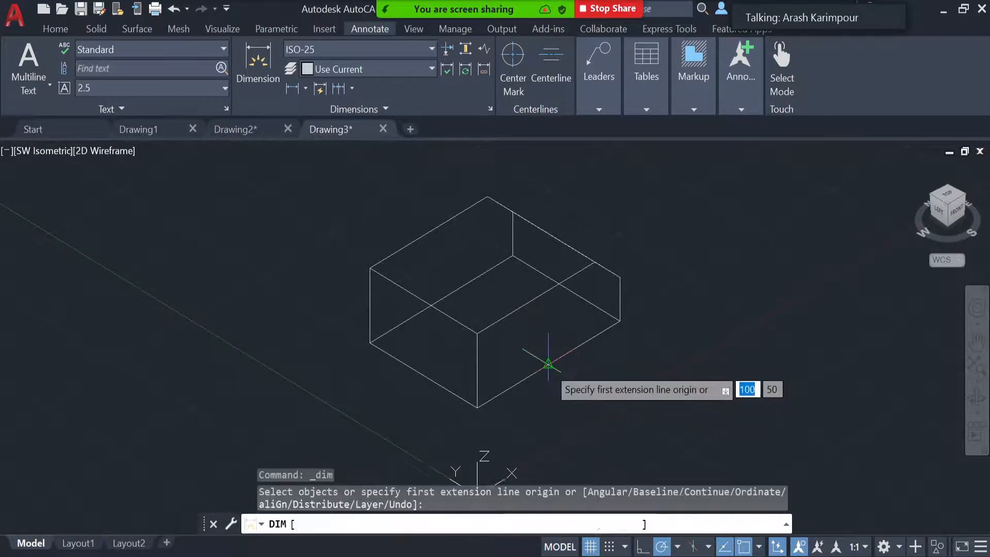
{"action": "key", "text": "Return"}
{"action": "left_click", "coordinate": [534, 374]}
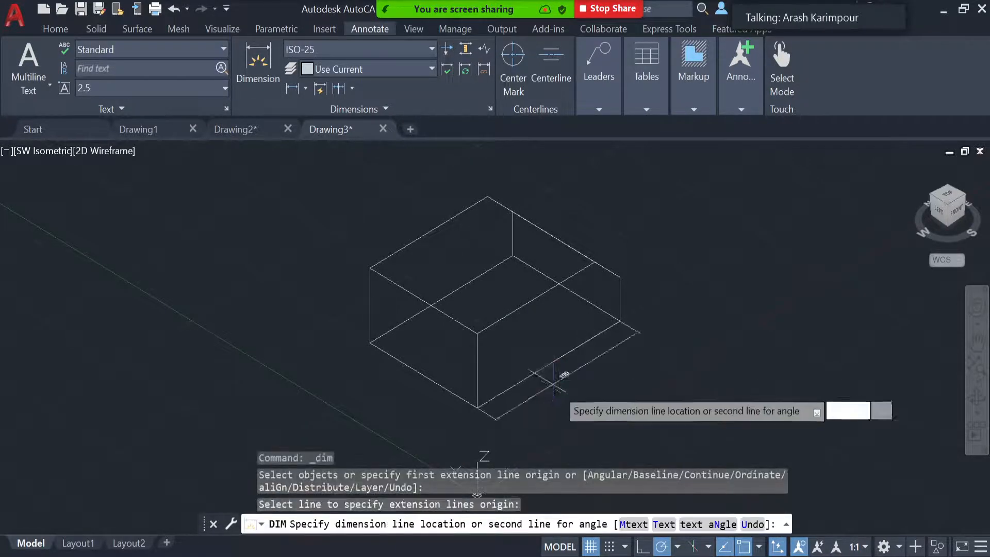
{"action": "left_click", "coordinate": [557, 394]}
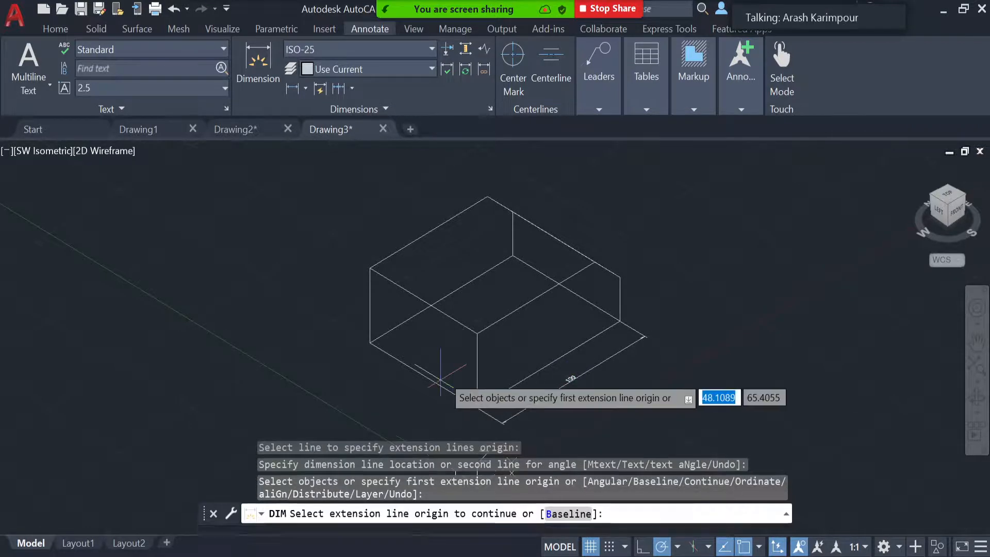
Dimension the left bottom edge of the solid with its dimension line outside the base, and end the dimension command.
{"action": "key", "text": "Return"}
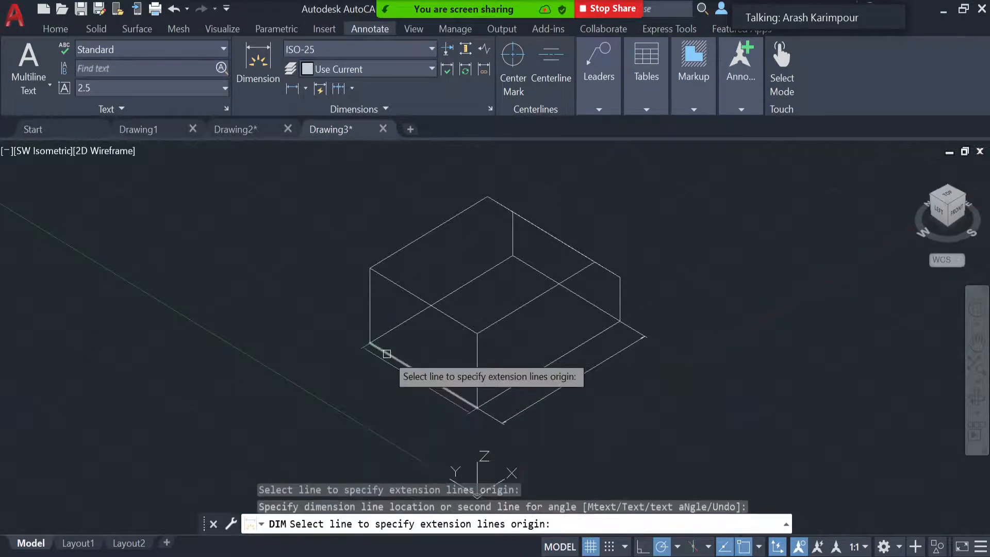
{"action": "left_click", "coordinate": [372, 344]}
{"action": "left_click", "coordinate": [368, 372]}
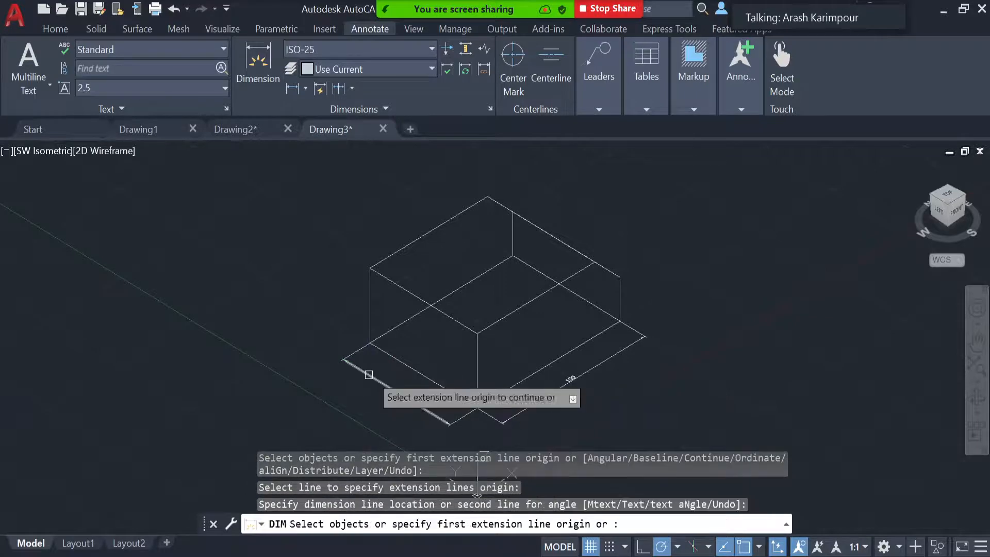
{"action": "scroll", "coordinate": [727, 341], "scroll_direction": "up", "scroll_amount": 2}
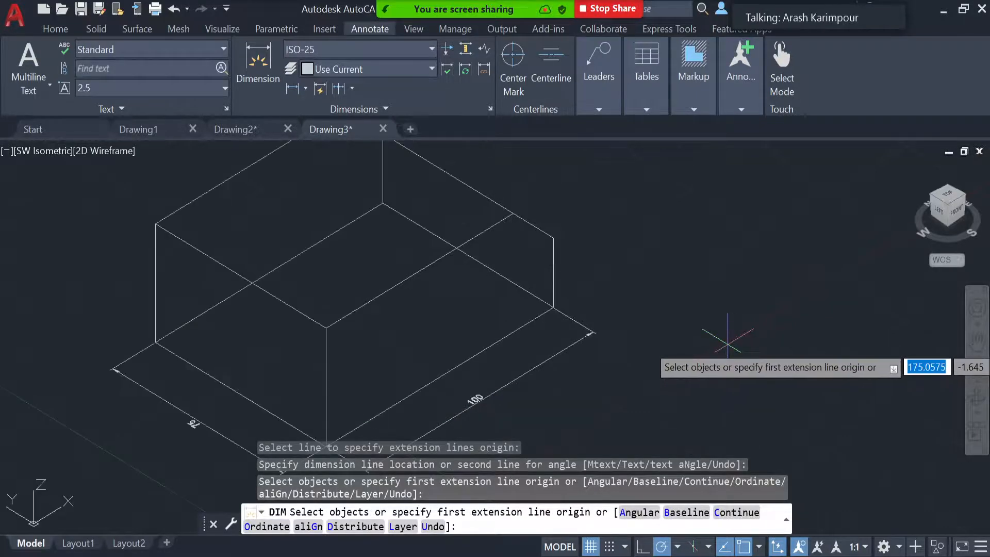
{"action": "key", "text": "Return"}
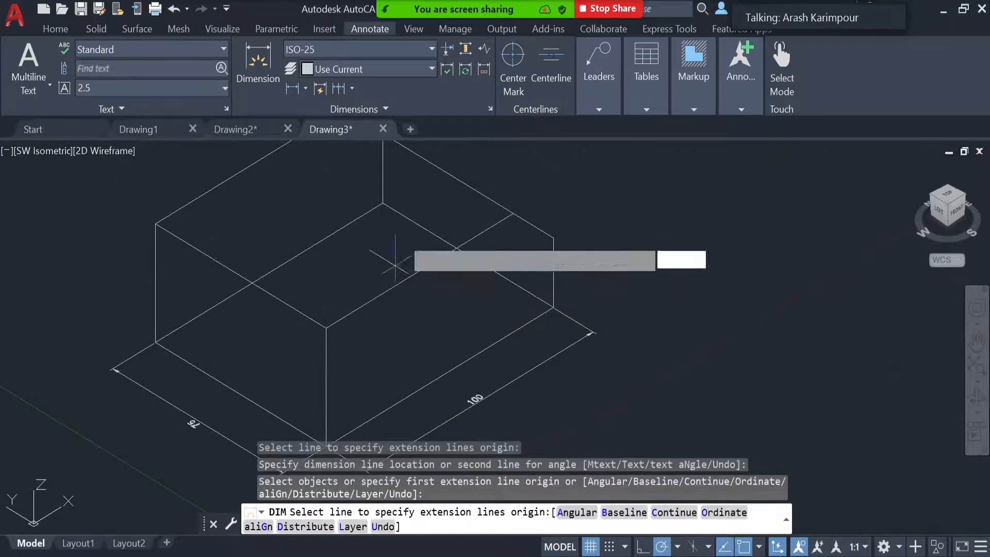
{"action": "key", "text": "Escape"}
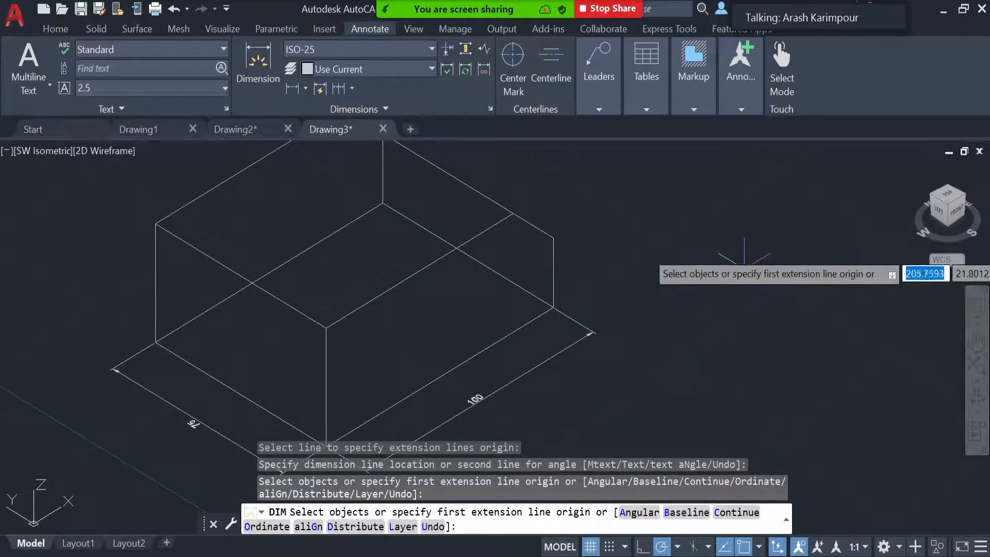
{"action": "scroll", "coordinate": [750, 261], "scroll_direction": "down", "scroll_amount": 2}
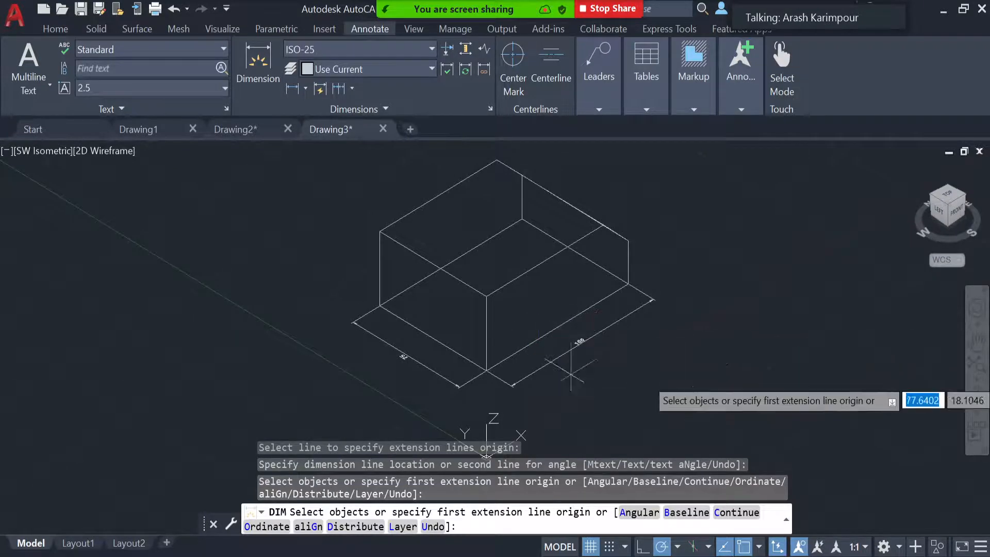
{"action": "key", "text": "Return"}
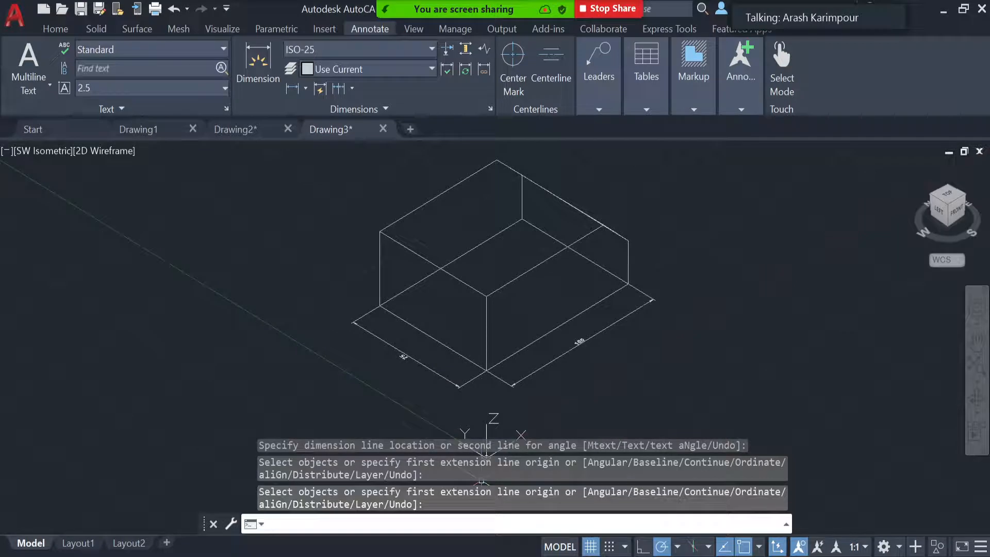
Define a UCS with its origin at the nearest bottom corner, X along the front bottom edge and Y up the vertical edge.
{"action": "key", "text": "Return"}
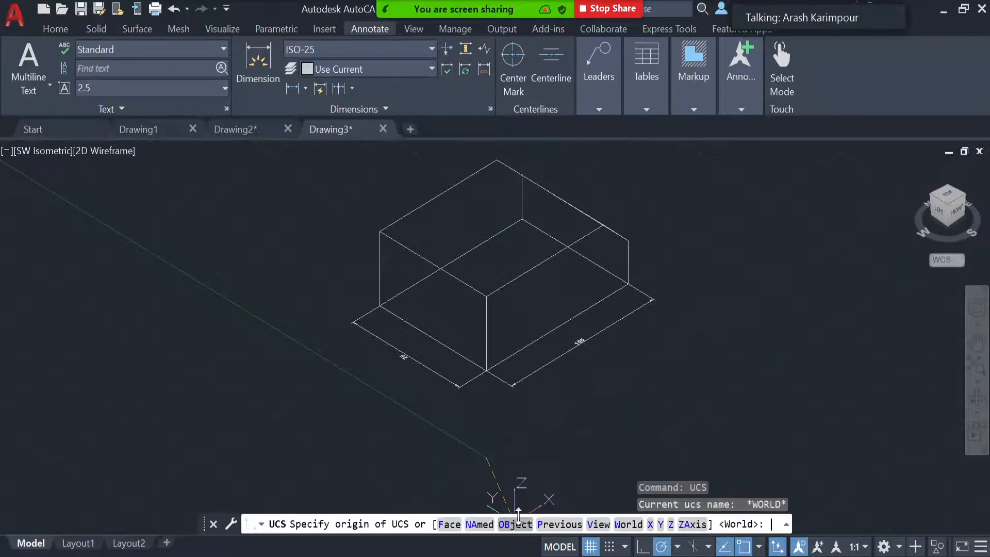
{"action": "scroll", "coordinate": [486, 384], "scroll_direction": "up", "scroll_amount": 4}
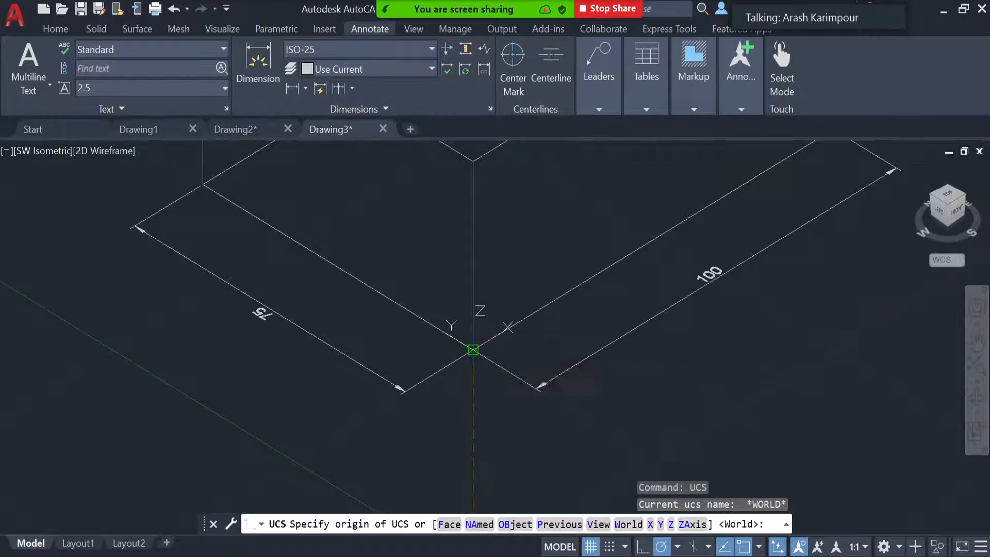
{"action": "left_click", "coordinate": [473, 349]}
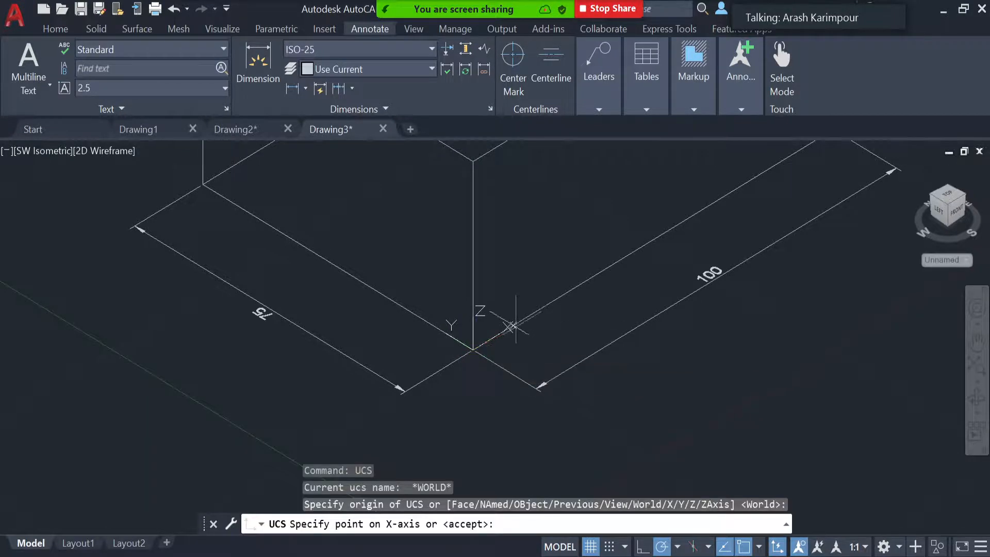
{"action": "left_click", "coordinate": [579, 283]}
{"action": "left_click", "coordinate": [473, 242]}
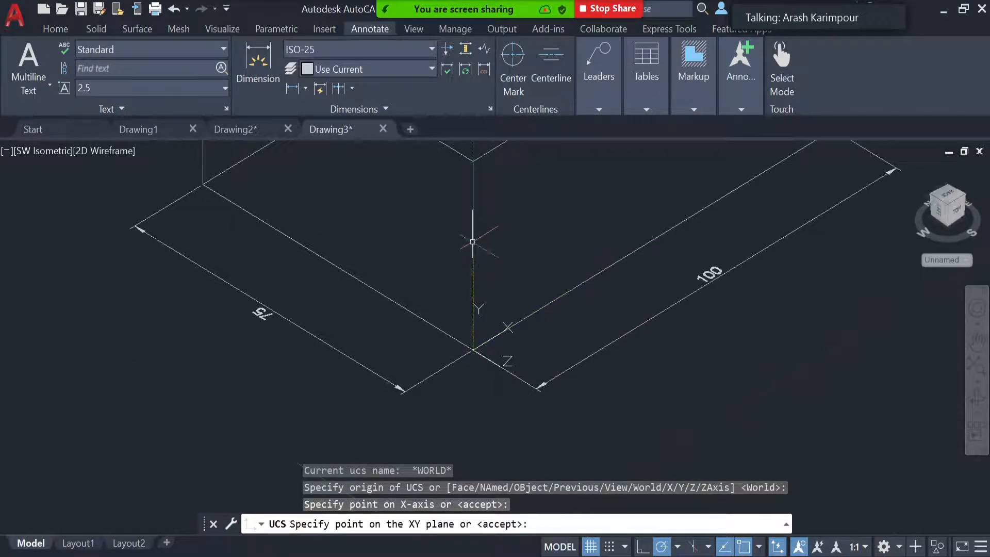
{"action": "scroll", "coordinate": [763, 343], "scroll_direction": "down", "scroll_amount": 4}
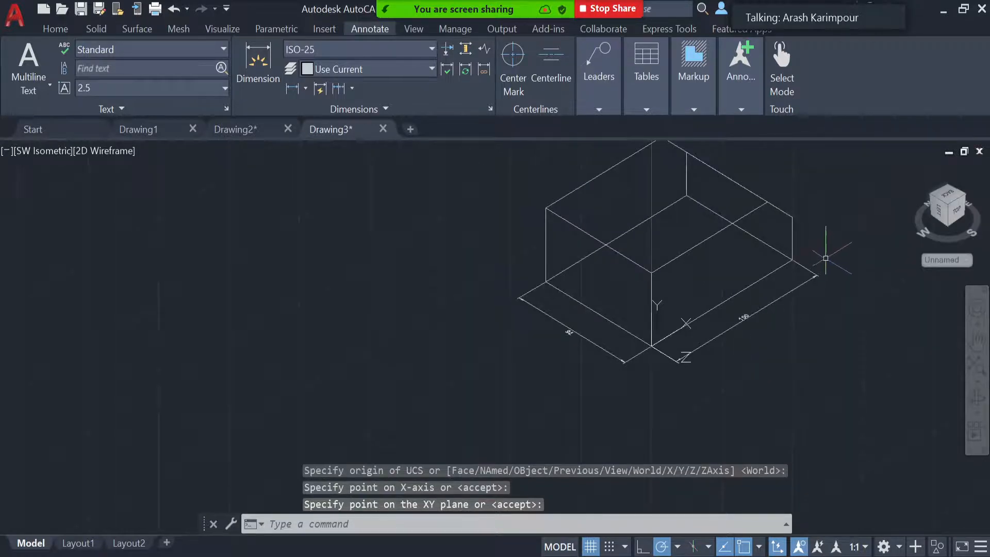
{"action": "middle_click_drag", "start_coordinate": [823, 258], "coordinate": [587, 330]}
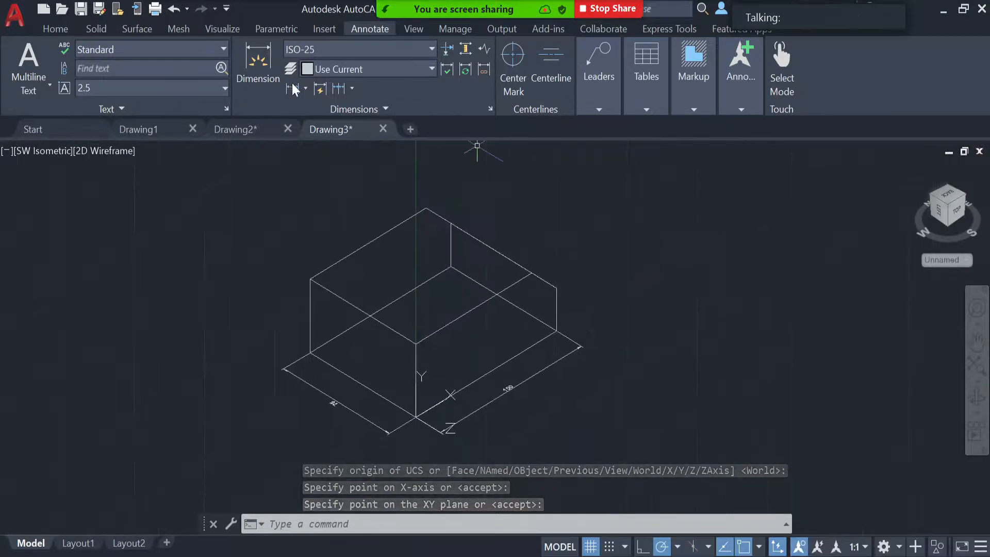
Dimension the solid's front top edge in the front plane, placing the dimension line above it, and end the dimension command.
{"action": "left_click", "coordinate": [246, 61]}
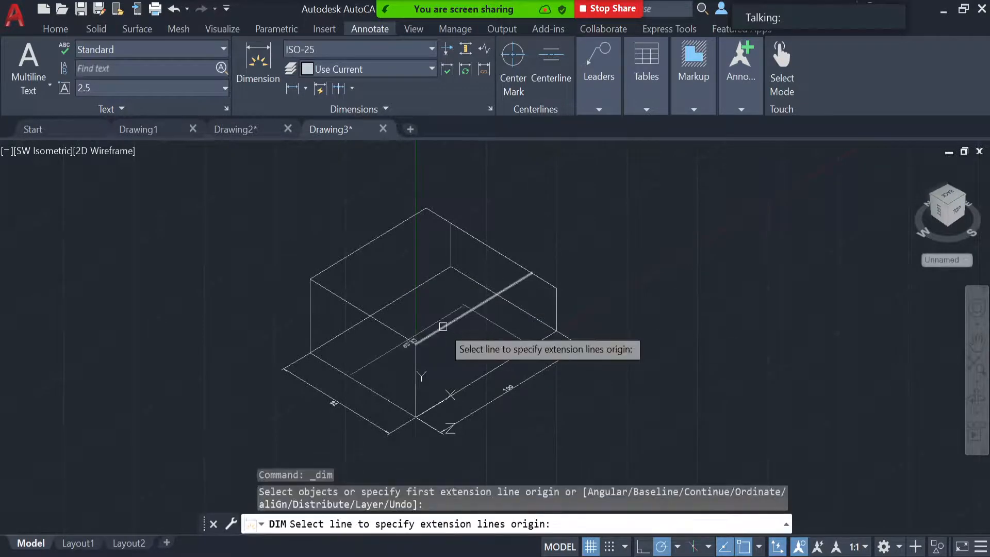
{"action": "left_click", "coordinate": [443, 323]}
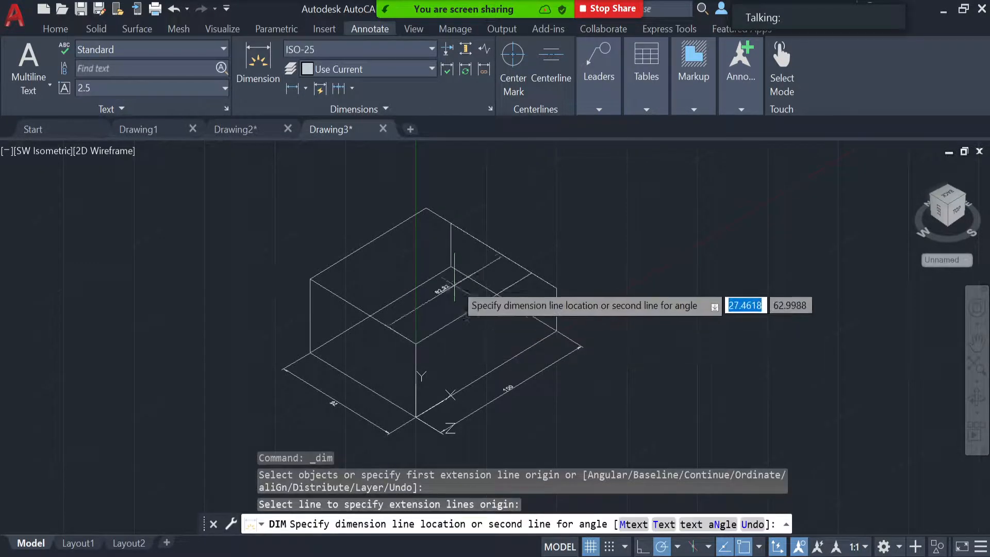
{"action": "left_click", "coordinate": [587, 207]}
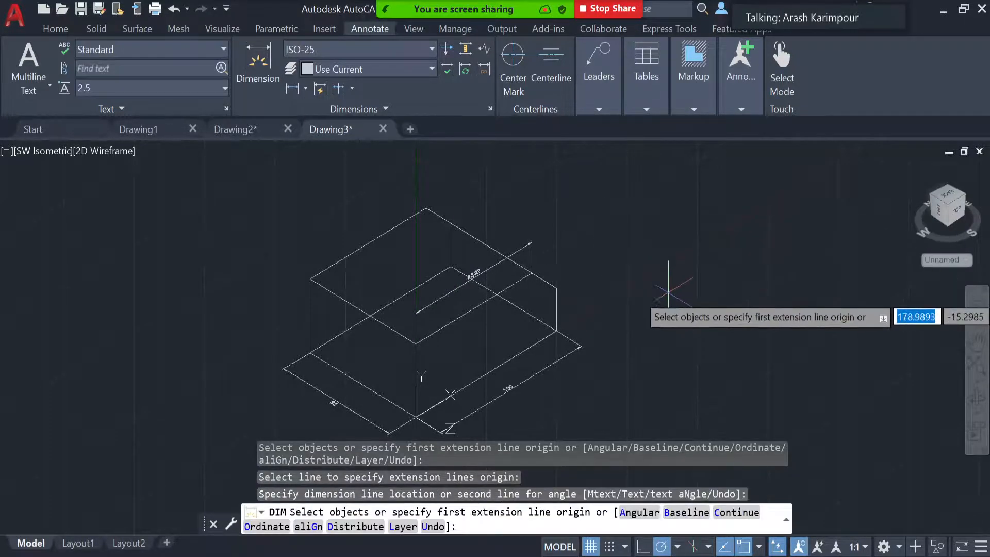
{"action": "key", "text": "Return"}
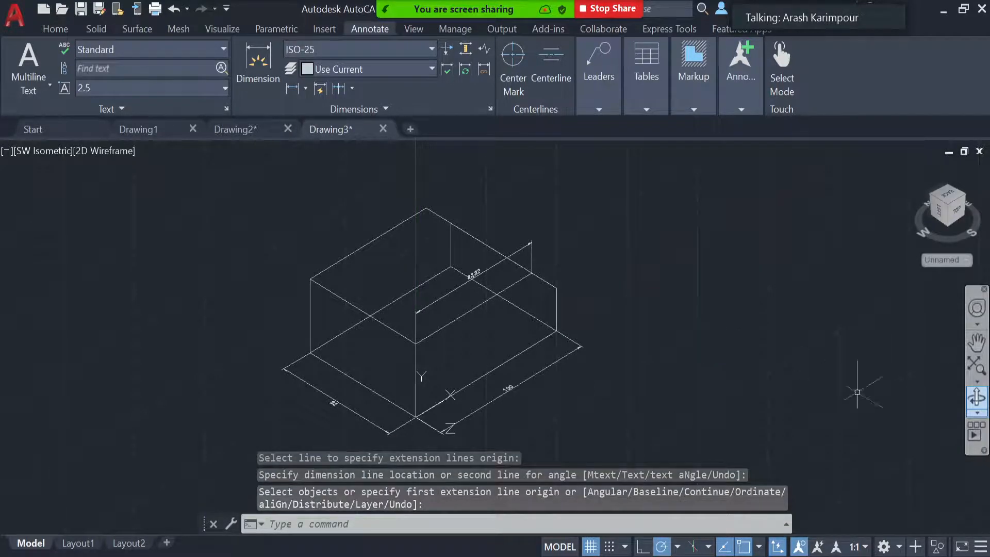
{"action": "left_click_drag", "start_coordinate": [693, 356], "coordinate": [658, 362]}
{"action": "key", "text": "Escape"}
{"action": "key", "text": "Escape"}
{"action": "key", "text": "Escape"}
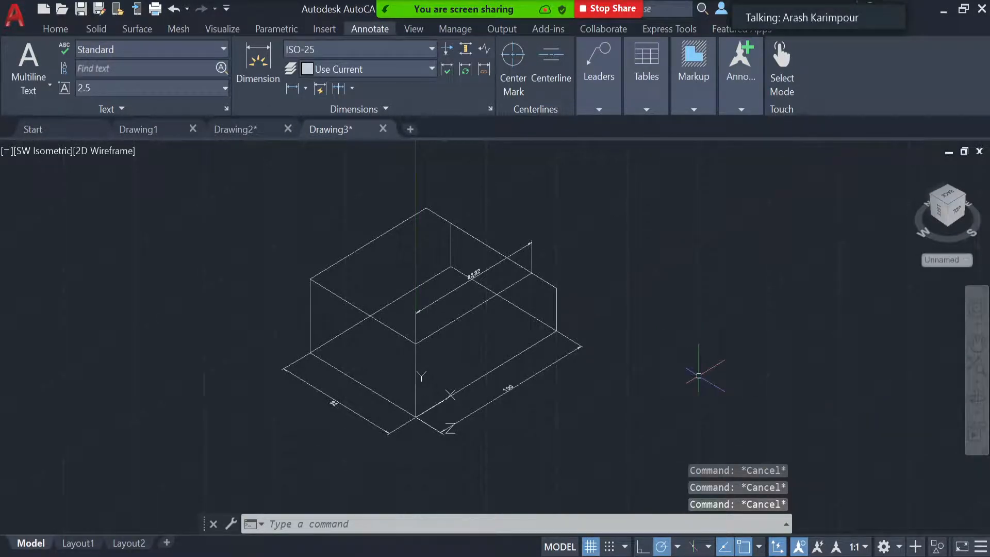
{"action": "left_click_drag", "start_coordinate": [698, 380], "coordinate": [694, 379]}
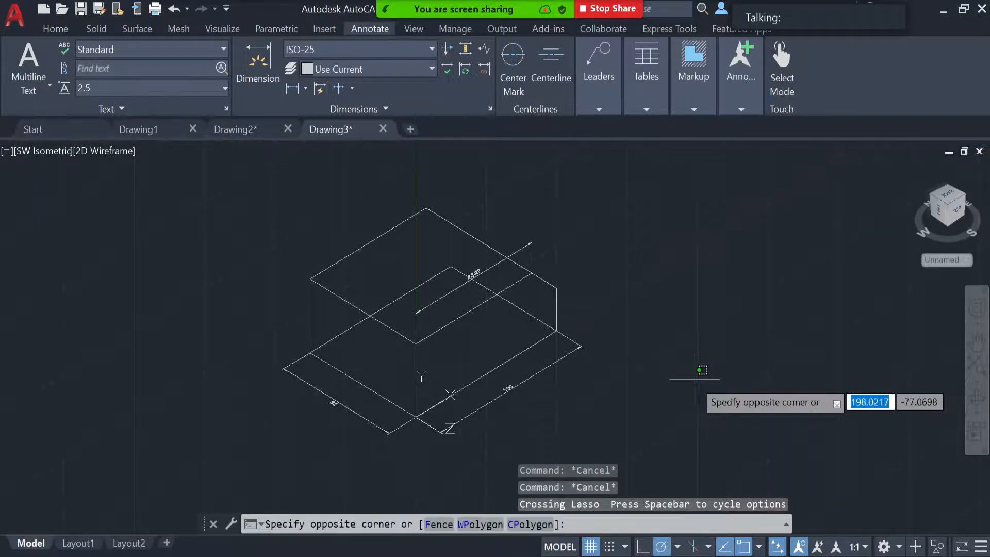
{"action": "key", "text": "Escape"}
Add an angular dimension between the front face's chamfer edge and top edge, placing the arc outside the chamfer.
{"action": "middle_click_drag", "start_coordinate": [695, 379], "coordinate": [675, 350], "text": "shift"}
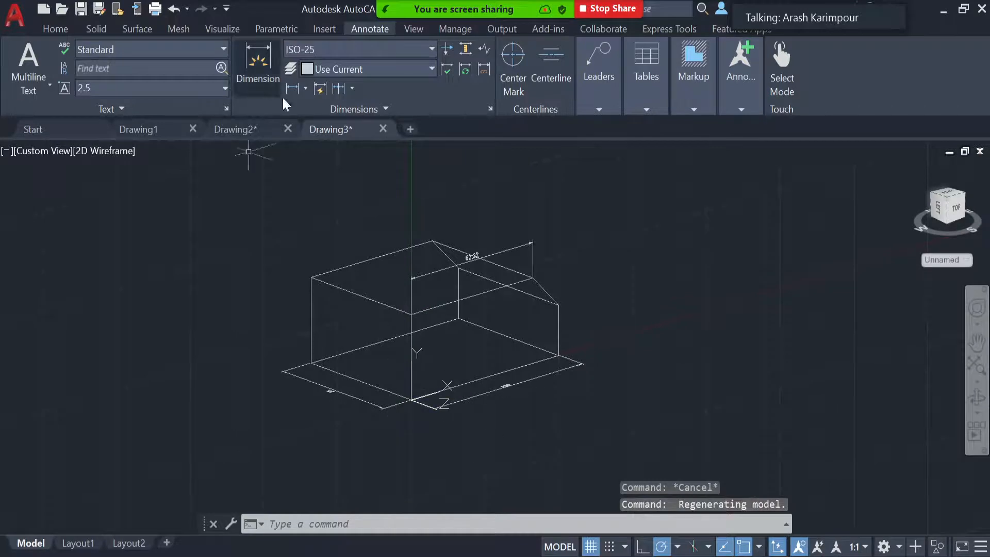
{"action": "left_click", "coordinate": [306, 88]}
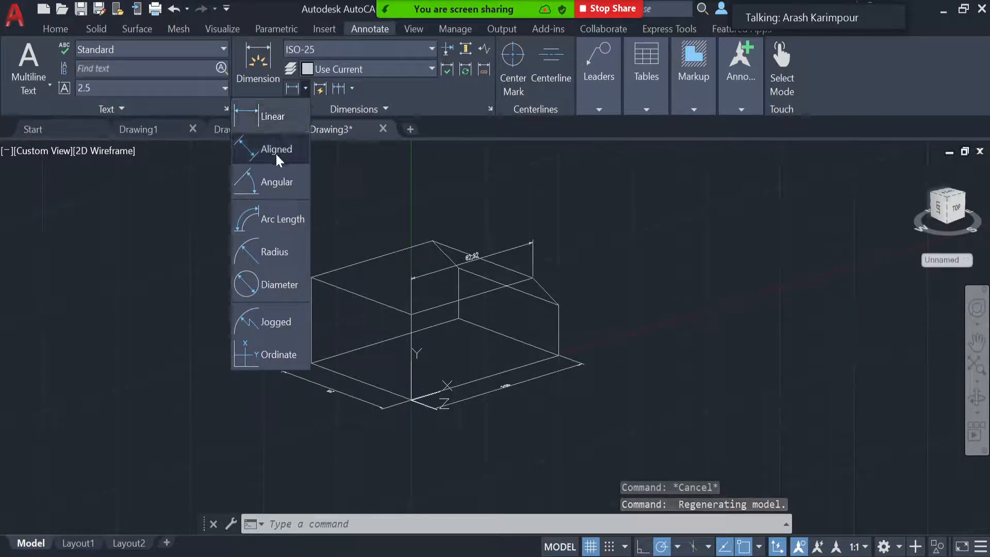
{"action": "left_click", "coordinate": [274, 183]}
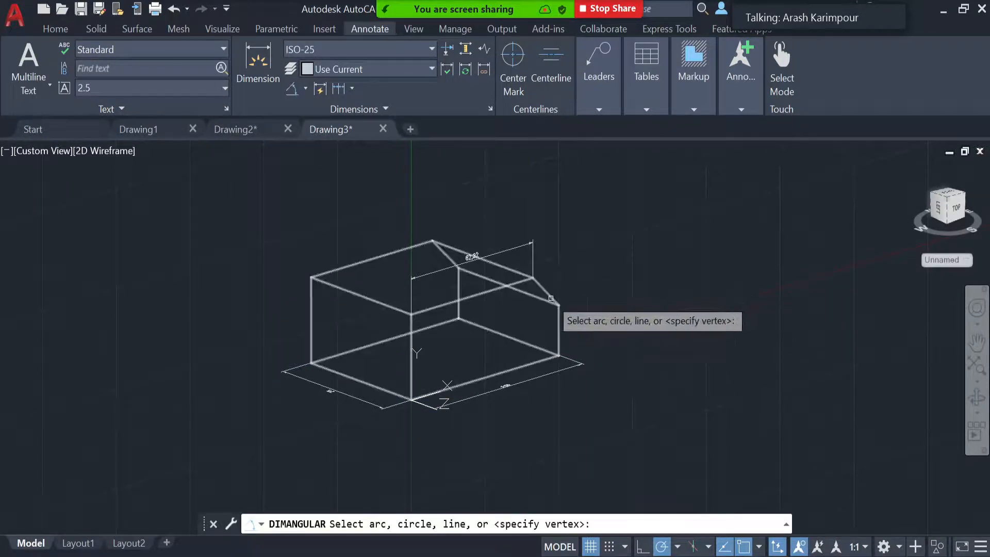
{"action": "left_click", "coordinate": [550, 297]}
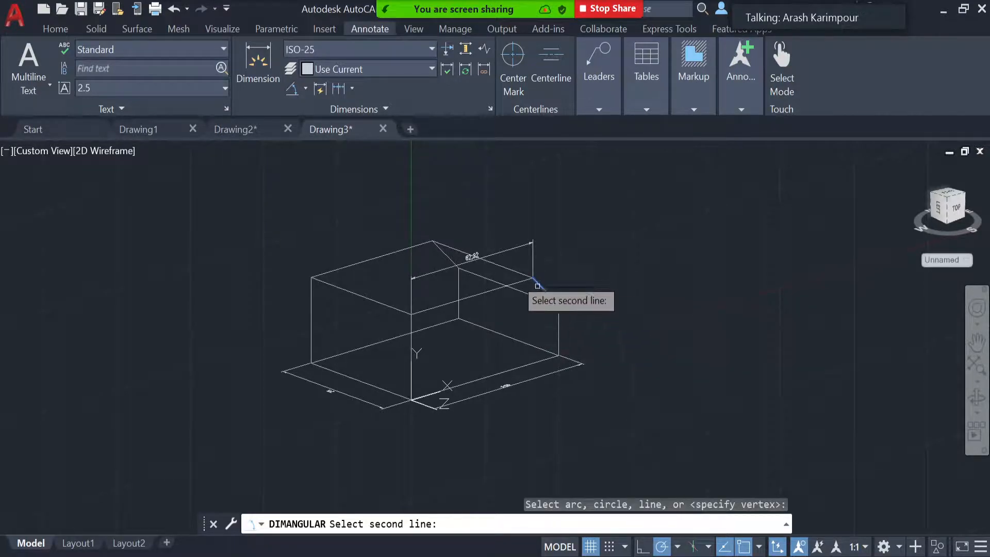
{"action": "left_click", "coordinate": [513, 286]}
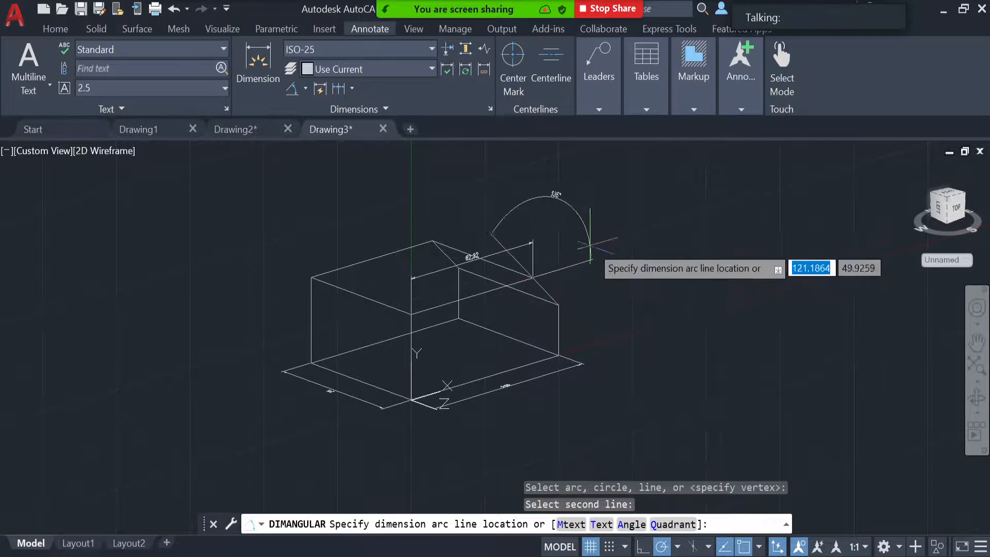
{"action": "left_click", "coordinate": [575, 281]}
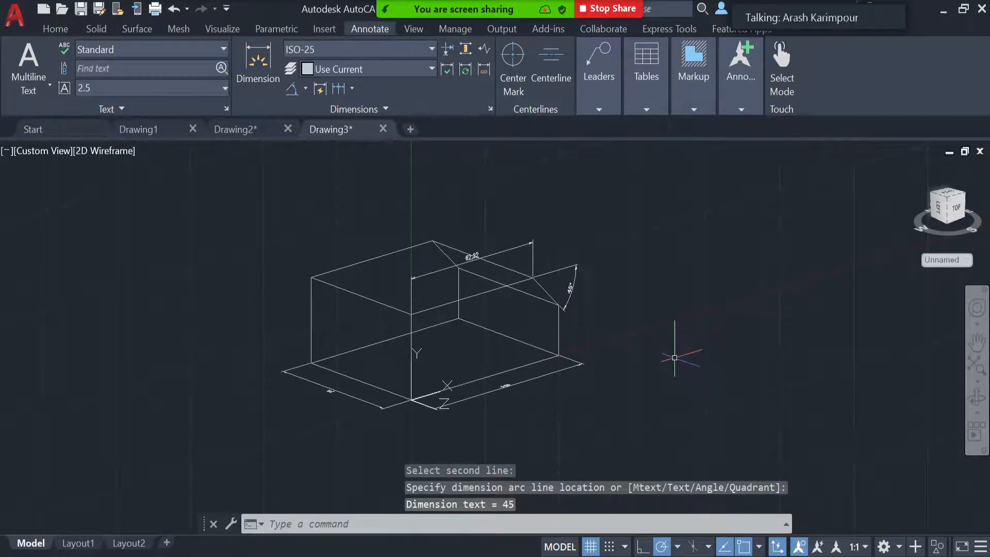
{"action": "key", "text": "Escape"}
Erase the front top edge's linear dimension and the chamfer's angular dimension.
{"action": "middle_click_drag", "start_coordinate": [676, 358], "coordinate": [500, 348], "text": "shift"}
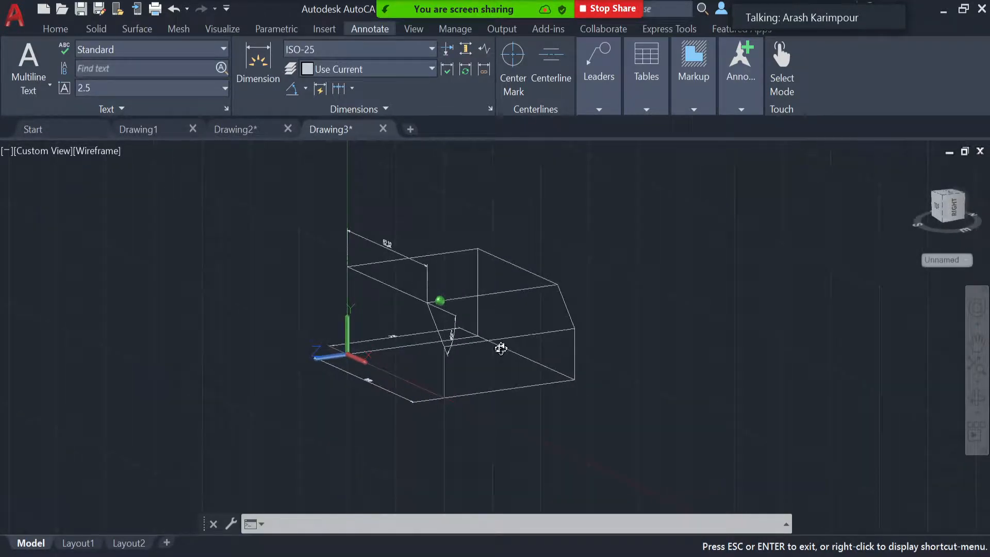
{"action": "key", "text": "Escape"}
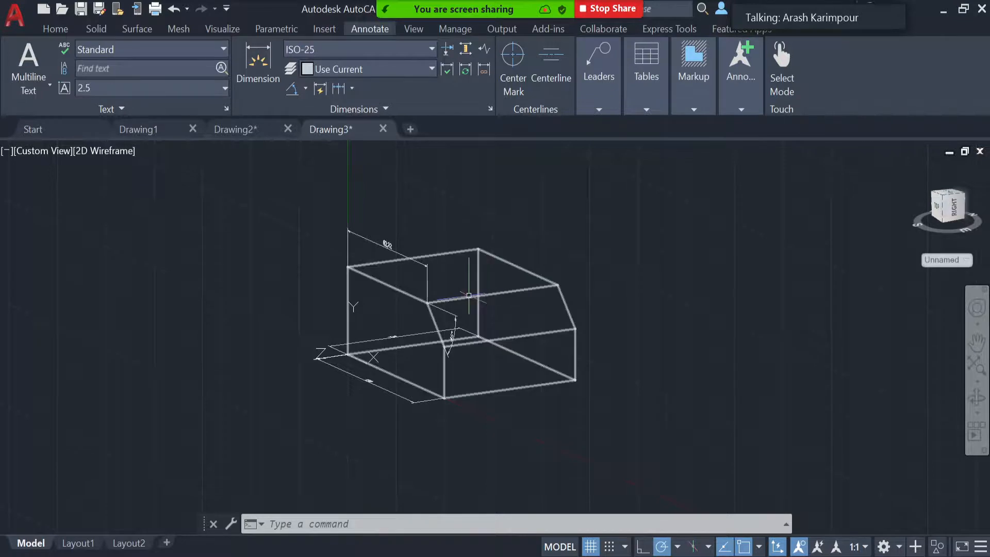
{"action": "mouse_move", "coordinate": [594, 410]}
{"action": "middle_mouse_down", "text": "shift"}
{"action": "mouse_move", "coordinate": [705, 400]}
{"action": "mouse_move", "coordinate": [753, 411]}
{"action": "middle_mouse_up", "text": "shift"}
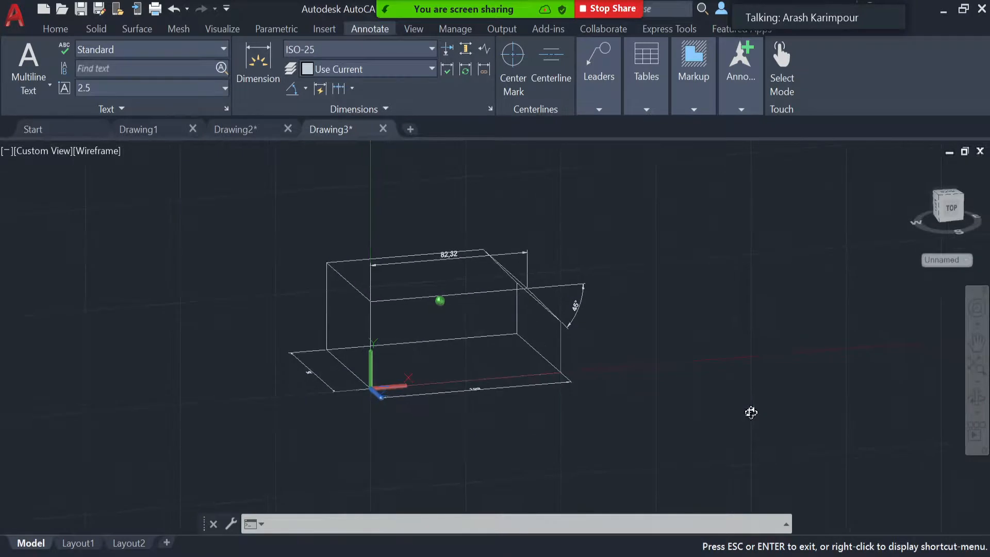
{"action": "left_click", "coordinate": [500, 253]}
{"action": "key", "text": "Delete"}
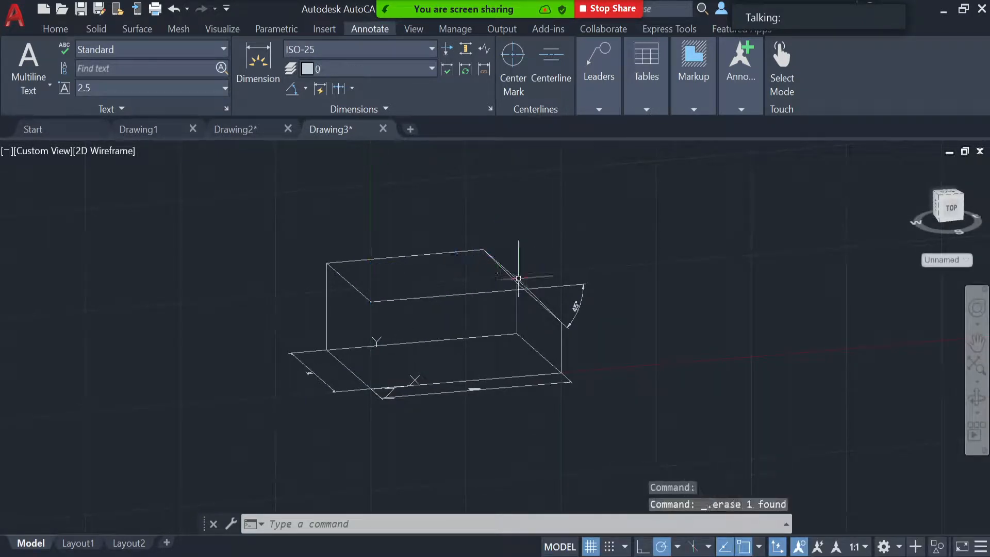
{"action": "key", "text": "Delete"}
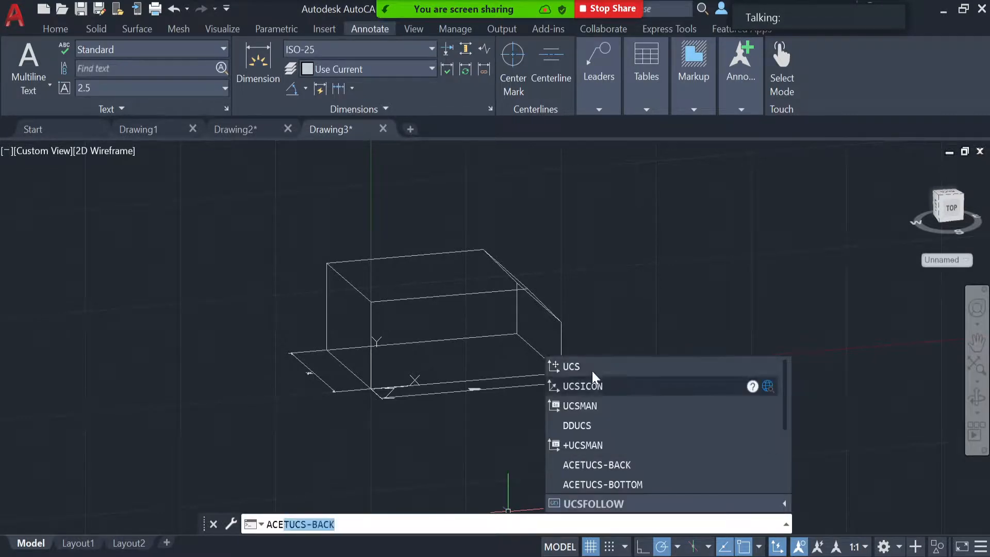
Define a UCS on the top face with its origin at the front left corner, X along the front edge and Y along the left edge.
{"action": "left_click", "coordinate": [592, 362]}
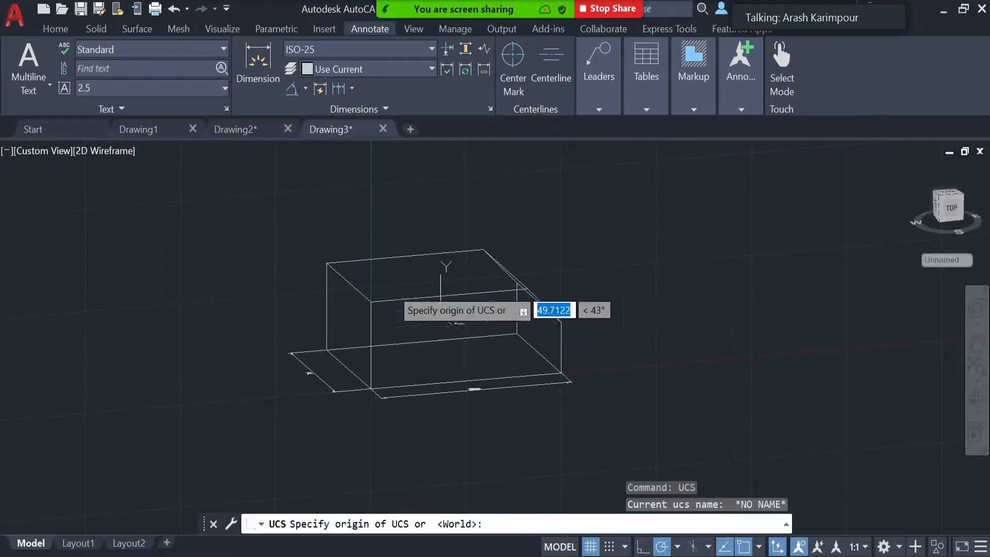
{"action": "left_click", "coordinate": [371, 302]}
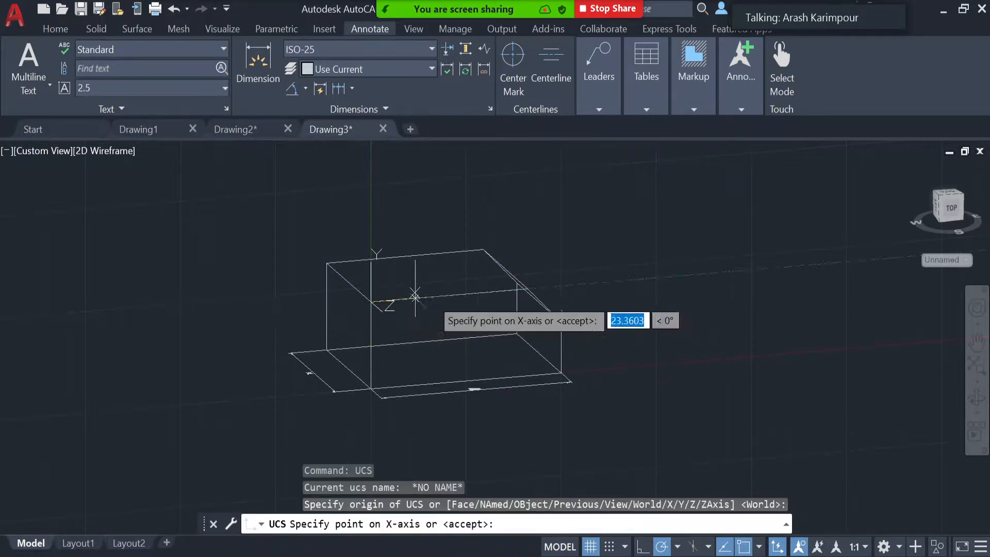
{"action": "left_click", "coordinate": [464, 294]}
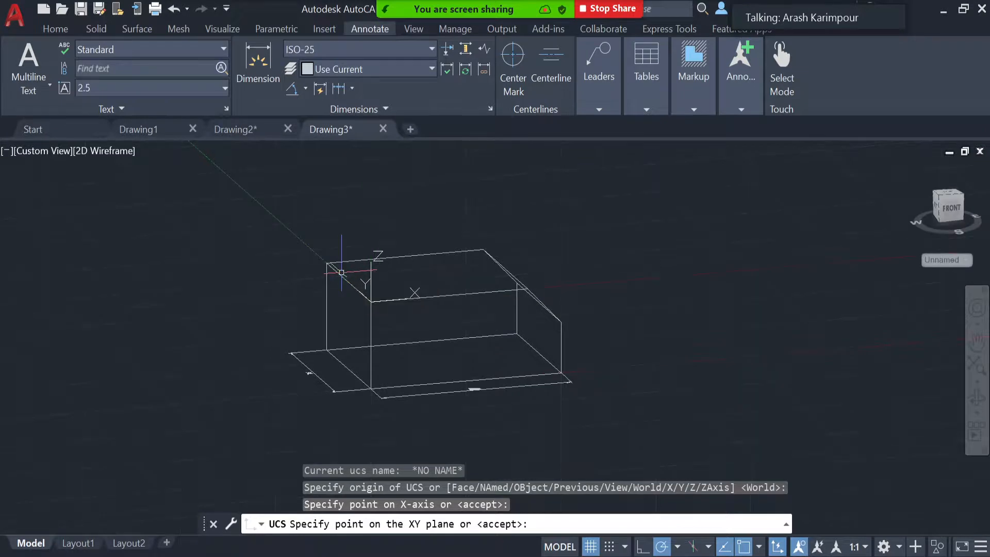
{"action": "left_click", "coordinate": [341, 272]}
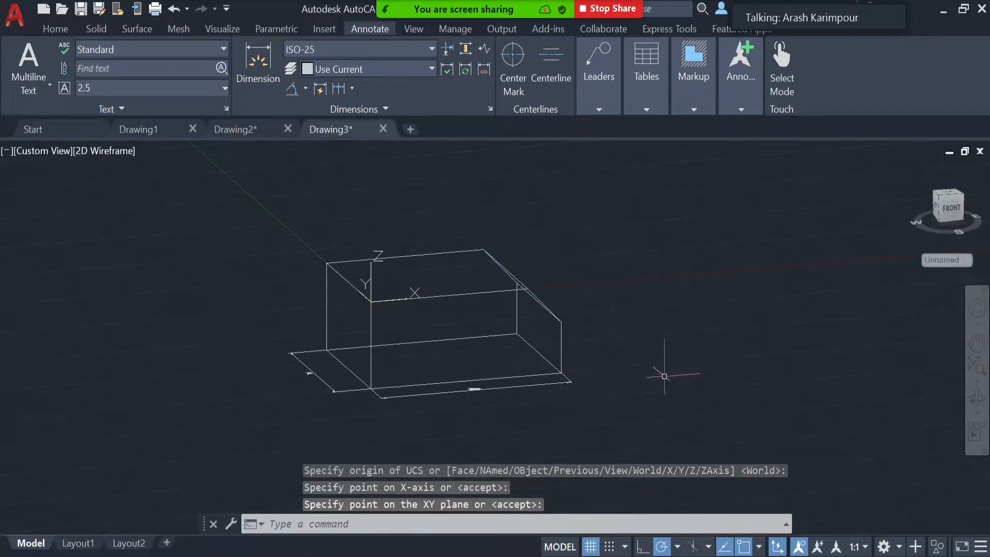
Dimension the top face's chamfer-side edge and back edge, placing both dimension lines outside the face, and end the dimension command.
{"action": "middle_click_drag", "start_coordinate": [680, 391], "coordinate": [565, 395], "text": "shift"}
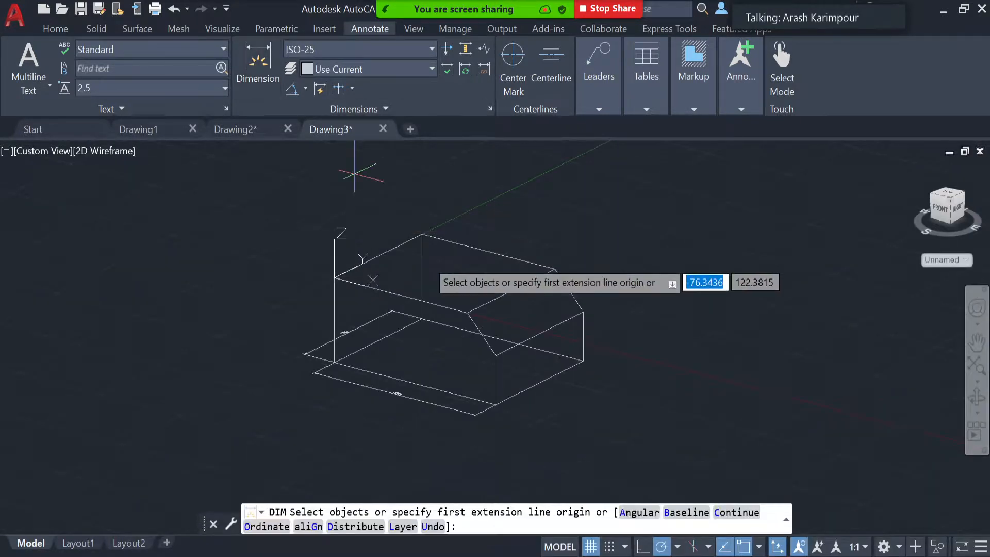
{"action": "left_click", "coordinate": [486, 303]}
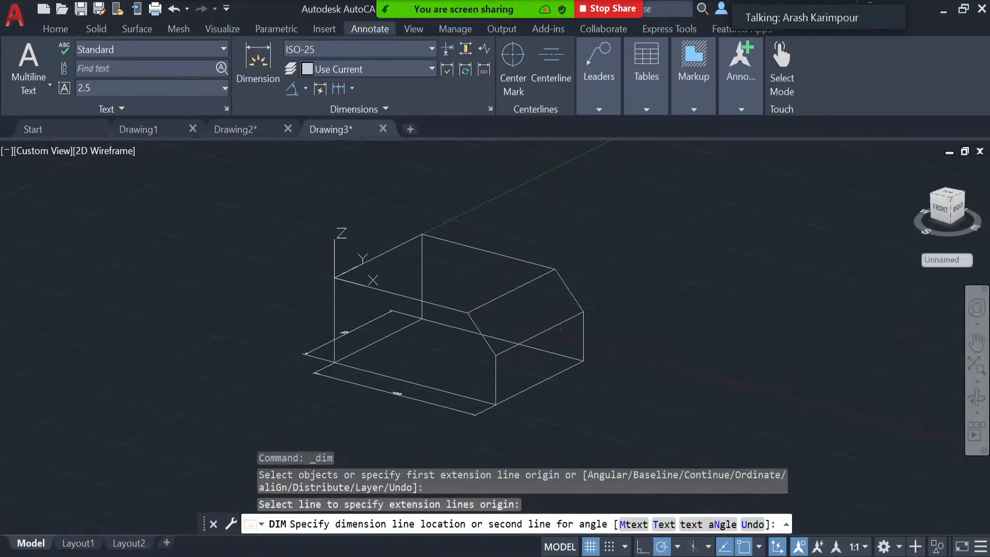
{"action": "left_click", "coordinate": [641, 294]}
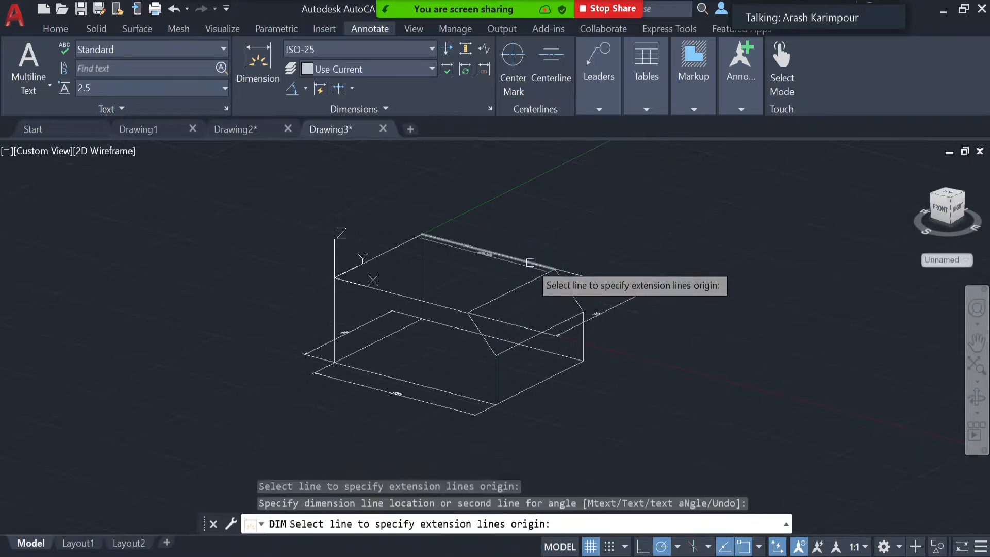
{"action": "left_click", "coordinate": [531, 262]}
{"action": "left_click", "coordinate": [565, 225]}
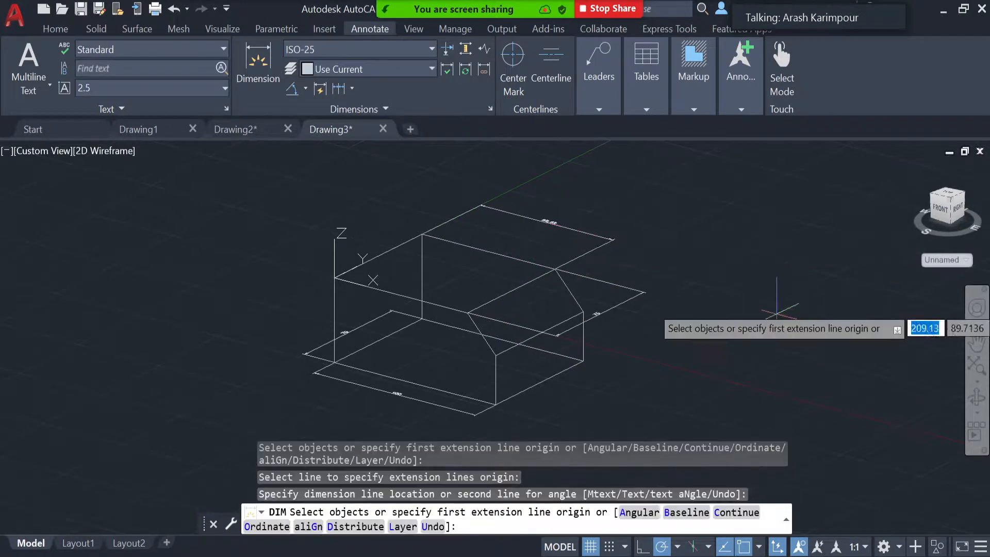
{"action": "key", "text": "Return"}
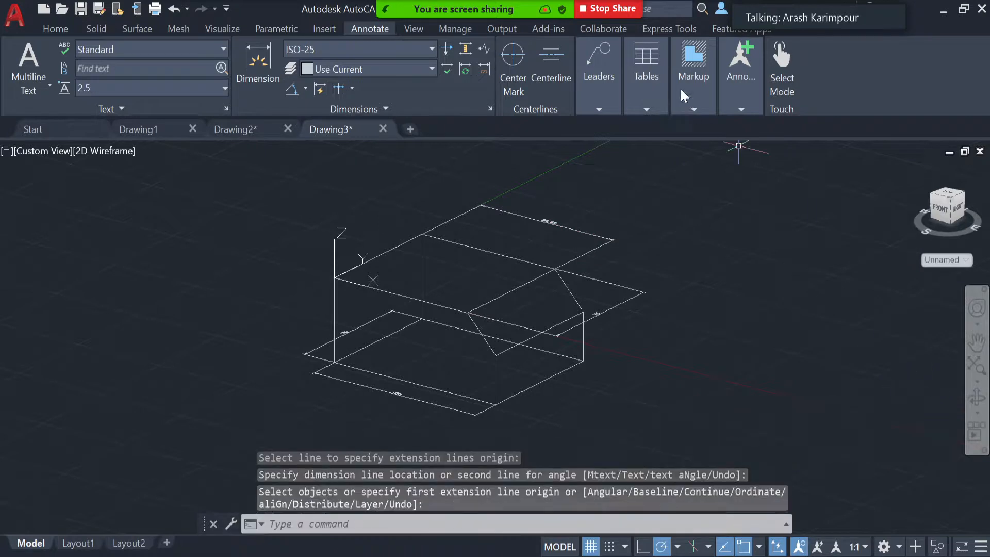
Set the visual style to Shaded with edges.
{"action": "left_click", "coordinate": [56, 32]}
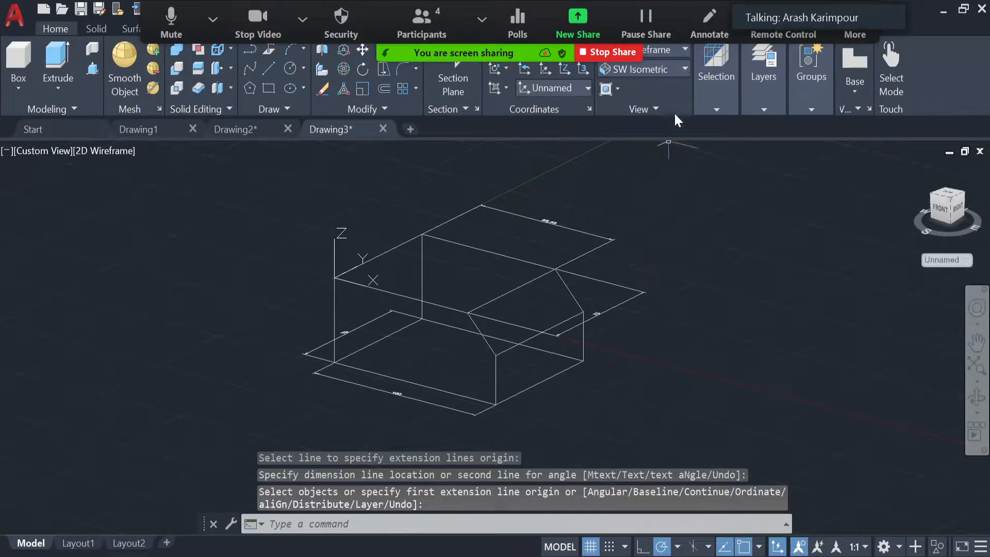
{"action": "left_click", "coordinate": [674, 71]}
{"action": "left_click", "coordinate": [674, 70]}
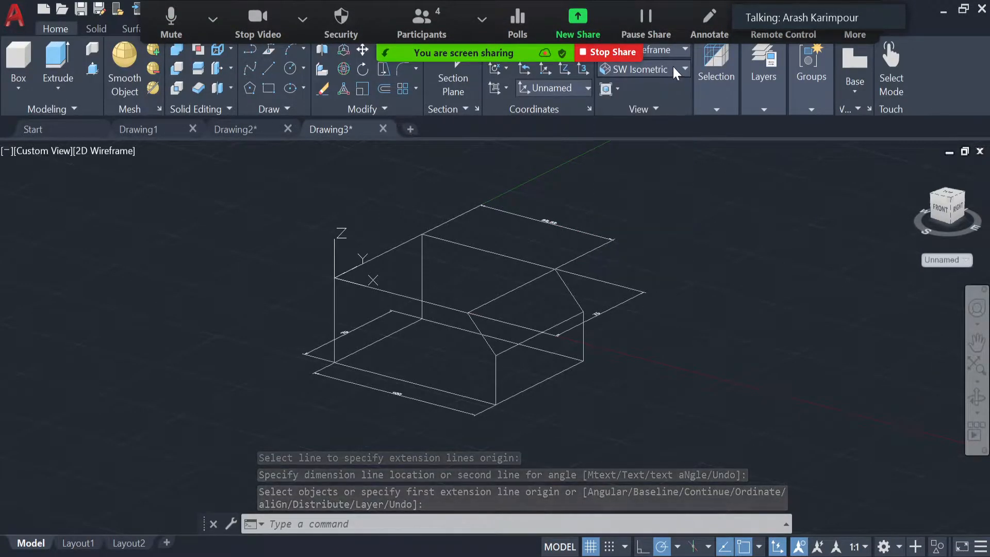
{"action": "left_click", "coordinate": [669, 53]}
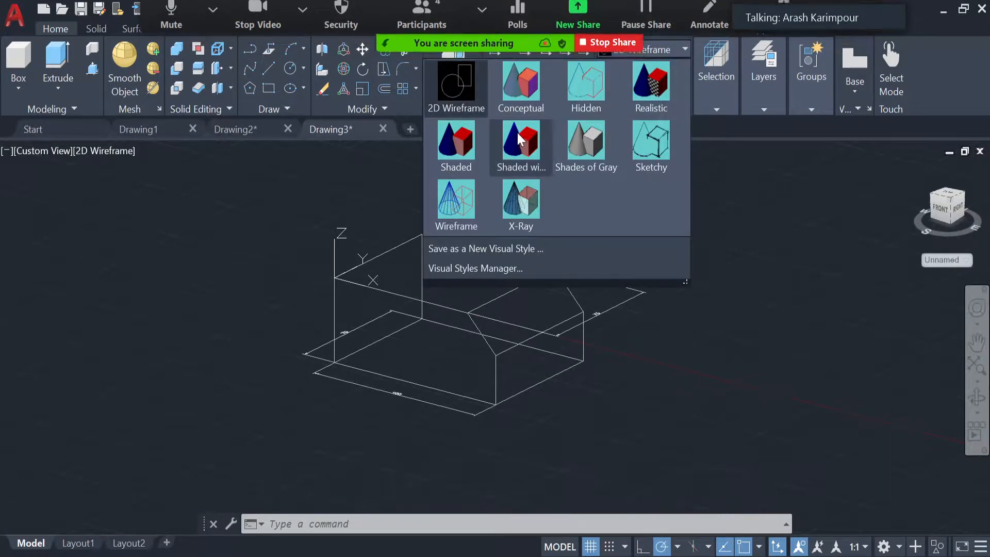
{"action": "left_click", "coordinate": [539, 157]}
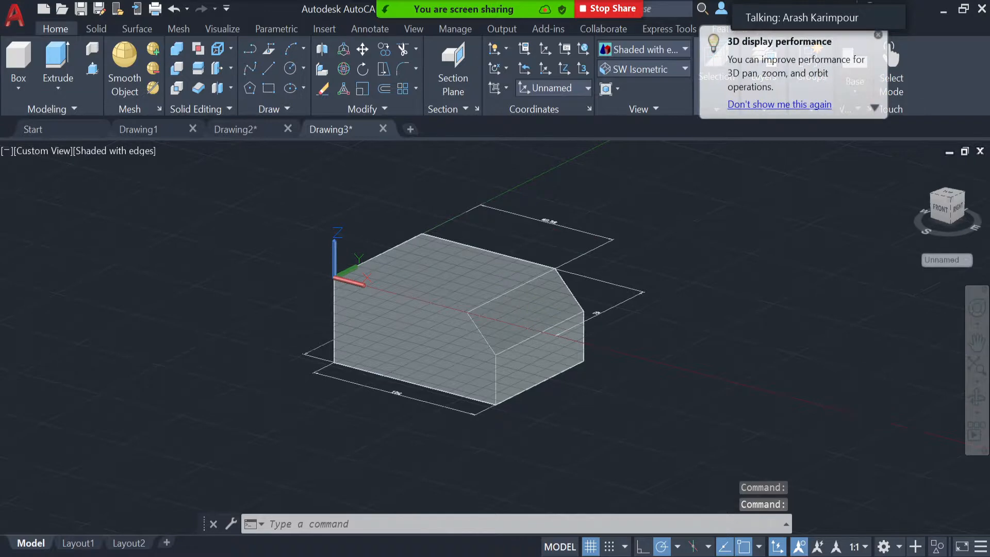
Restore the World coordinate system.
{"action": "middle_click_drag", "start_coordinate": [776, 343], "coordinate": [848, 402], "text": "shift"}
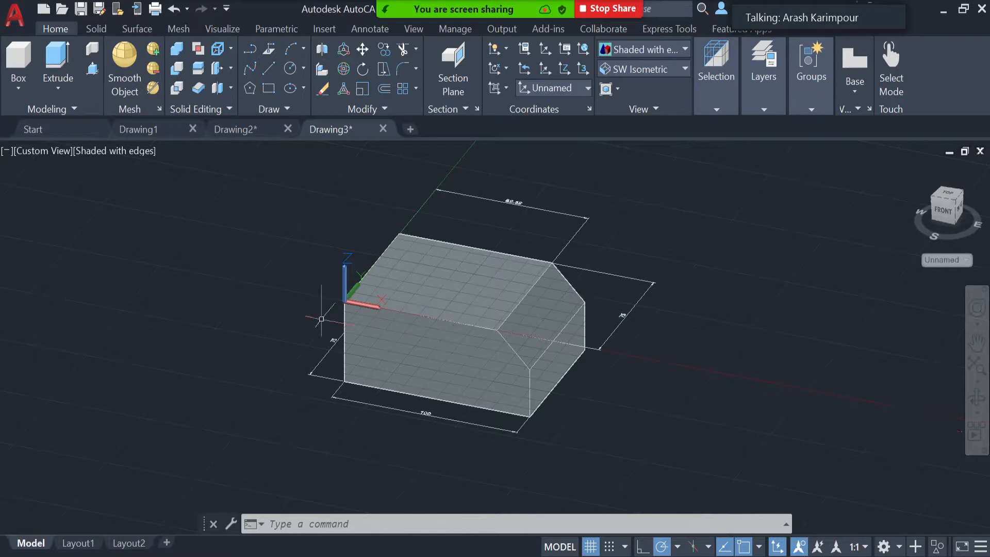
{"action": "left_click", "coordinate": [369, 302]}
{"action": "key", "text": "Escape"}
{"action": "left_click", "coordinate": [585, 88]}
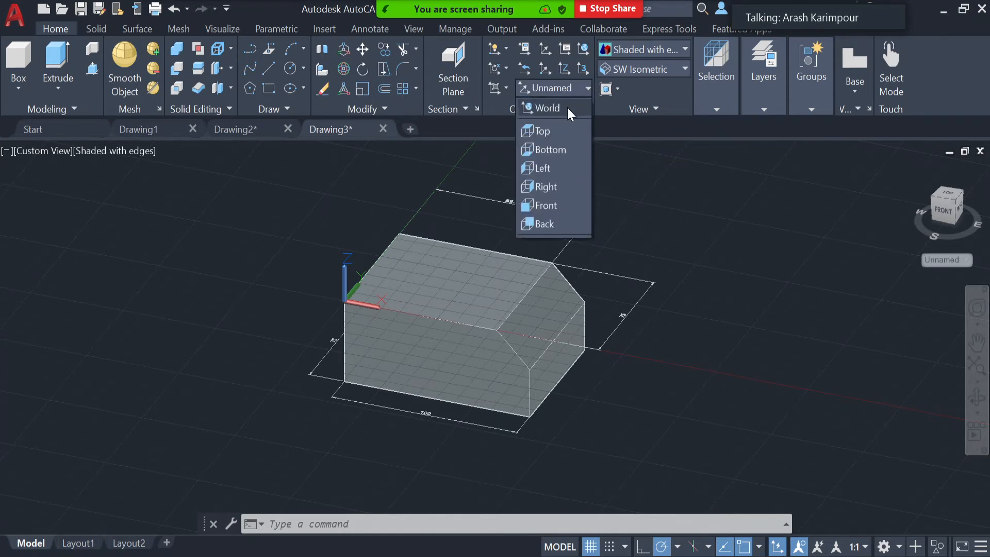
{"action": "left_click", "coordinate": [567, 106]}
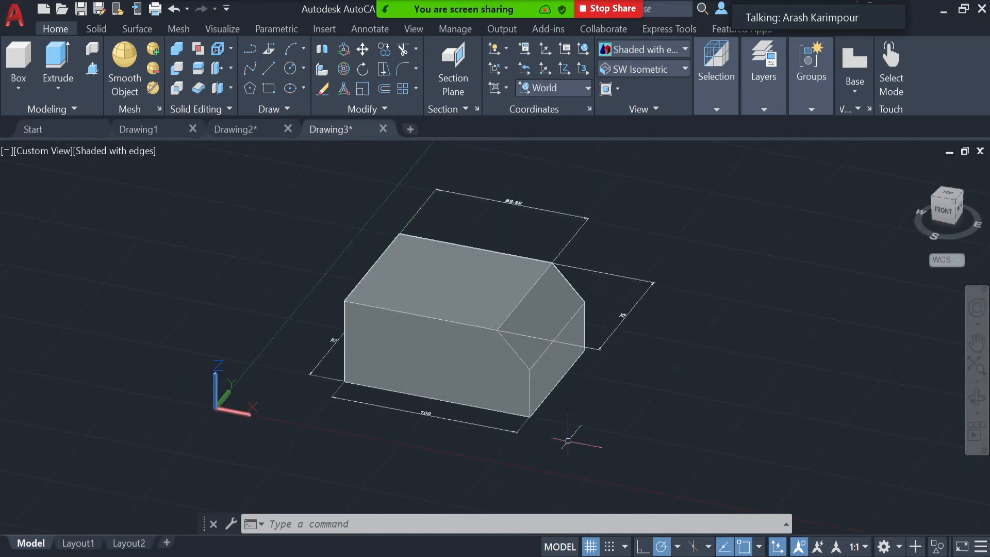